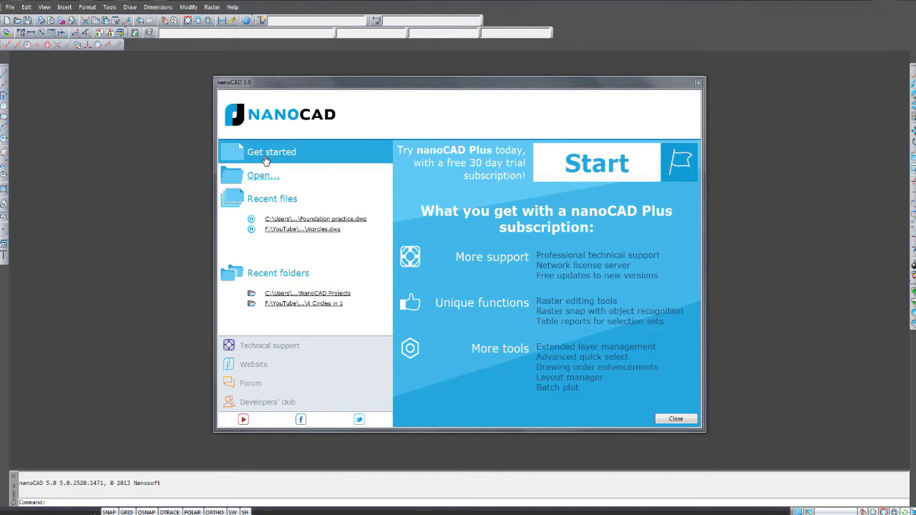
- Open the recent drawing Foundation practice.dwg and view the foundation section
left_click(351, 219)
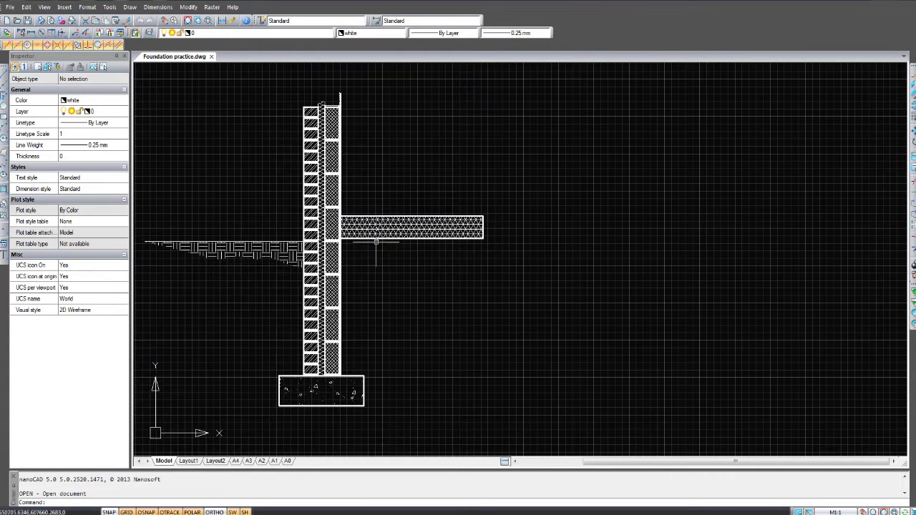
mouse_move(427, 287)
middle_mouse_down()
mouse_move(393, 269)
mouse_move(405, 259)
middle_mouse_up()
scroll(419, 262, "up", 2)
scroll(416, 263, "down", 2)
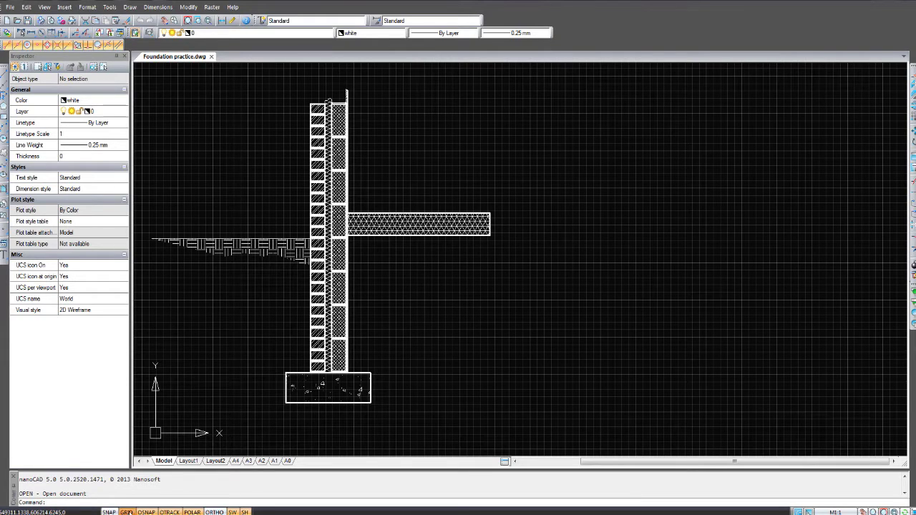
- Toggle the drawing grid off and back on
left_click(127, 512)
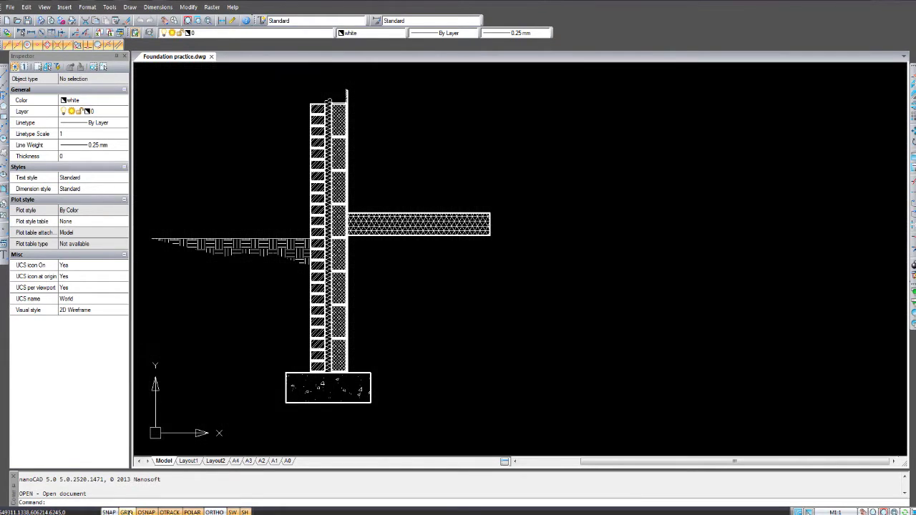
left_click(126, 512)
left_click(126, 513)
left_click(126, 512)
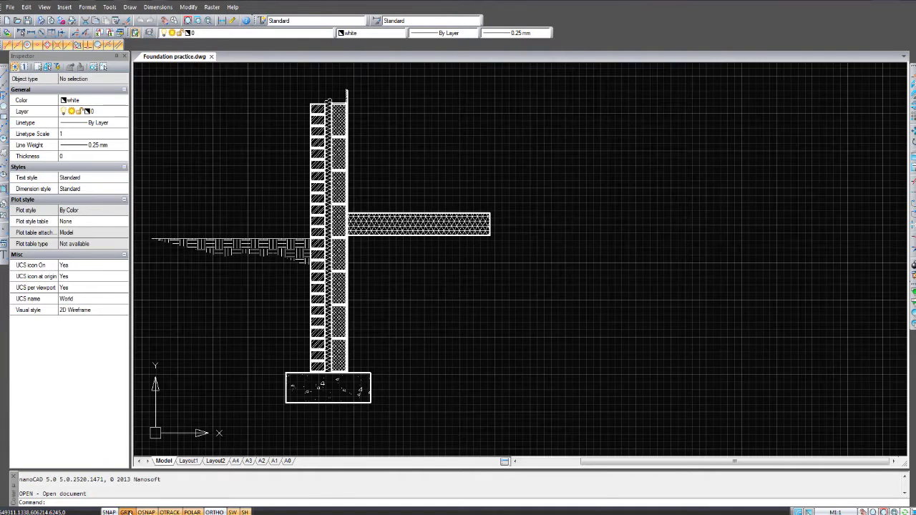
left_click(127, 513)
left_click(126, 512)
- Open the object snap options
mouse_move(439, 269)
middle_mouse_down()
mouse_move(445, 277)
mouse_move(422, 288)
middle_mouse_up()
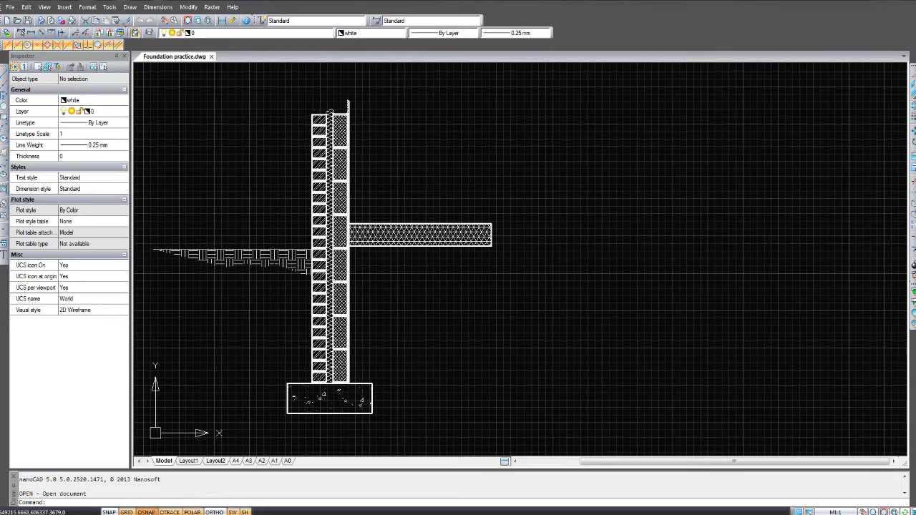
right_click(147, 512)
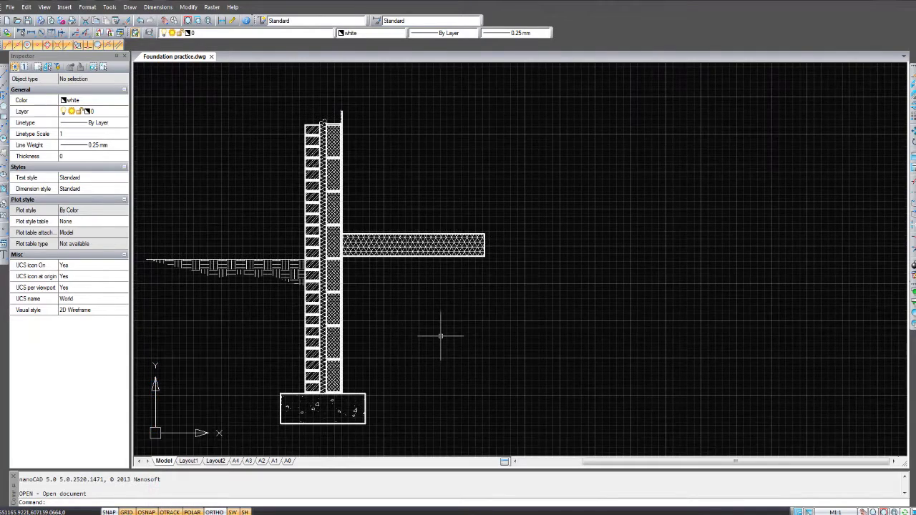
mouse_move(441, 337)
middle_mouse_down()
mouse_move(447, 346)
mouse_move(440, 317)
mouse_move(428, 322)
middle_mouse_up()
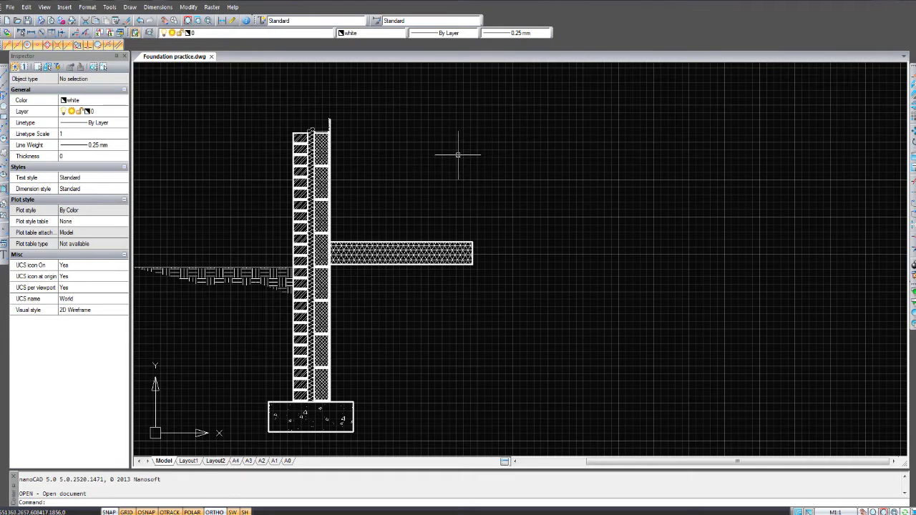
- Draw a closed rectangle about 1828 units wide from four lines in the empty space beside the wall section
type("l")
key("Return")
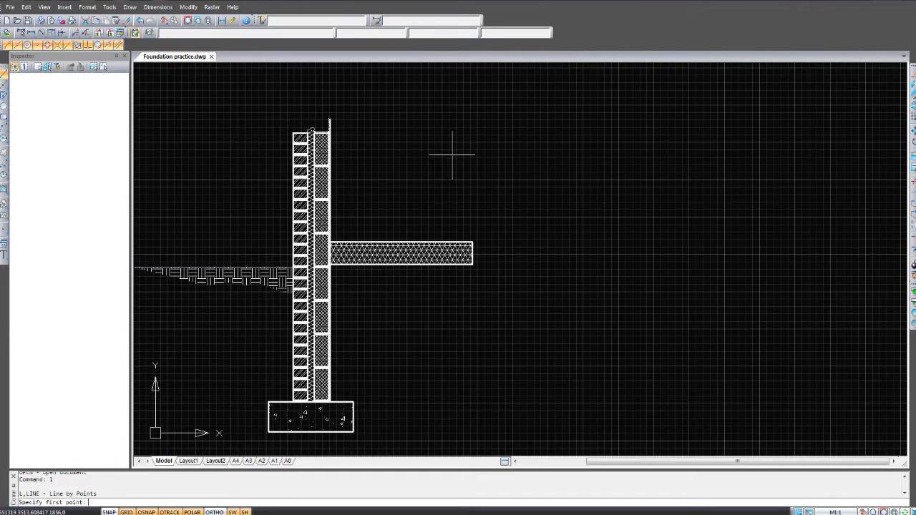
middle_click_drag(456, 139, 413, 159)
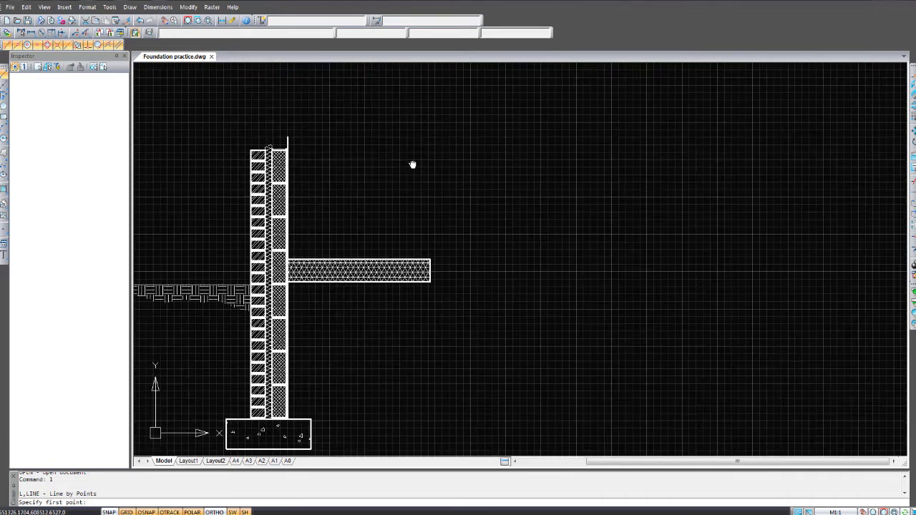
left_click(435, 145)
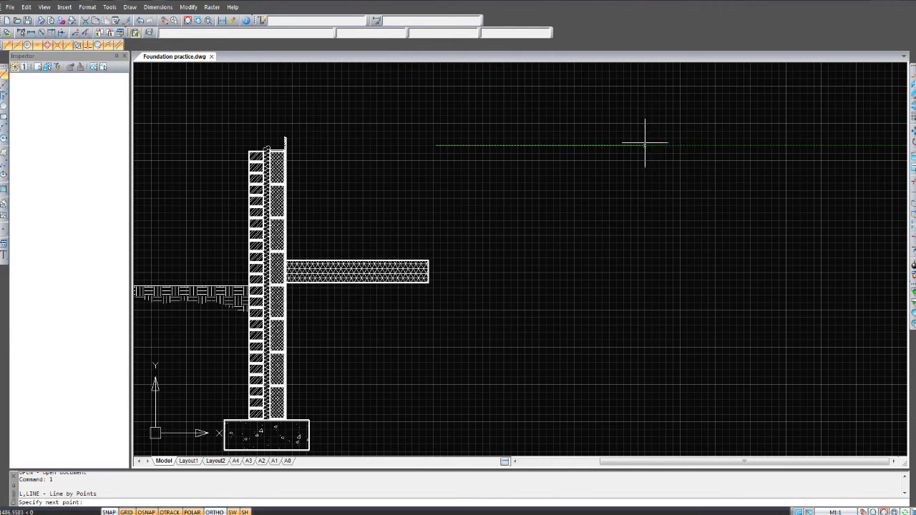
left_click(691, 144)
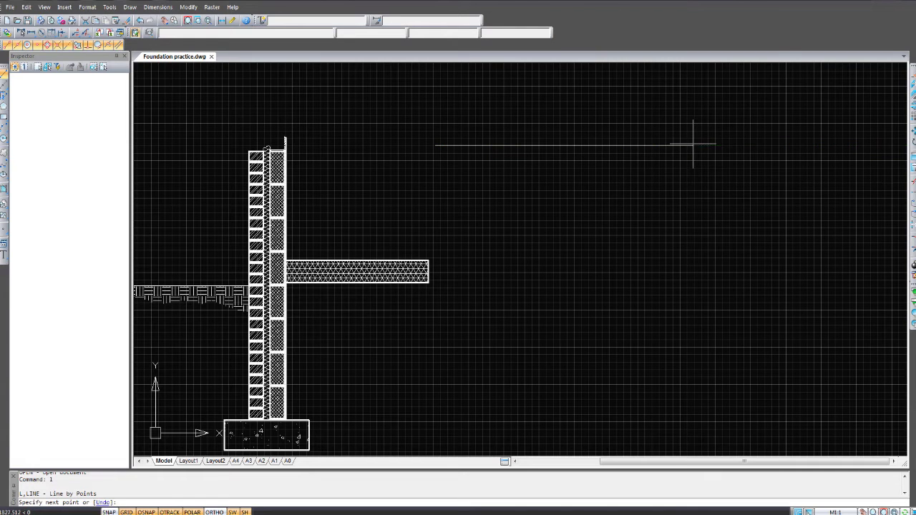
left_click(693, 220)
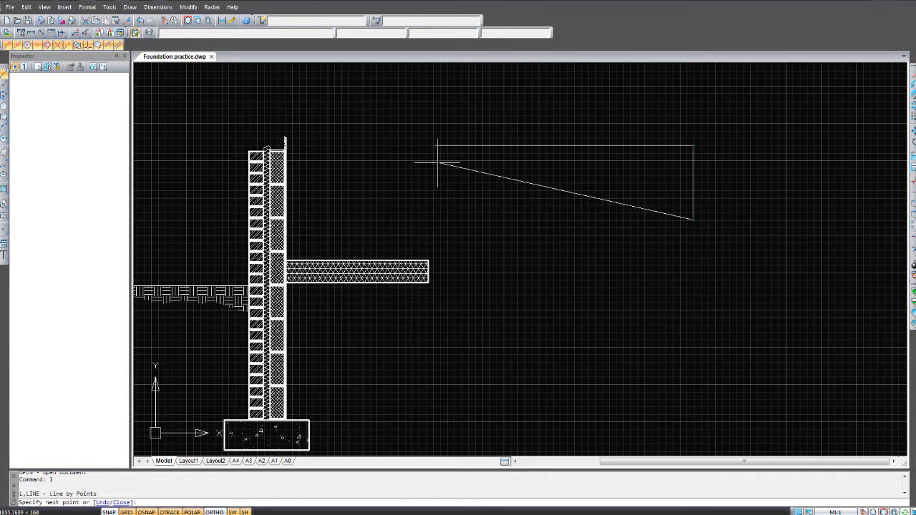
left_click(434, 220)
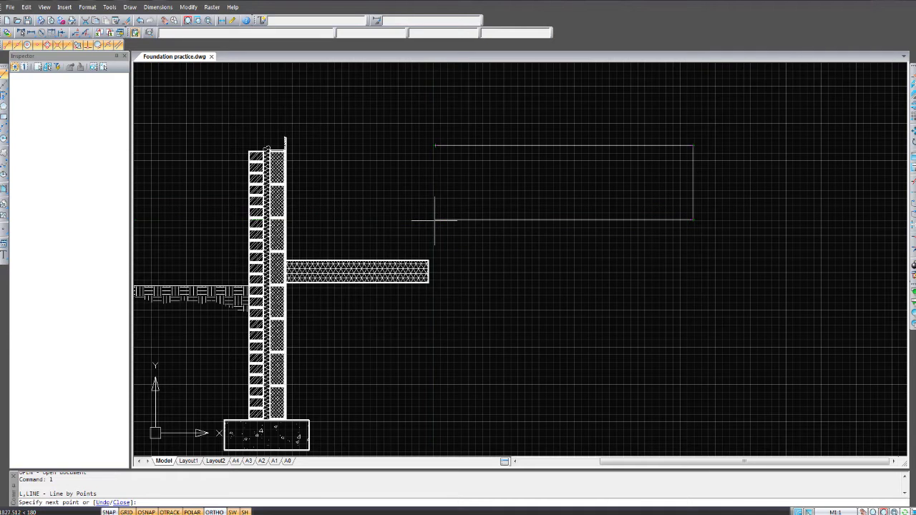
left_click(434, 146)
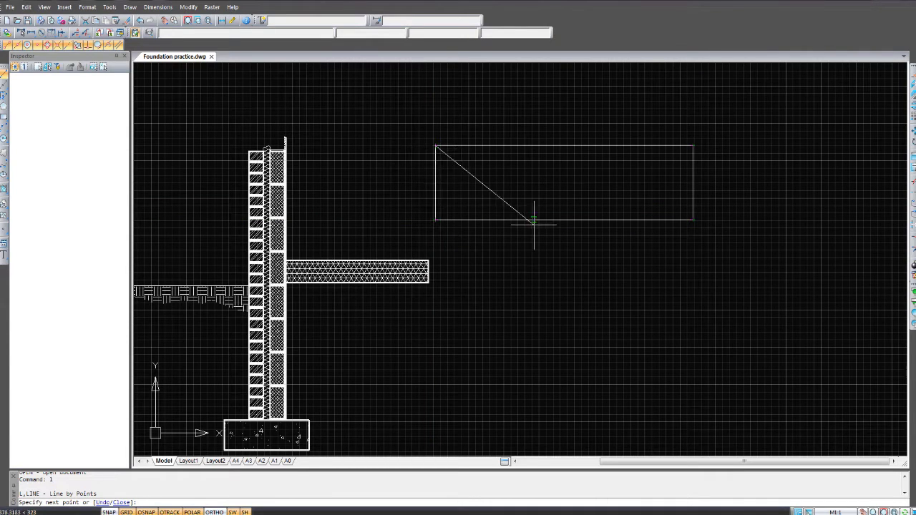
key("Escape")
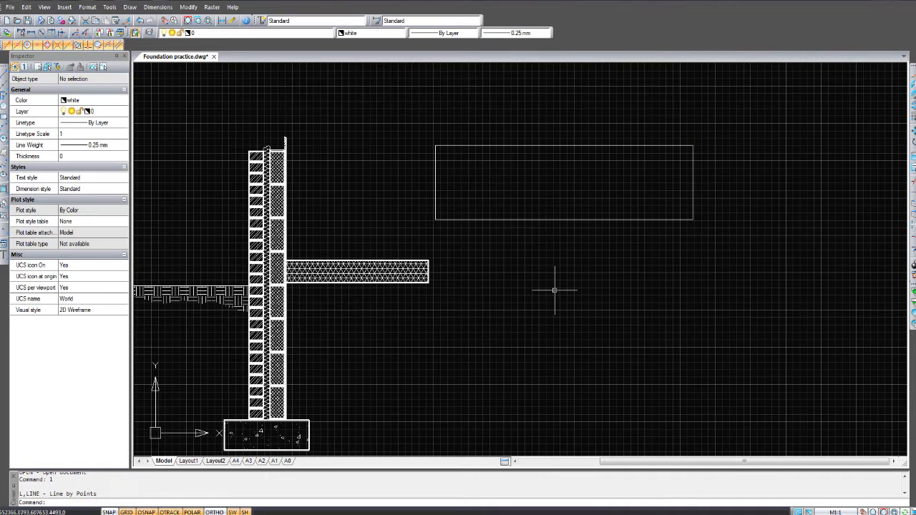
- Draw a closed slanted triangle below the rectangle with the Line command, using its Close option for the last side
middle_click_drag(554, 290, 528, 274)
left_click(3, 74)
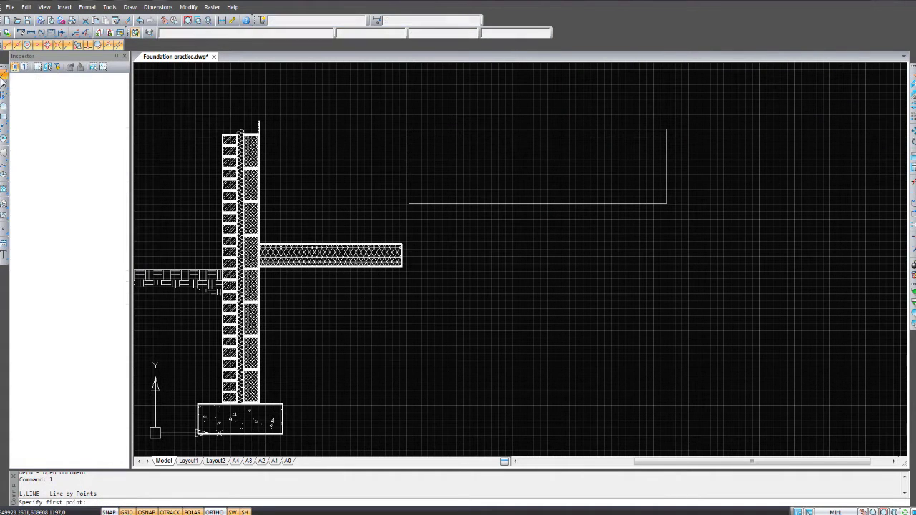
left_click(489, 237)
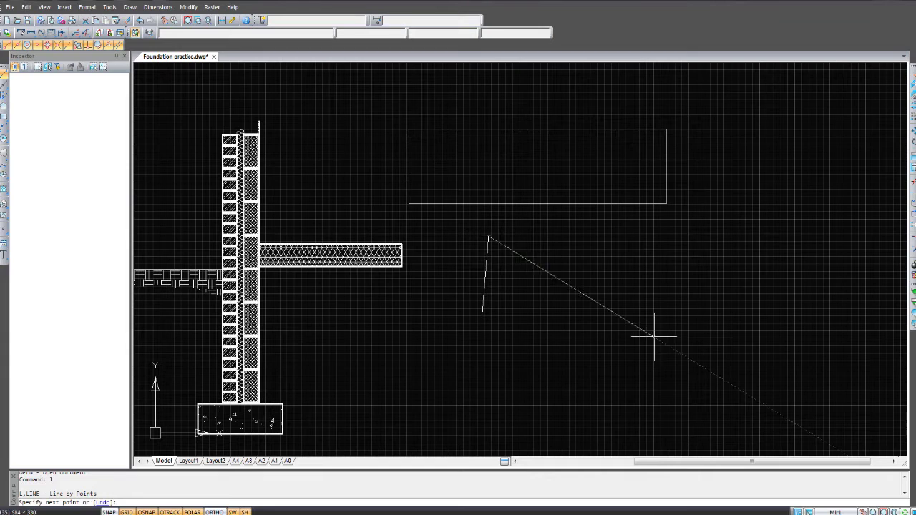
right_click(658, 352)
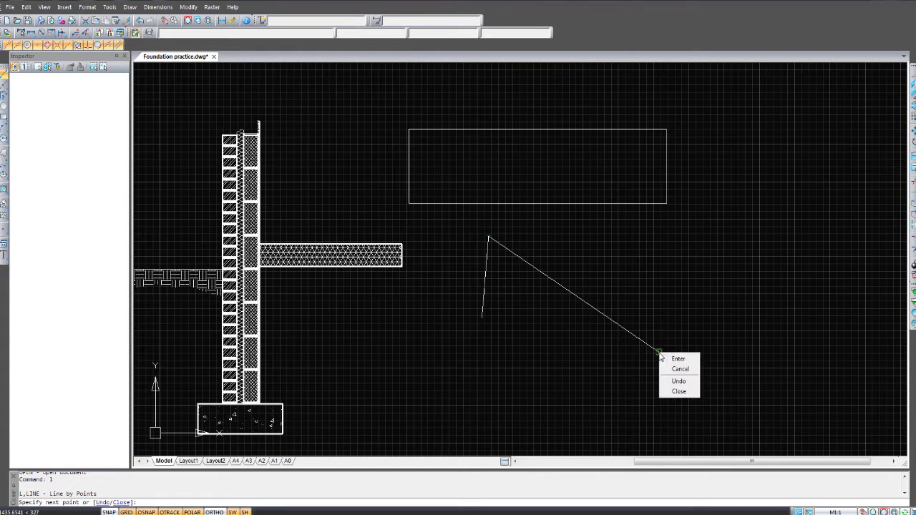
left_click(679, 391)
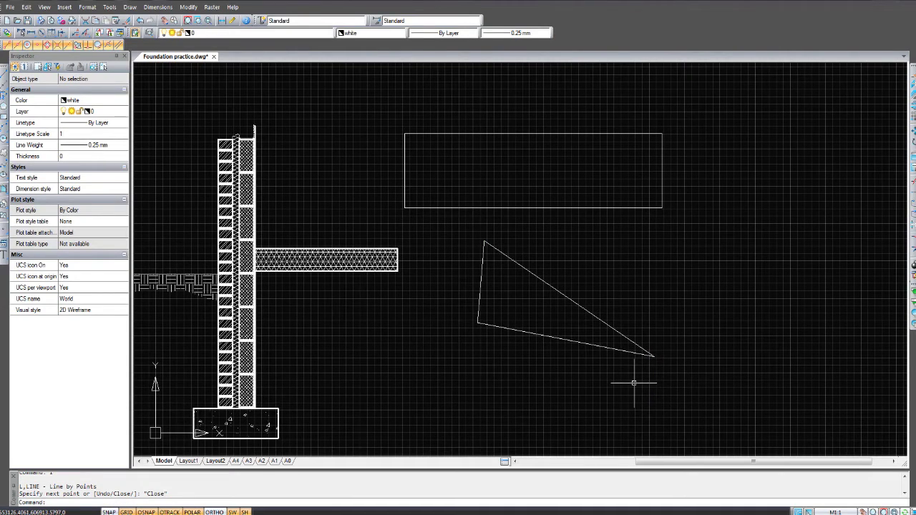
middle_click_drag(496, 352, 501, 338)
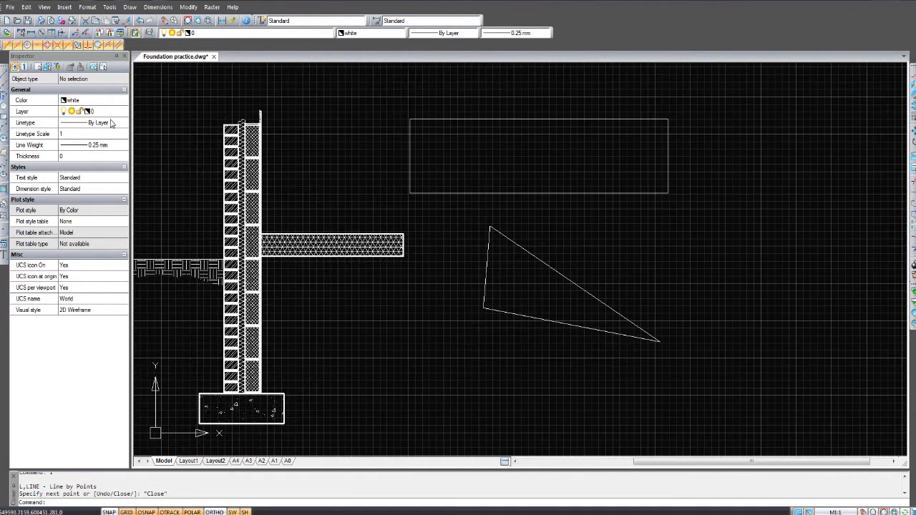
left_click(4, 74)
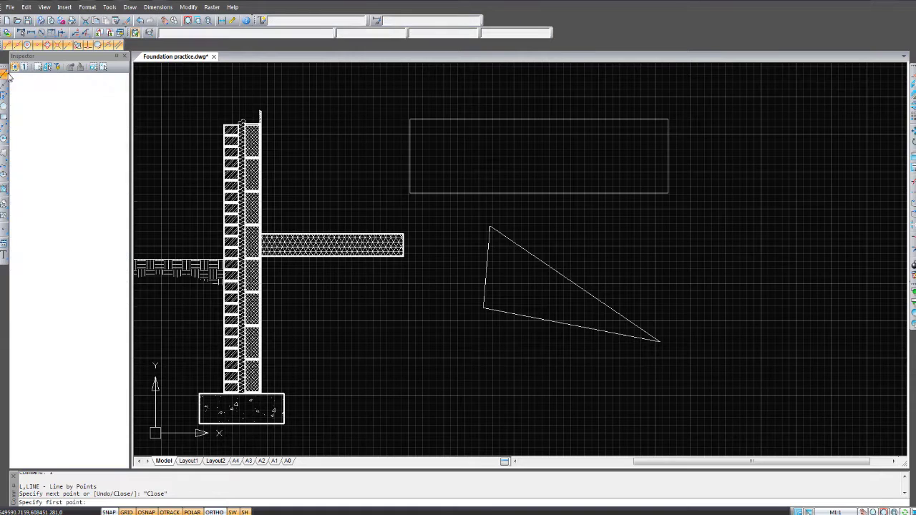
left_click(400, 395)
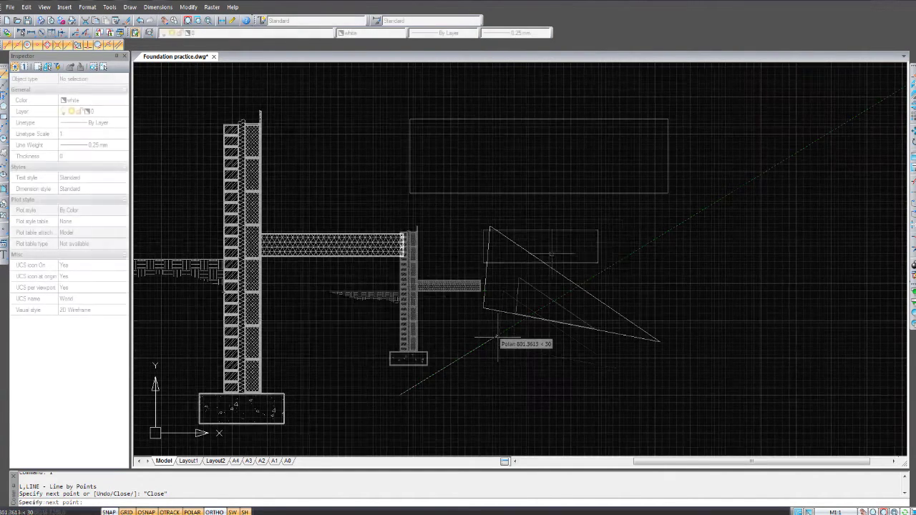
- Draw a 600 by 250 rectangle above the large rectangle, entering the exact length of each line
middle_click_drag(525, 231, 526, 256)
scroll(526, 254, "up", 3)
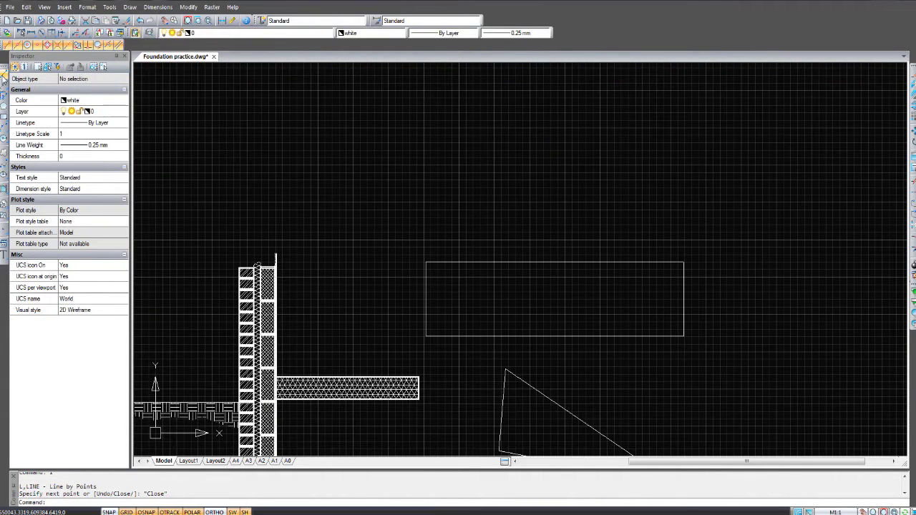
left_click(3, 76)
left_click(474, 144)
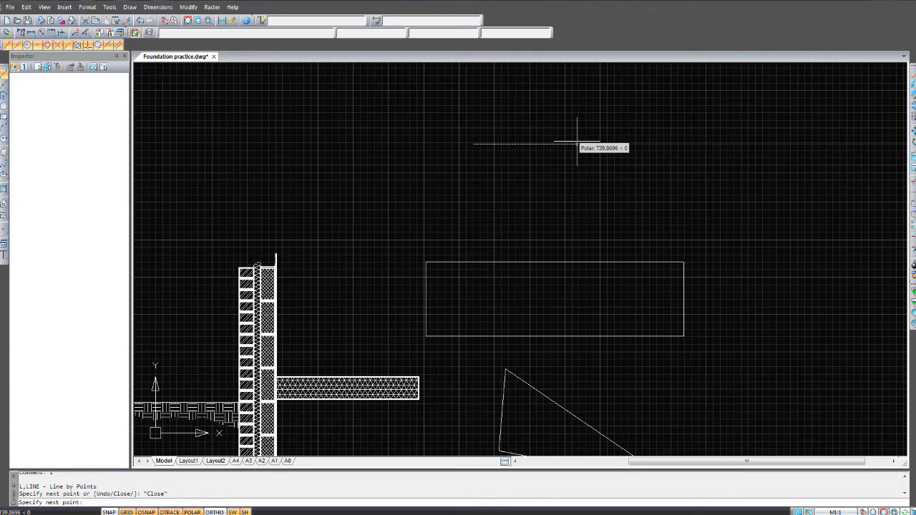
type("600")
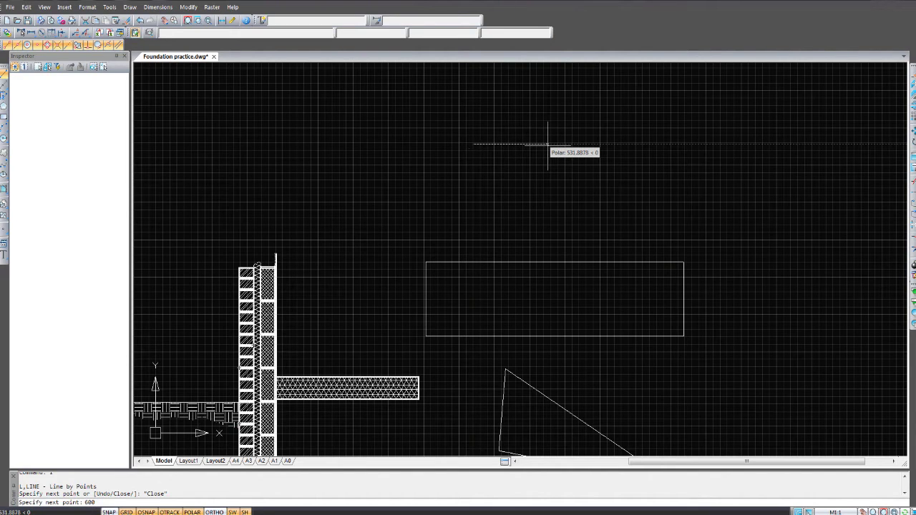
key("Return")
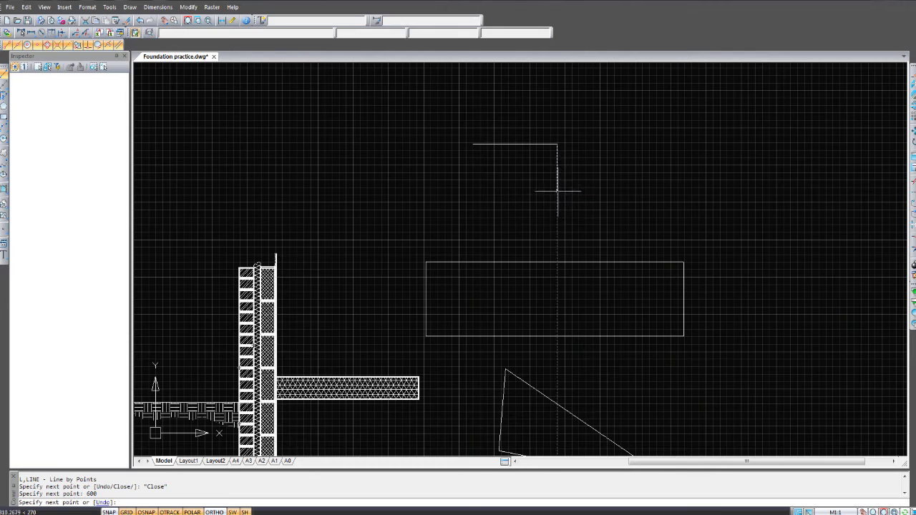
type("250")
key("Return")
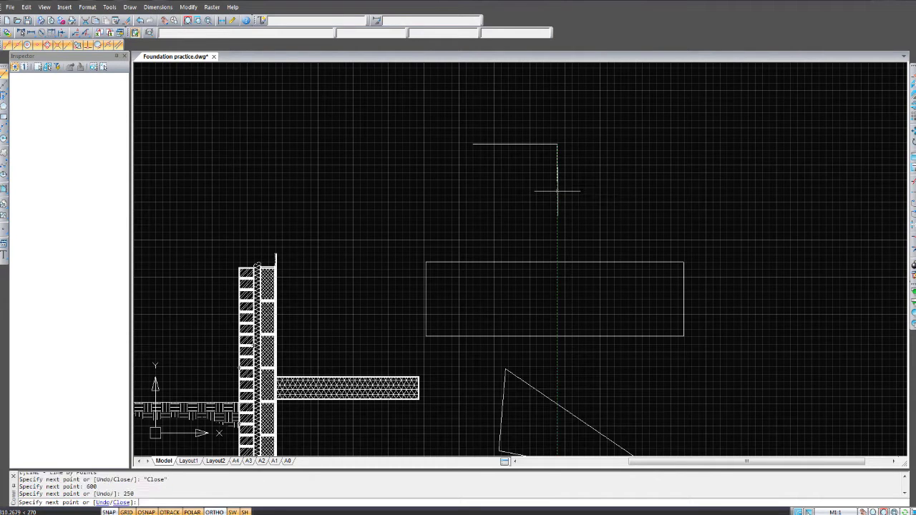
type("600")
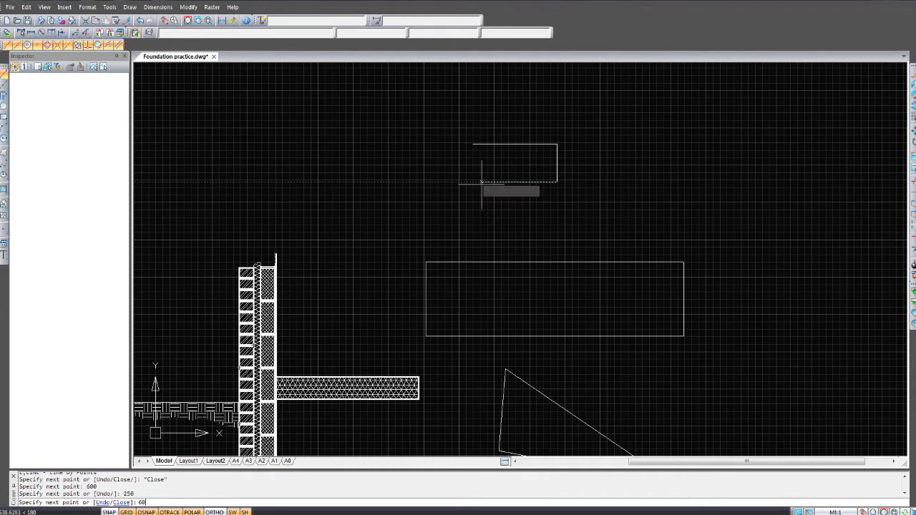
key("Return")
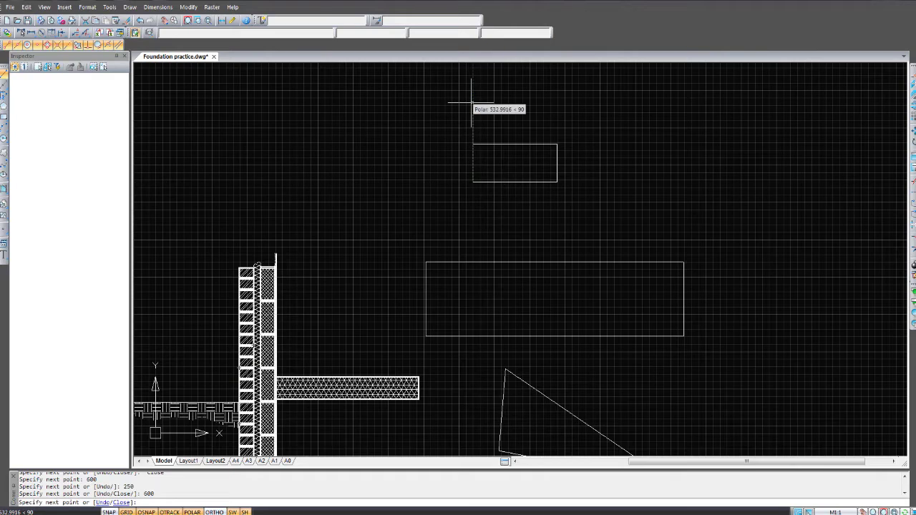
type("250")
key("Return")
key("Escape")
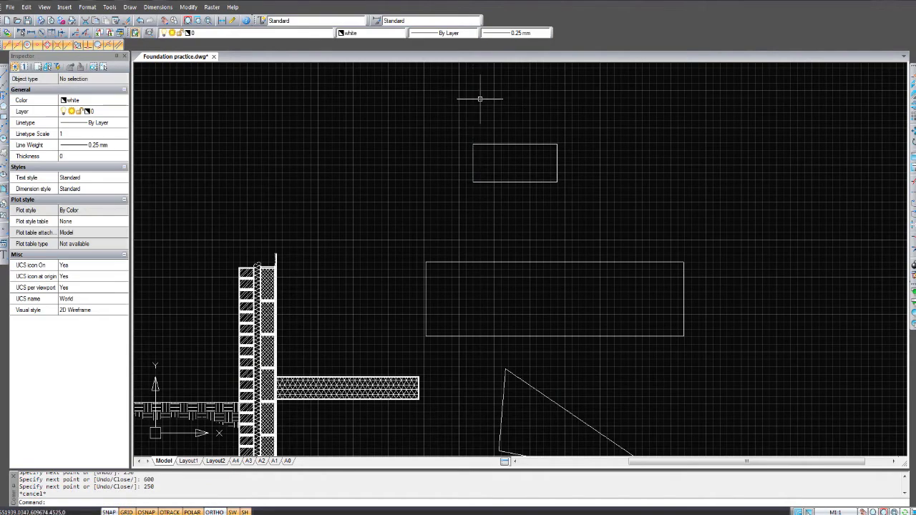
- Examine the drawn practice shapes and the junction between the wall and the hatched floor slab
middle_click_drag(488, 194, 477, 199)
middle_click_drag(418, 274, 470, 183)
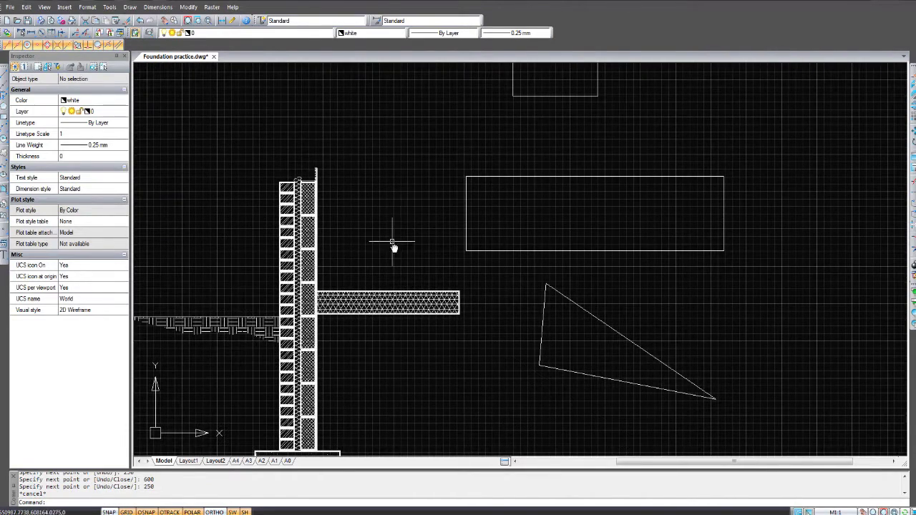
middle_click_drag(394, 242, 460, 198)
mouse_move(625, 246)
middle_mouse_down()
mouse_move(620, 255)
mouse_move(546, 270)
mouse_move(530, 245)
mouse_move(633, 212)
mouse_move(609, 214)
middle_mouse_up()
scroll(491, 236, "down", 2)
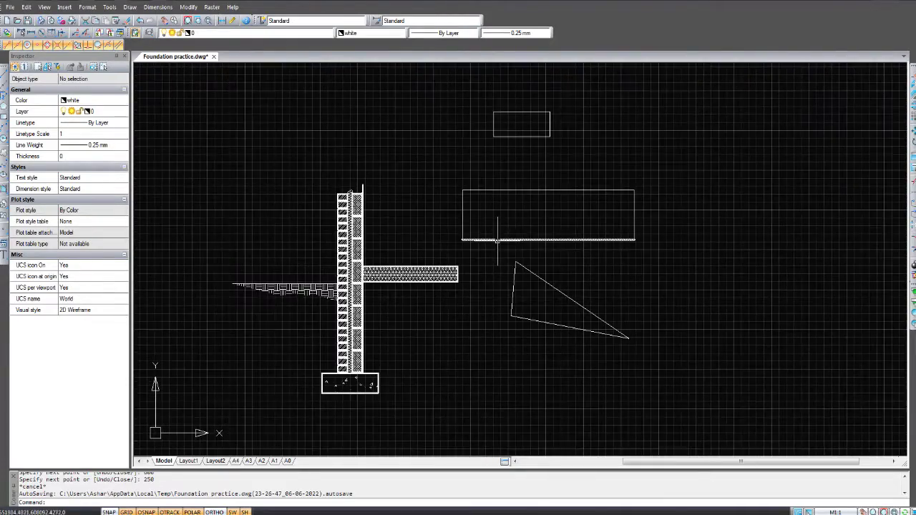
scroll(410, 232, "up", 2)
mouse_move(475, 221)
middle_mouse_down()
mouse_move(466, 205)
mouse_move(444, 214)
middle_mouse_up()
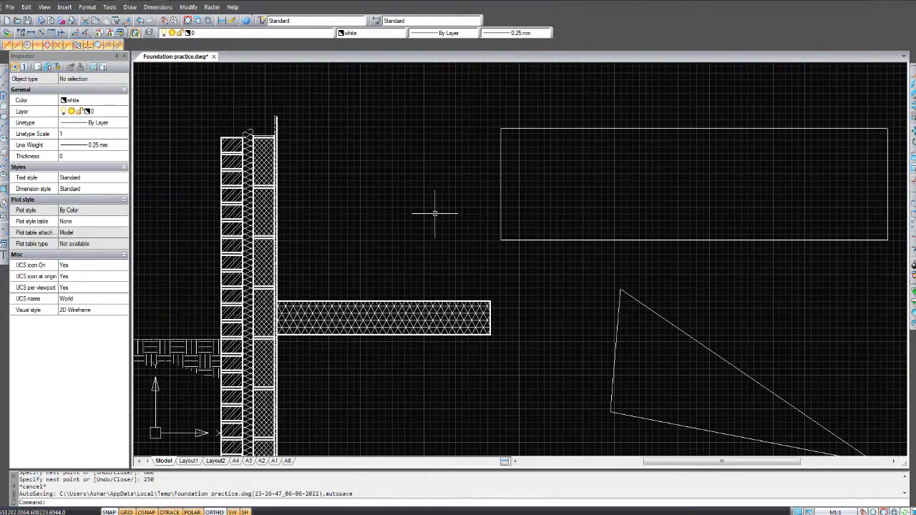
mouse_move(491, 191)
middle_mouse_down()
mouse_move(444, 146)
mouse_move(539, 219)
mouse_move(544, 172)
mouse_move(527, 174)
middle_mouse_up()
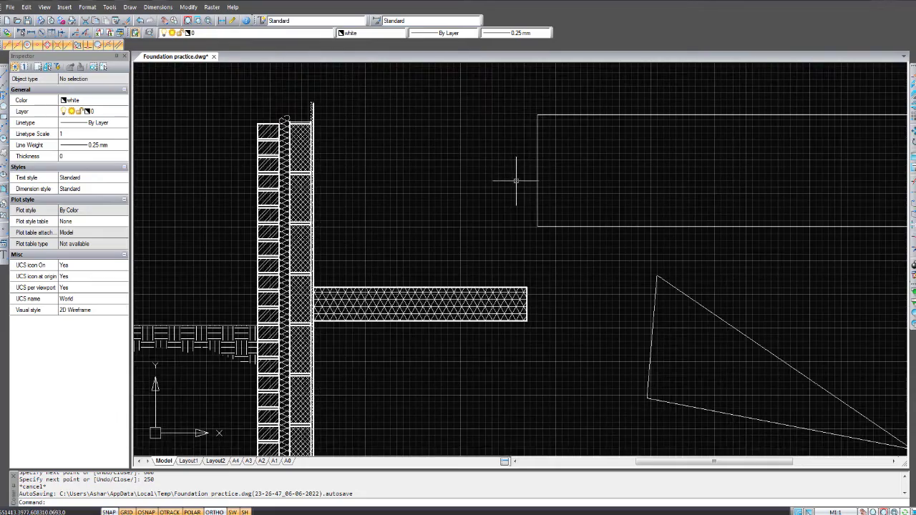
scroll(507, 176, "down", 3)
scroll(434, 207, "up", 6)
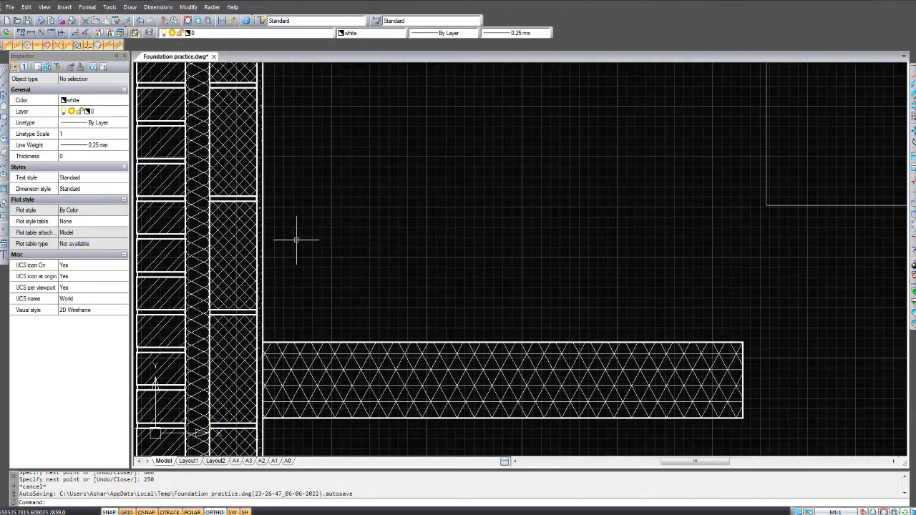
- Fit the whole drawing in view using the Zoom command's Extents option
scroll(297, 240, "down", 2)
scroll(299, 234, "up", 5)
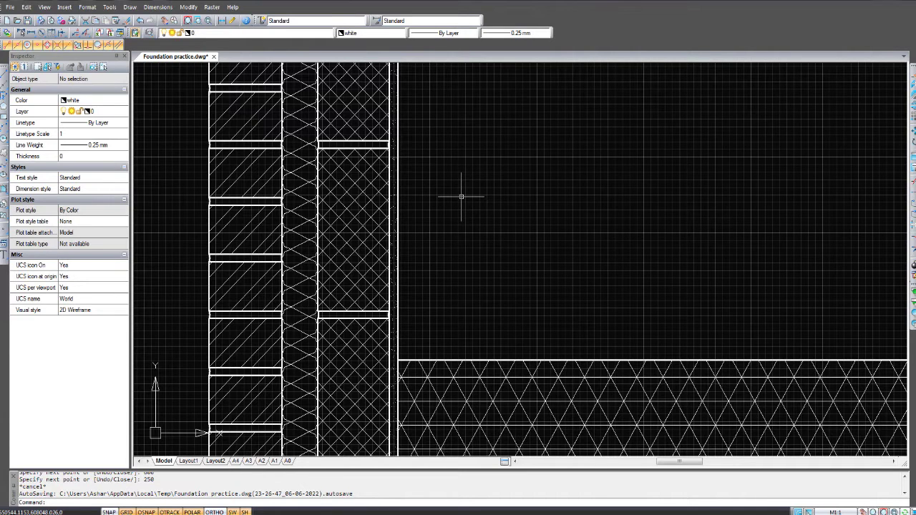
type("z")
key("Return")
type("e")
key("Return")
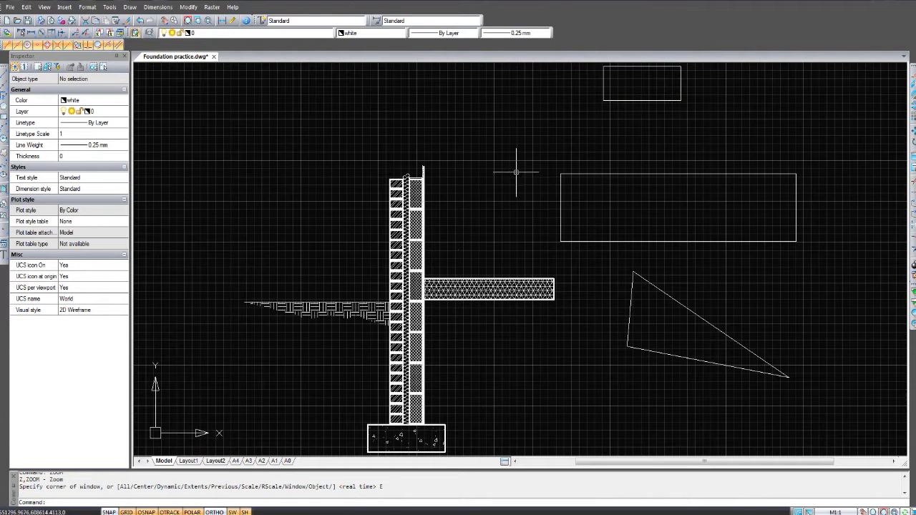
- Zoom far out from the foundation section to the limits of the model space, and return to the full drawing extents
scroll(542, 205, "down", 8)
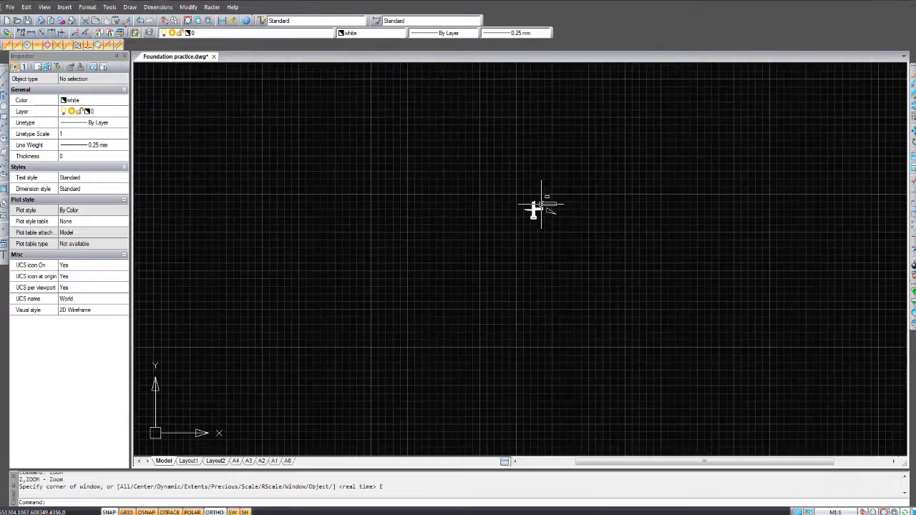
mouse_move(572, 214)
middle_mouse_down()
mouse_move(669, 203)
mouse_move(770, 172)
middle_mouse_up()
scroll(770, 172, "down", 6)
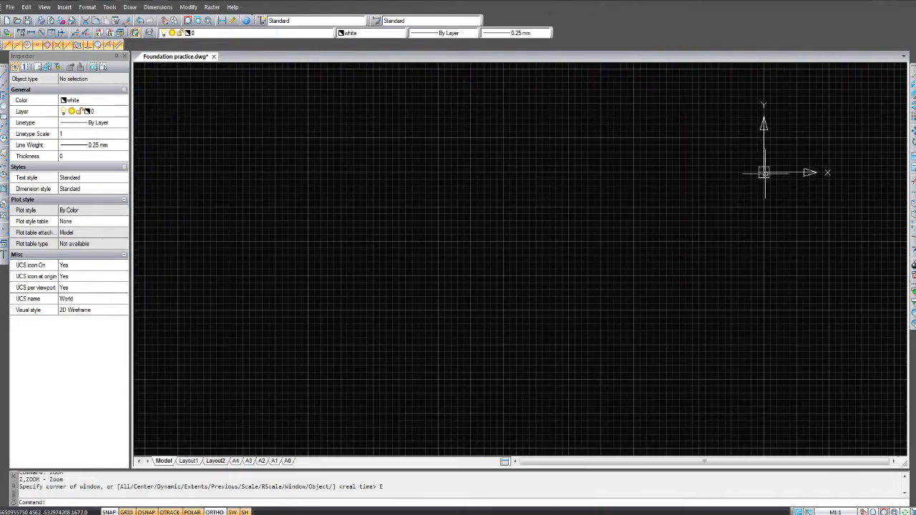
scroll(768, 169, "down", 3)
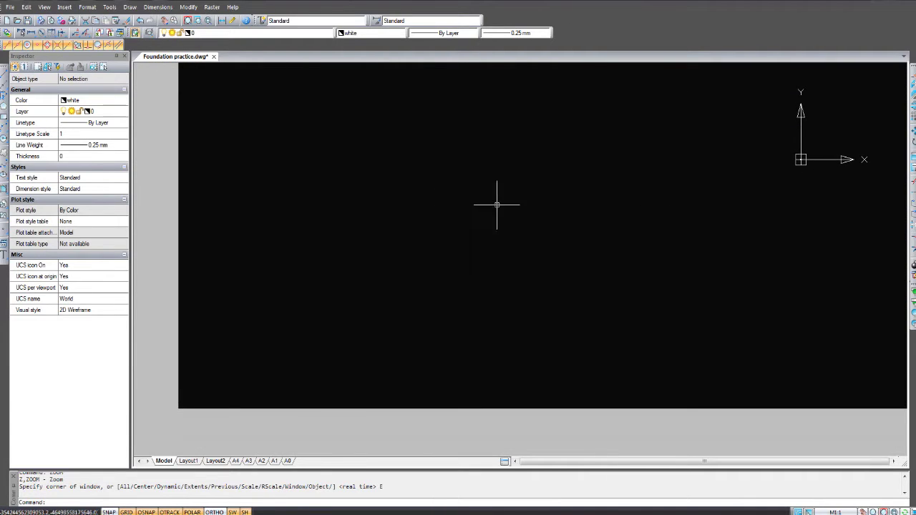
scroll(818, 172, "up", 8)
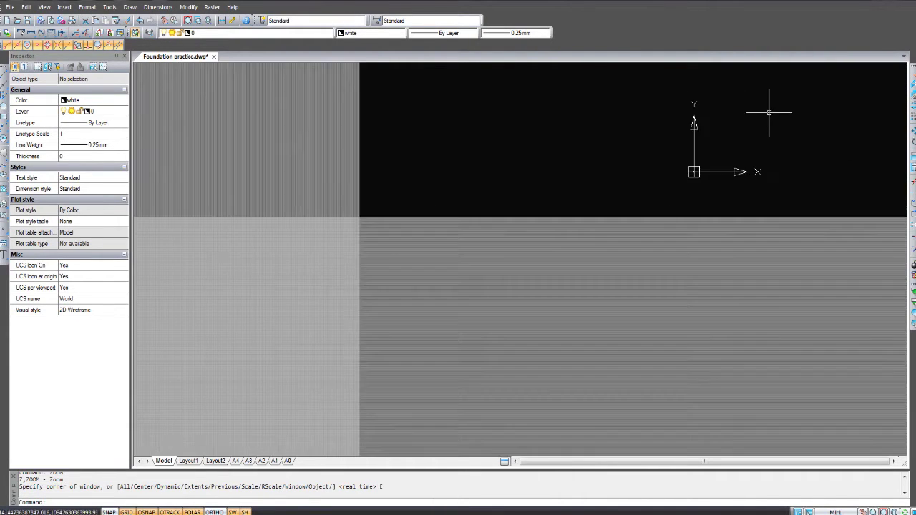
scroll(553, 270, "down", 2)
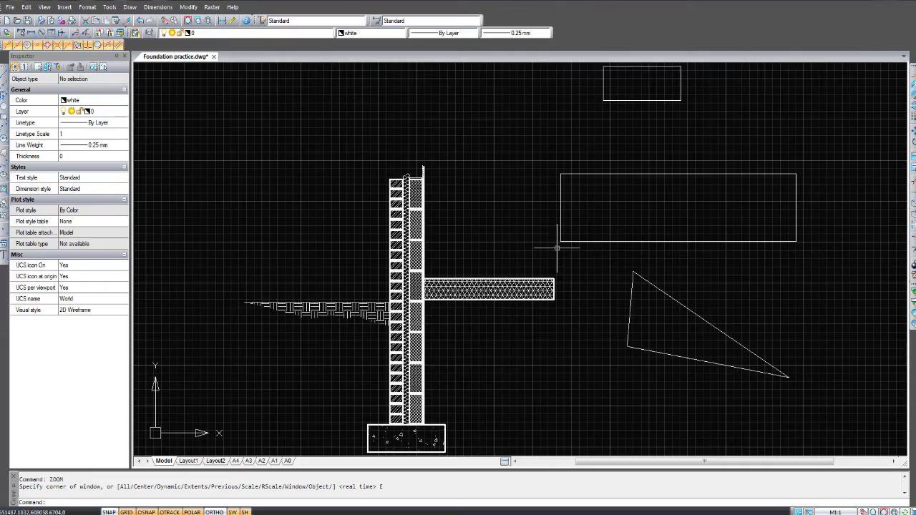
- Examine the wall section, hatched floor slab and practice shapes at several magnifications
scroll(430, 286, "up", 6)
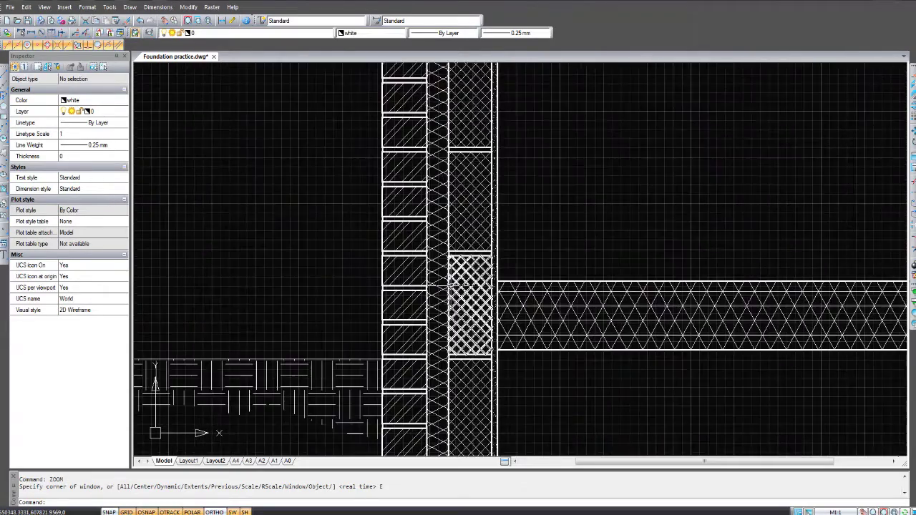
scroll(451, 287, "down", 5)
scroll(529, 328, "up", 2)
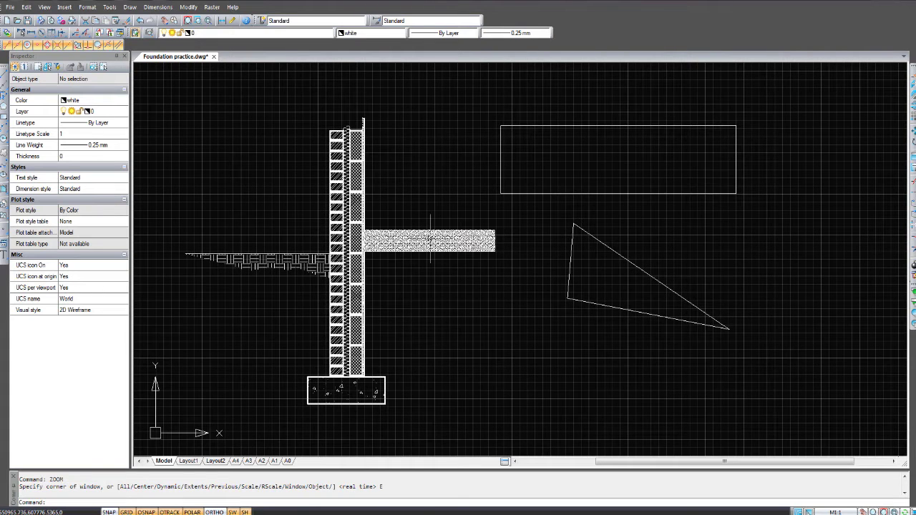
scroll(429, 231, "up", 2)
middle_click_drag(406, 237, 412, 228)
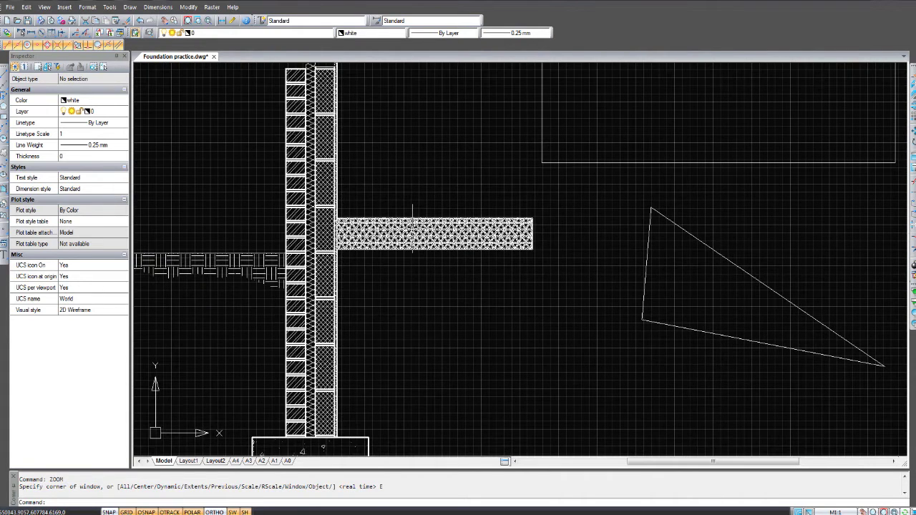
scroll(412, 228, "down", 2)
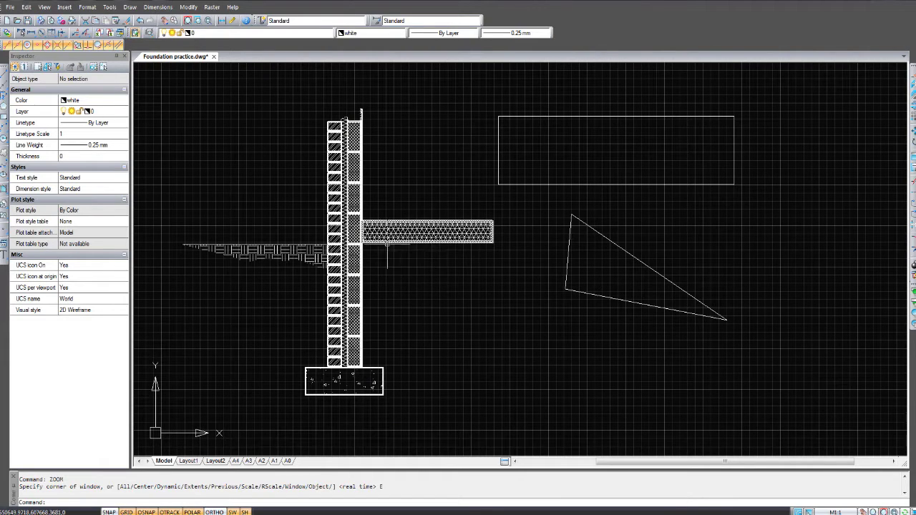
middle_click_drag(393, 250, 389, 260)
scroll(431, 234, "down", 2)
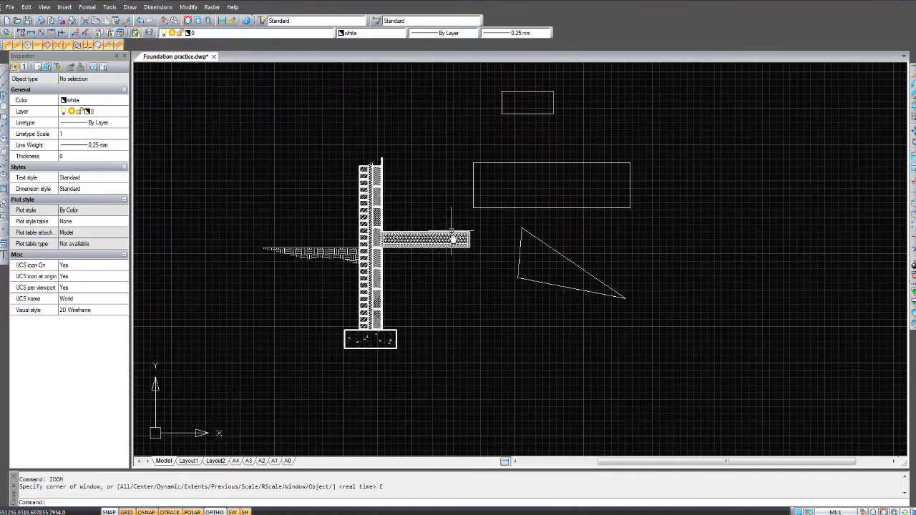
scroll(412, 258, "up", 2)
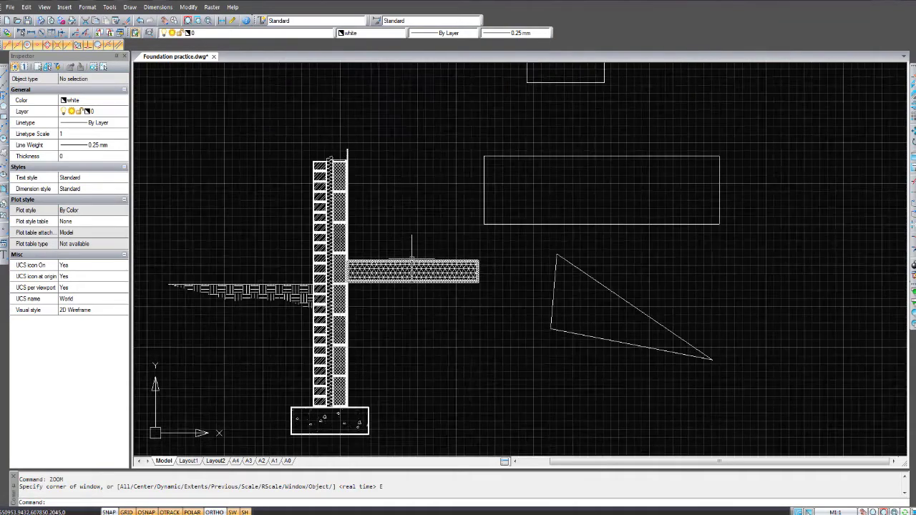
scroll(444, 287, "down", 2)
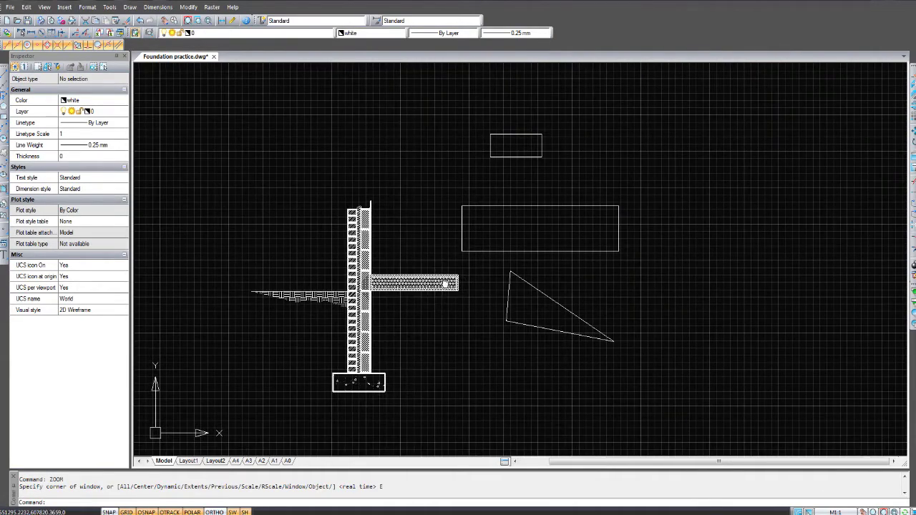
scroll(429, 279, "up", 2)
scroll(383, 262, "up", 1)
scroll(365, 259, "up", 1)
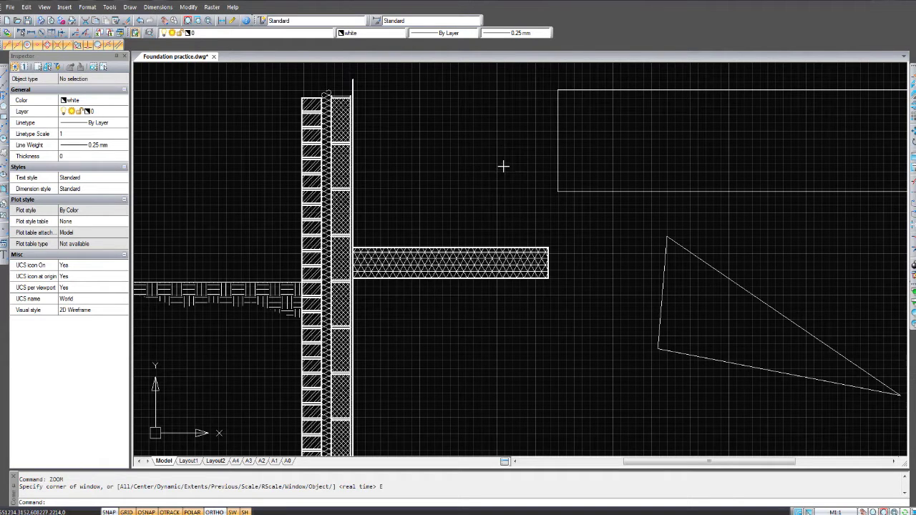
- Orbit the drawing into a tilted 3D view and inspect the section and practice shapes from that angle
mouse_move(503, 166)
middle_mouse_down("shift")
mouse_move(484, 179)
mouse_move(440, 184)
mouse_move(347, 181)
middle_mouse_up("shift")
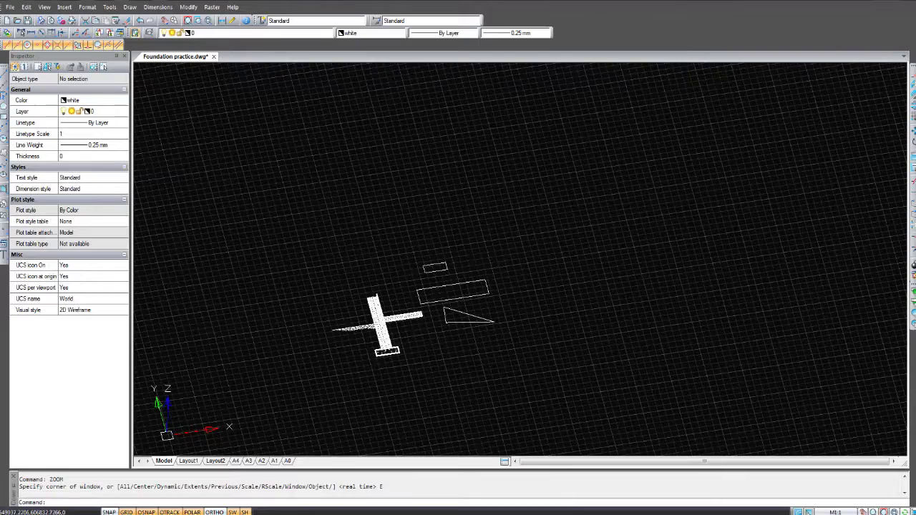
scroll(407, 352, "up", 3)
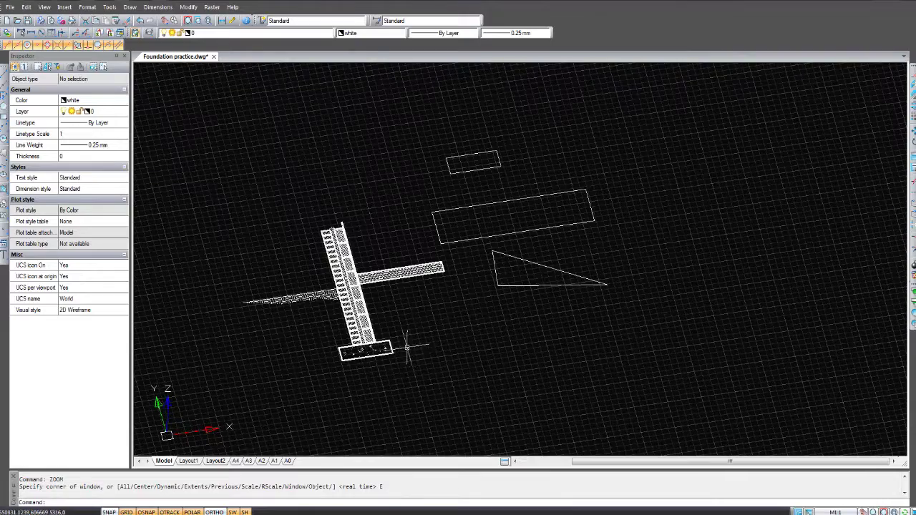
scroll(408, 292, "up", 4)
scroll(429, 297, "down", 5)
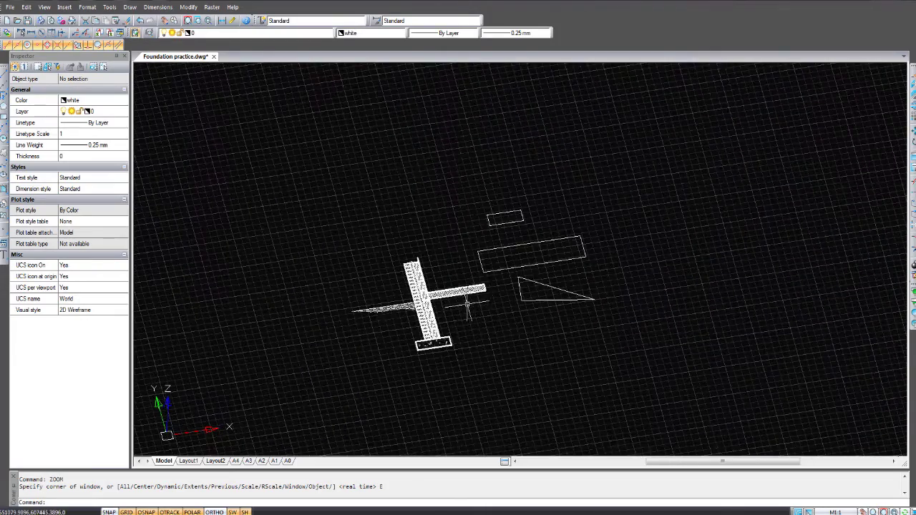
scroll(437, 301, "up", 2)
scroll(437, 301, "up", 3)
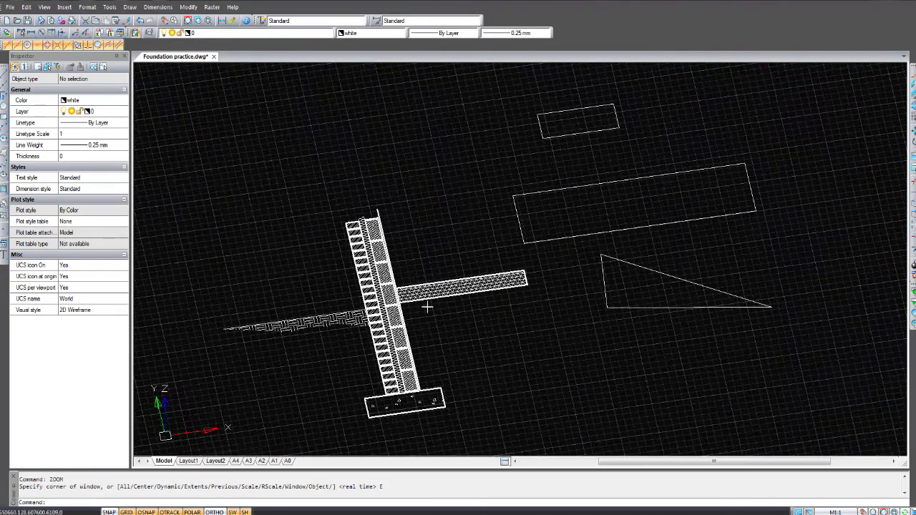
- Undo the orbit to restore the flat plan view, and reframe the foundation section
key("ctrl+z")
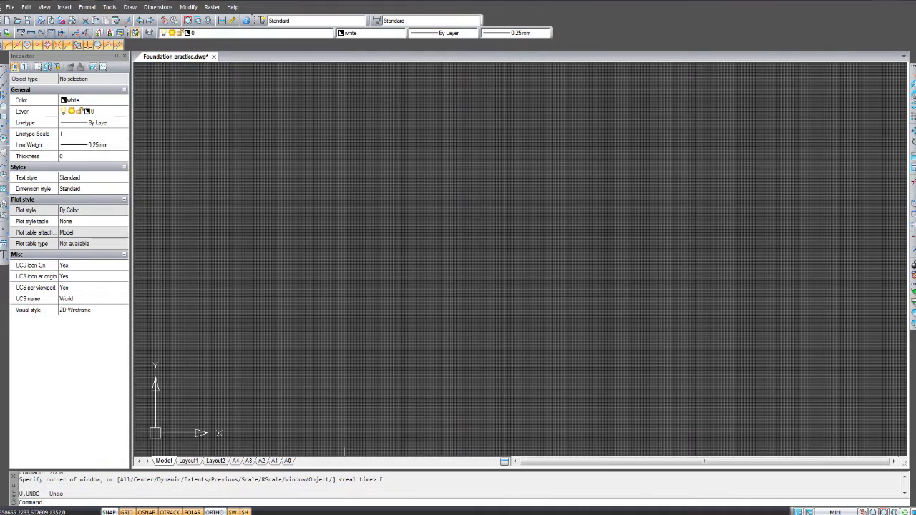
scroll(429, 304, "up", 10)
scroll(430, 305, "down", 5)
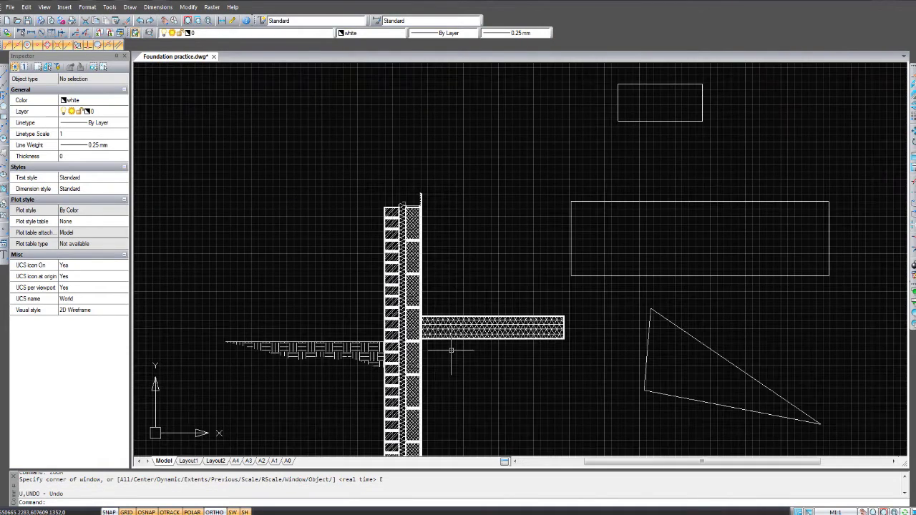
scroll(438, 307, "down", 3)
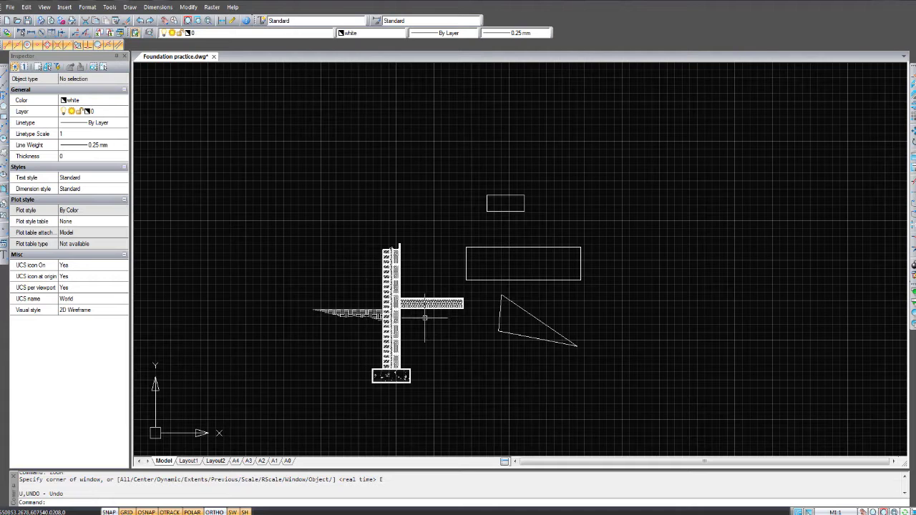
scroll(425, 317, "up", 5)
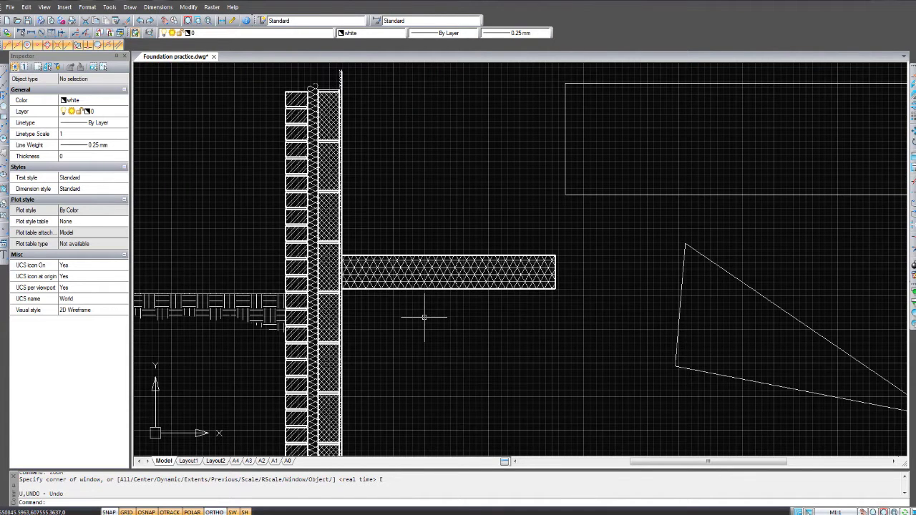
scroll(425, 317, "down", 2)
middle_click_drag(419, 299, 416, 274)
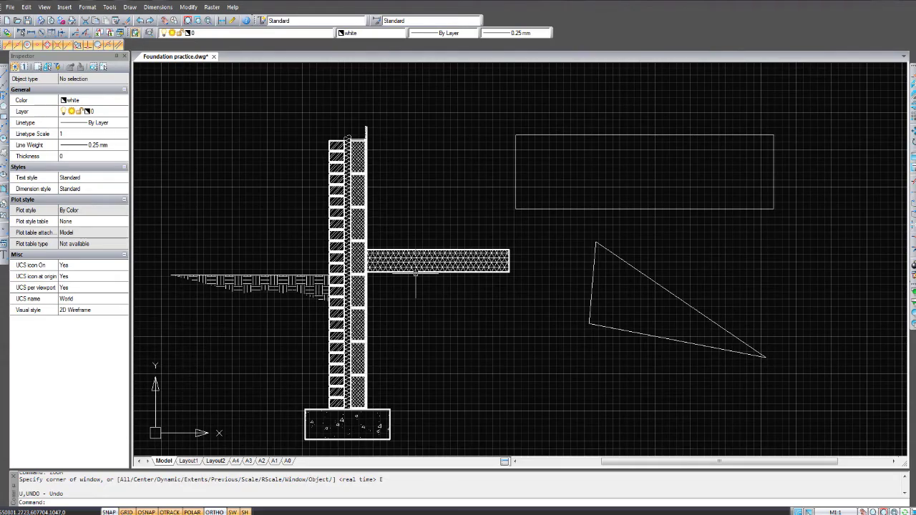
- Orbit the plan into a tilted 3D view and undo the drawing of the rectangles and triangle beside the wall section
mouse_move(523, 327)
middle_mouse_down("shift")
mouse_move(478, 196)
mouse_move(481, 254)
mouse_move(303, 179)
middle_mouse_up("shift")
middle_click_drag(321, 175, 397, 290, "shift")
key("ctrl+z")
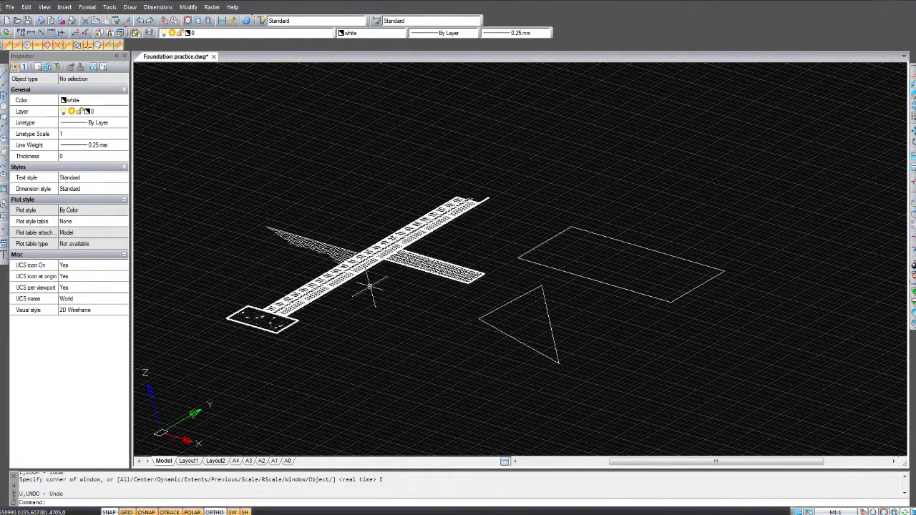
key("ctrl+z")
key("ctrl+z")
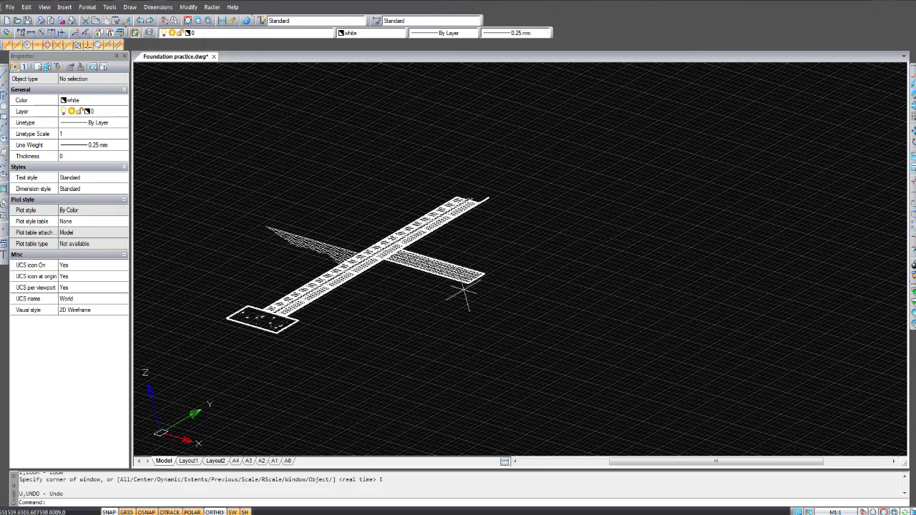
- Orbit the foundation section and examine it from different tilted angles
middle_click_drag(460, 295, 399, 376, "shift")
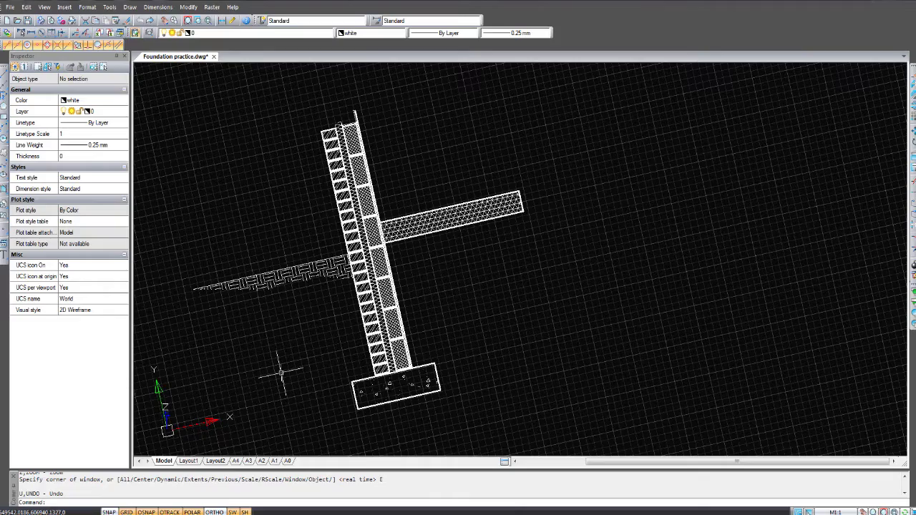
scroll(280, 373, "down", 4)
scroll(294, 364, "up", 4)
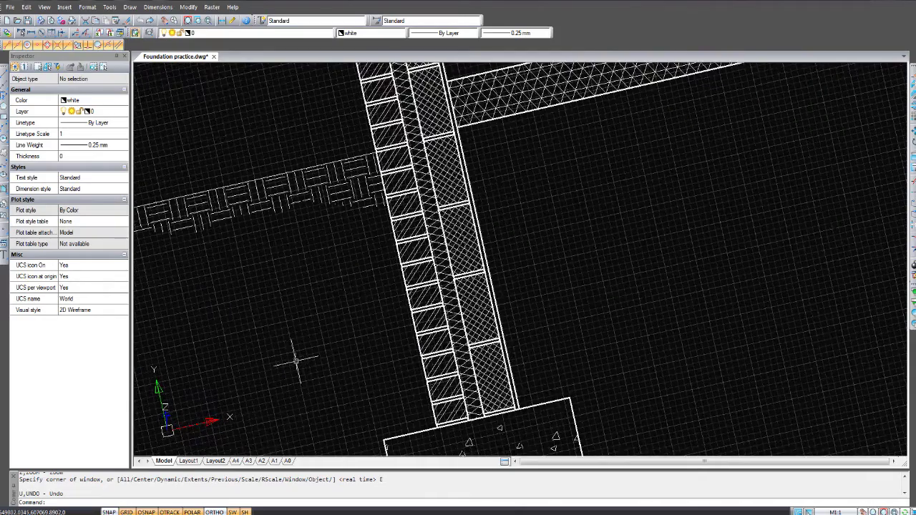
middle_click_drag(405, 368, 349, 344, "shift")
scroll(350, 344, "down", 4)
middle_click_drag(434, 356, 423, 322, "shift")
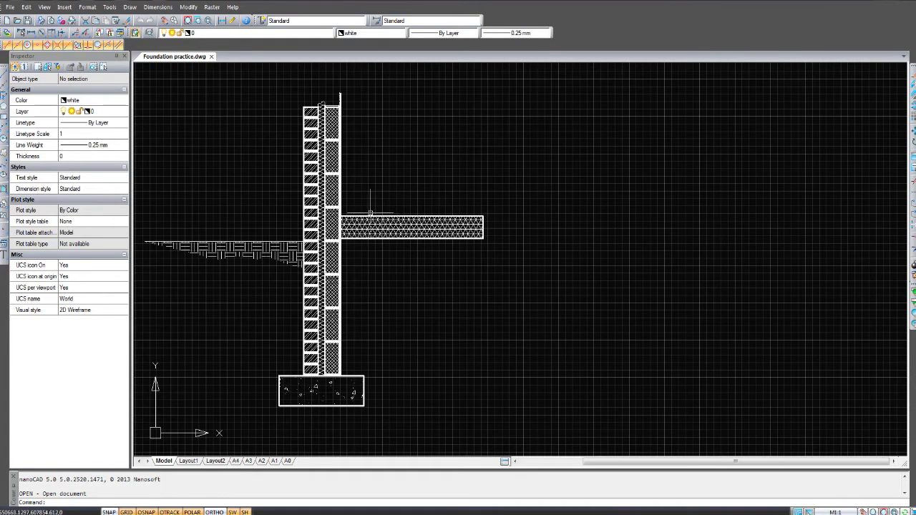
- Switch the grid display off and on again, and bring up the object snap options
middle_click_drag(364, 212, 374, 210)
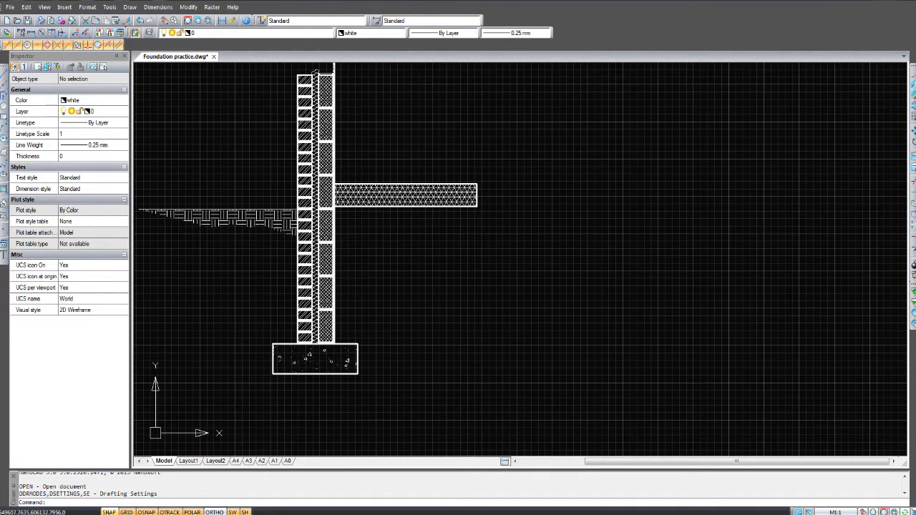
left_click(128, 512)
left_click(128, 512)
right_click(146, 512)
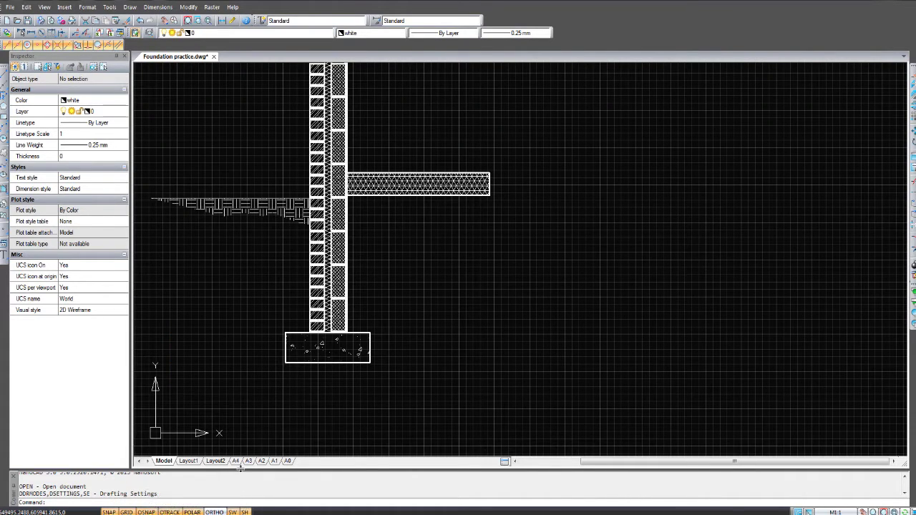
- Draw a closed set-square triangle beside the foundation section with the Line command, with a 30-degree long side and a horizontal base
scroll(421, 385, "down", 2)
scroll(465, 356, "up", 2)
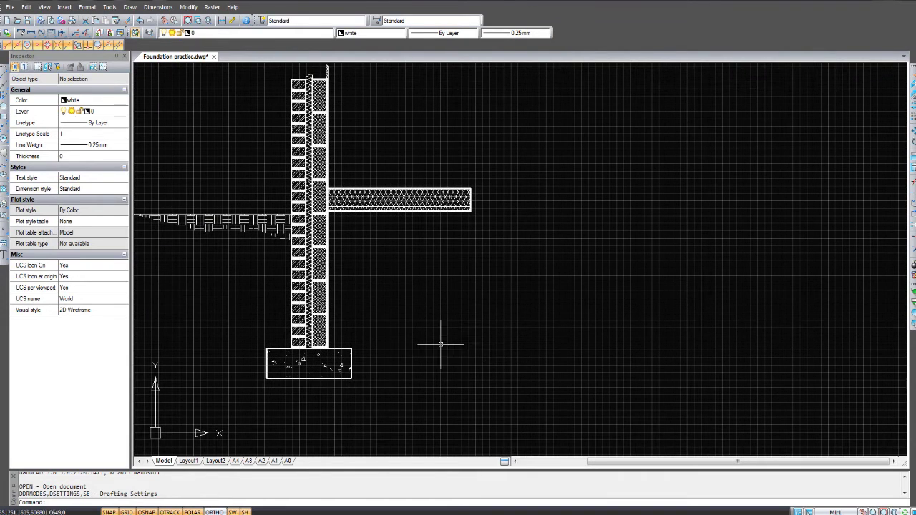
middle_click_drag(441, 348, 440, 358)
type("l")
key("Return")
left_click(444, 360)
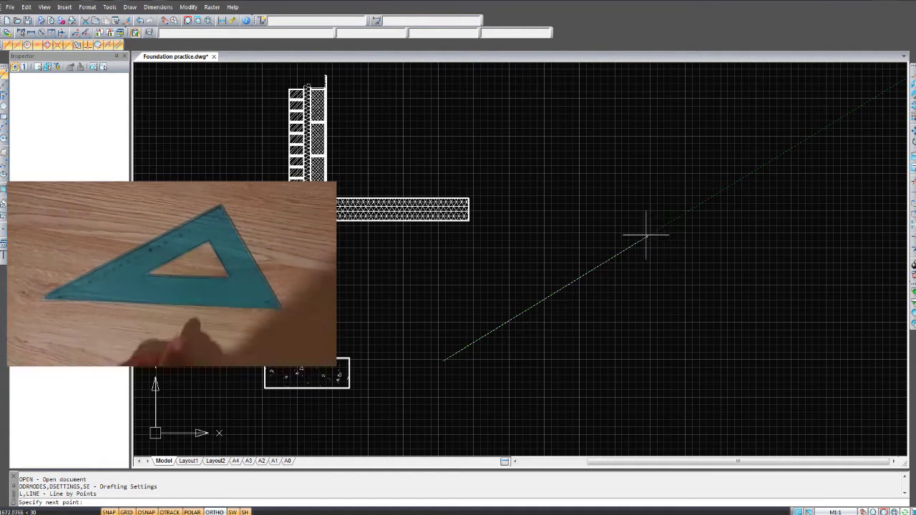
left_click(681, 213)
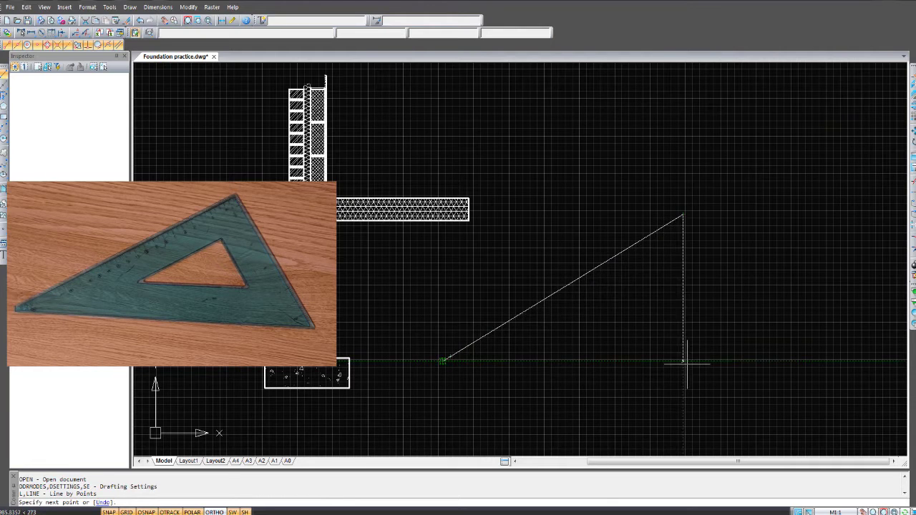
left_click(764, 361)
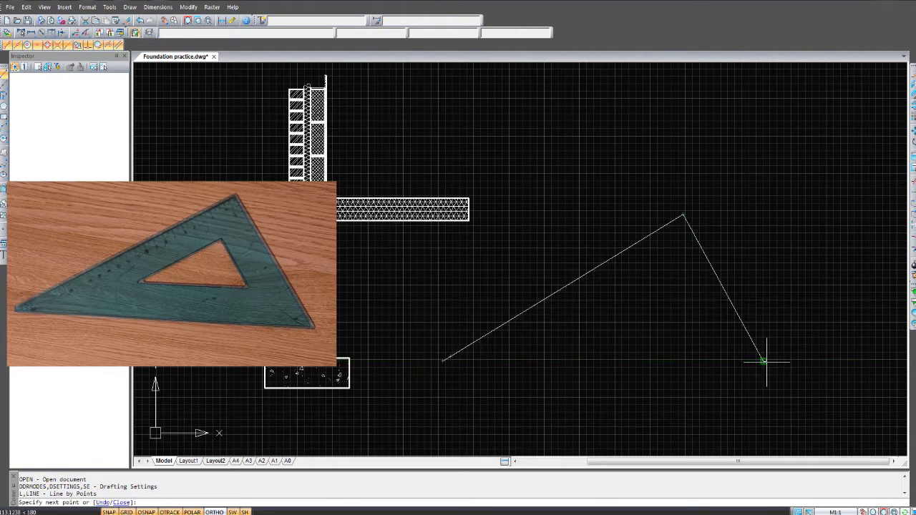
left_click(444, 360)
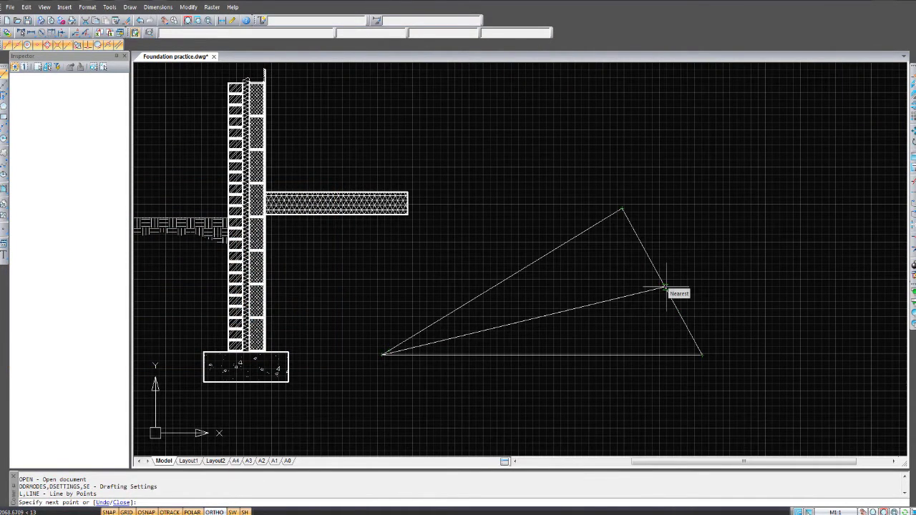
key("Escape")
scroll(640, 262, "up", 1)
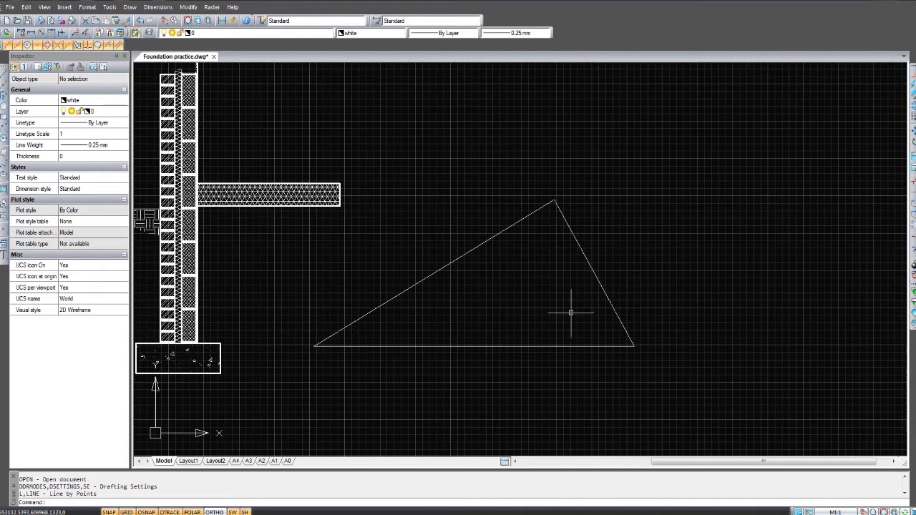
- Set the polar tracking angle to 45 degrees
scroll(568, 313, "up", 2)
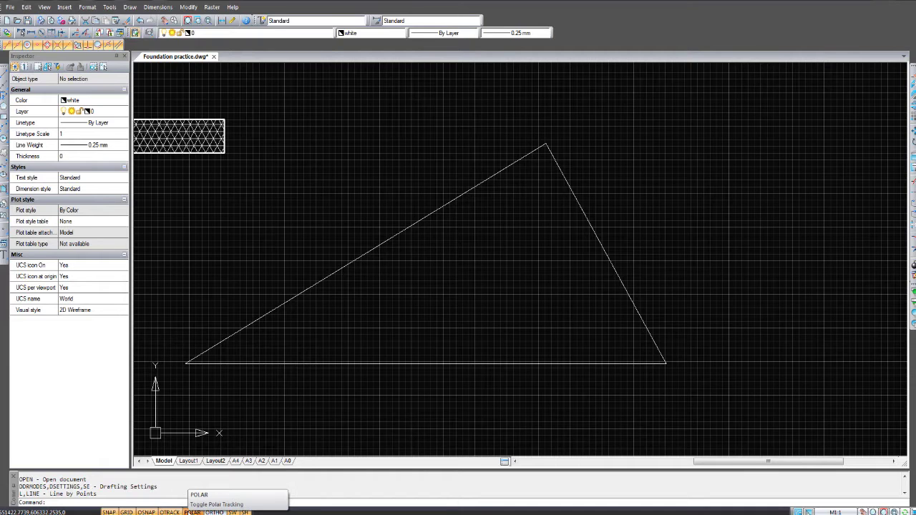
right_click(194, 512)
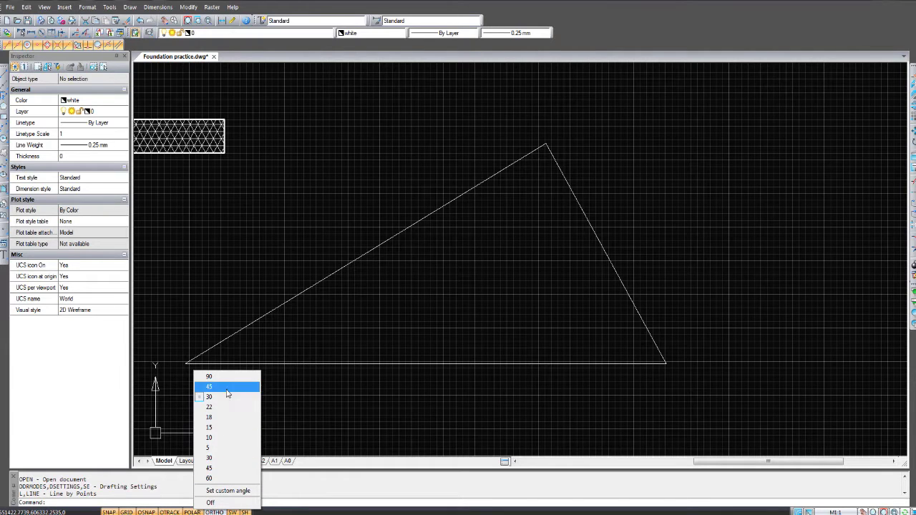
left_click(227, 468)
middle_click_drag(416, 304, 426, 351)
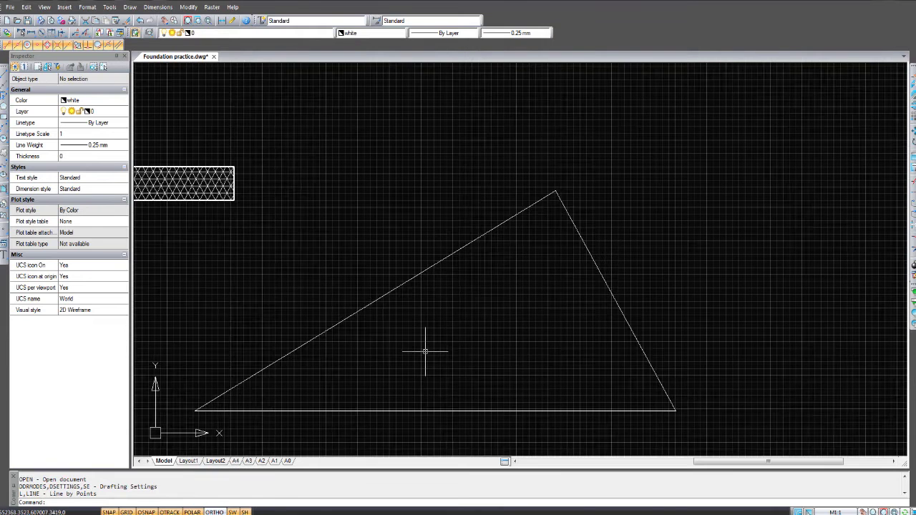
- Draw a small closed right-angled triangle beyond the large triangle's apex, with a 45-degree sloping side, a vertical side and a horizontal base
left_click(3, 77)
middle_click_drag(445, 190, 310, 221)
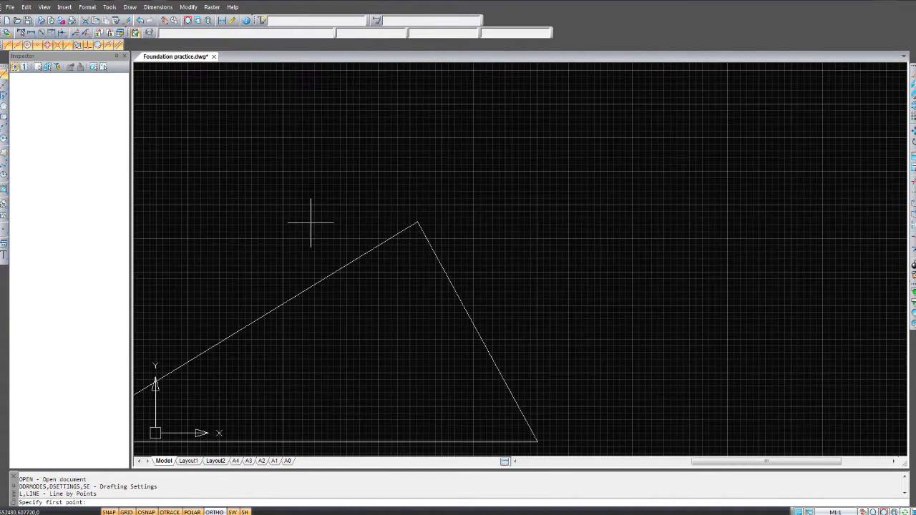
left_click(513, 216)
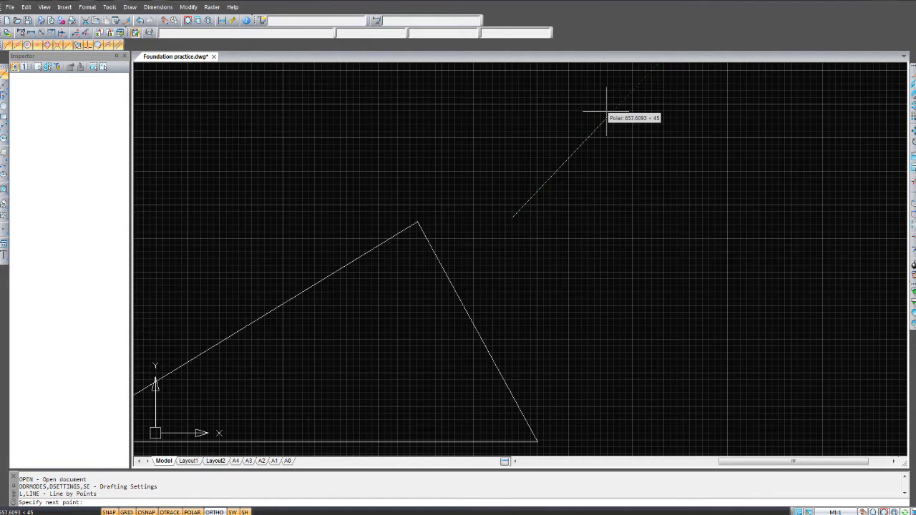
left_click(626, 96)
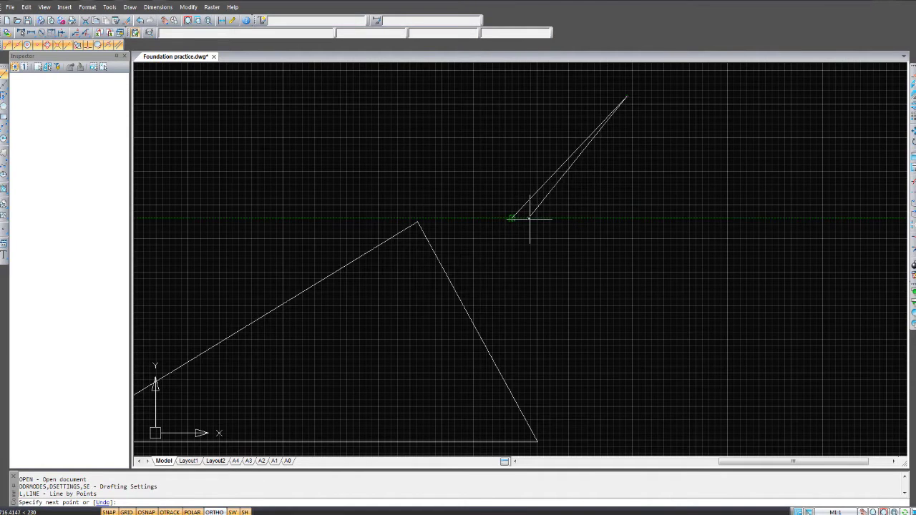
left_click(627, 218)
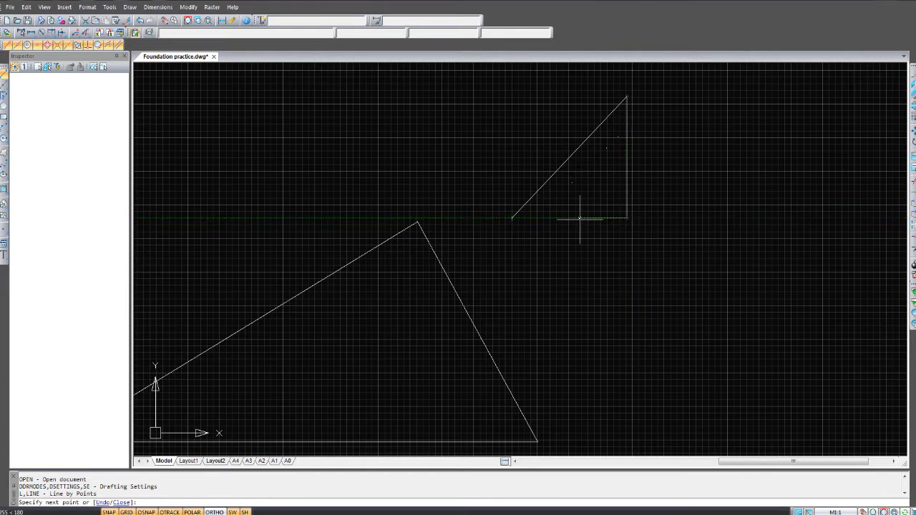
left_click(511, 218)
key("Return")
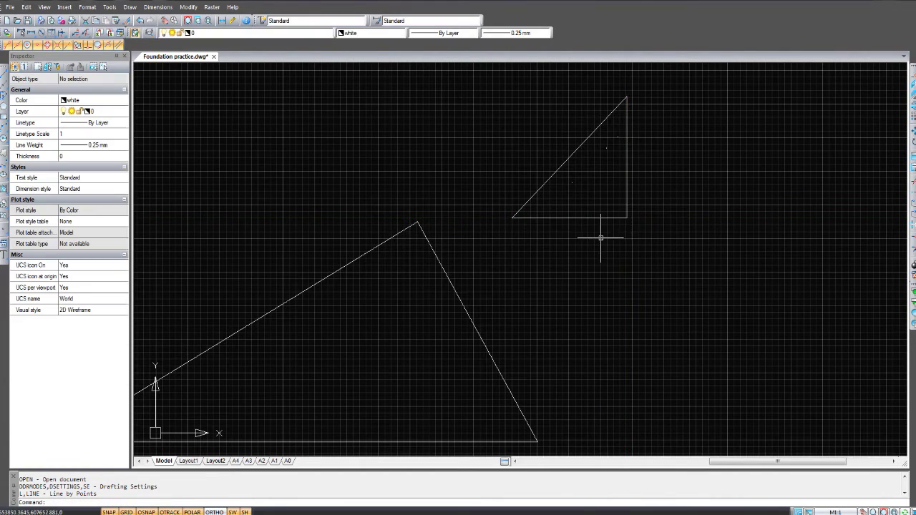
- Set a custom polar tracking angle of 17.5 degrees and try it with a line below the small triangle
right_click(197, 512)
left_click(233, 493)
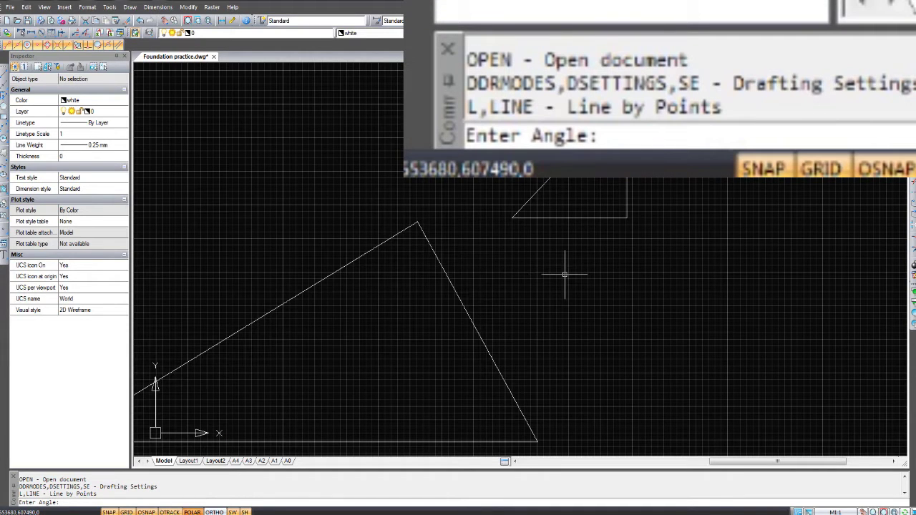
type("17")
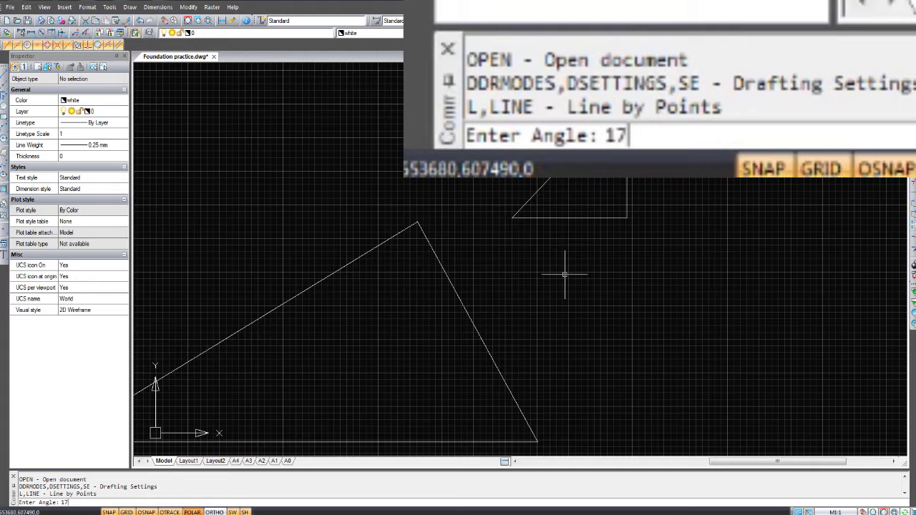
type(".5")
key("Return")
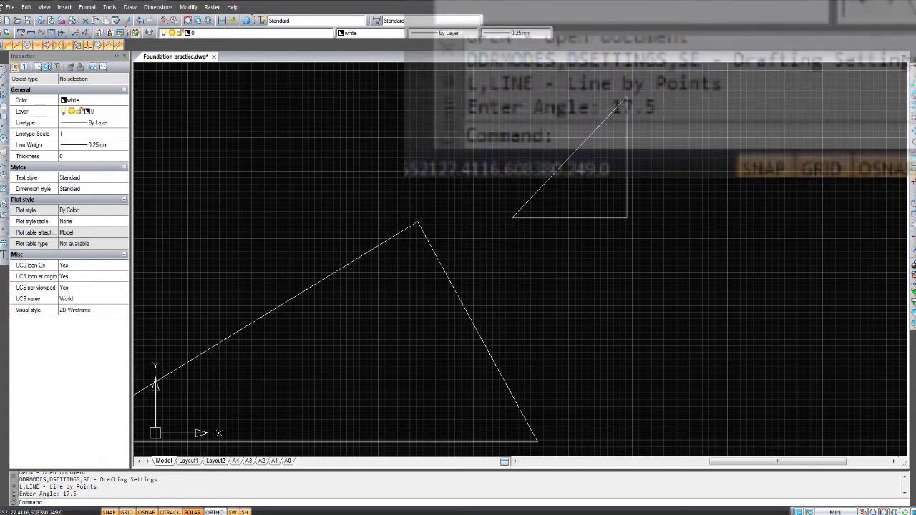
left_click(3, 85)
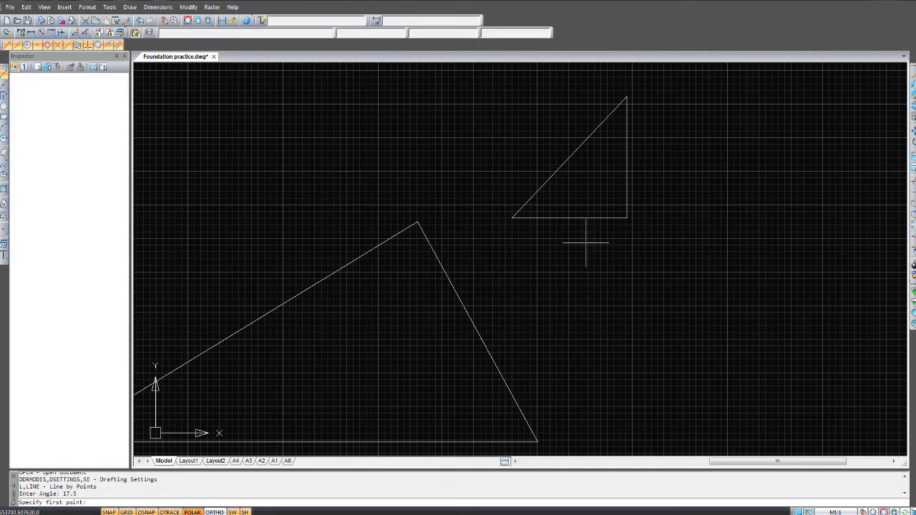
left_click(578, 320)
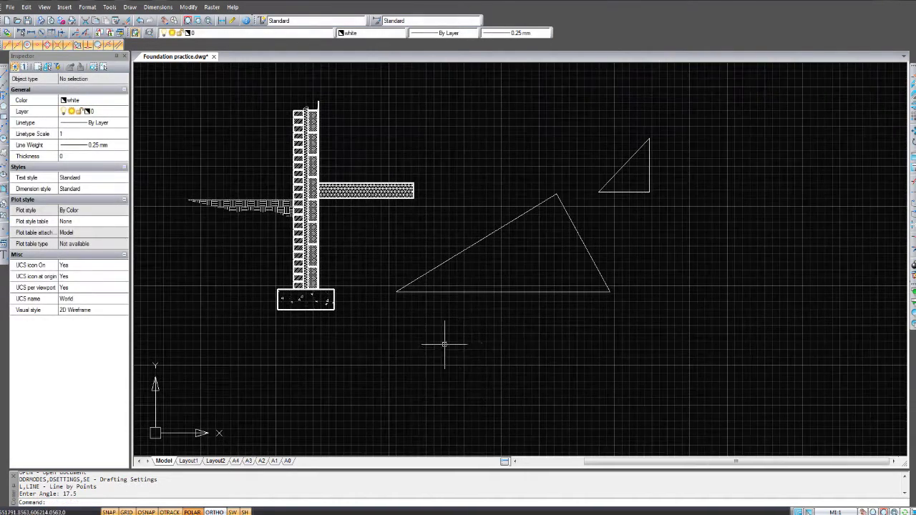
- Draw a large circle by centre and radius in the empty area above the floor slab and large triangle
middle_click_drag(613, 259, 584, 283)
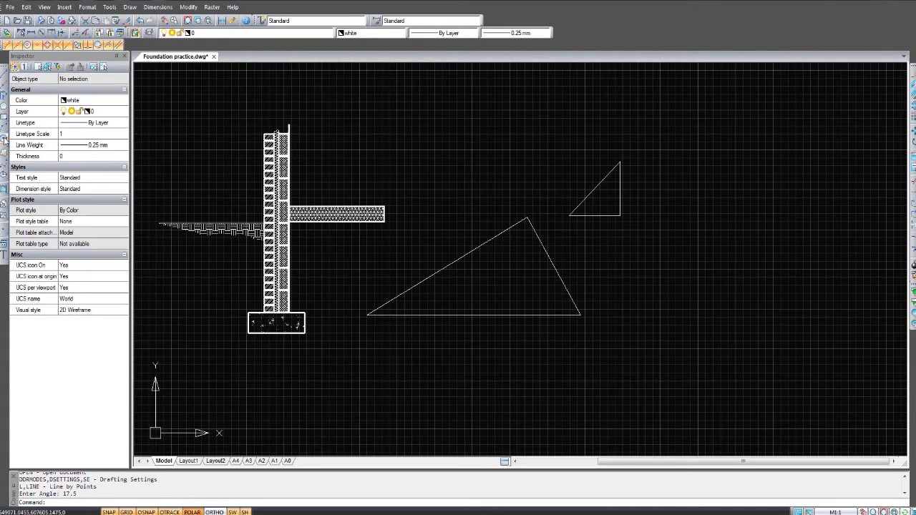
left_click(3, 138)
middle_click_drag(429, 166, 430, 237)
scroll(454, 223, "up", 3)
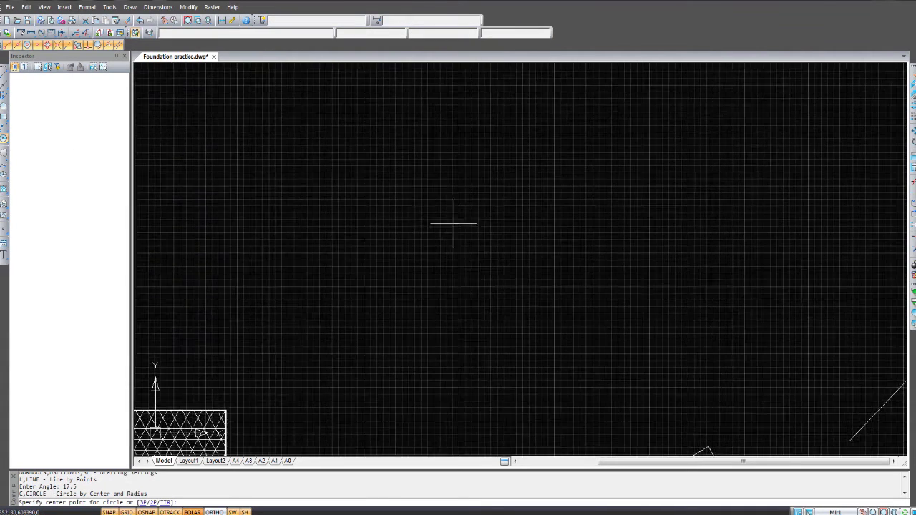
scroll(457, 223, "down", 2)
left_click(451, 198)
left_click(526, 152)
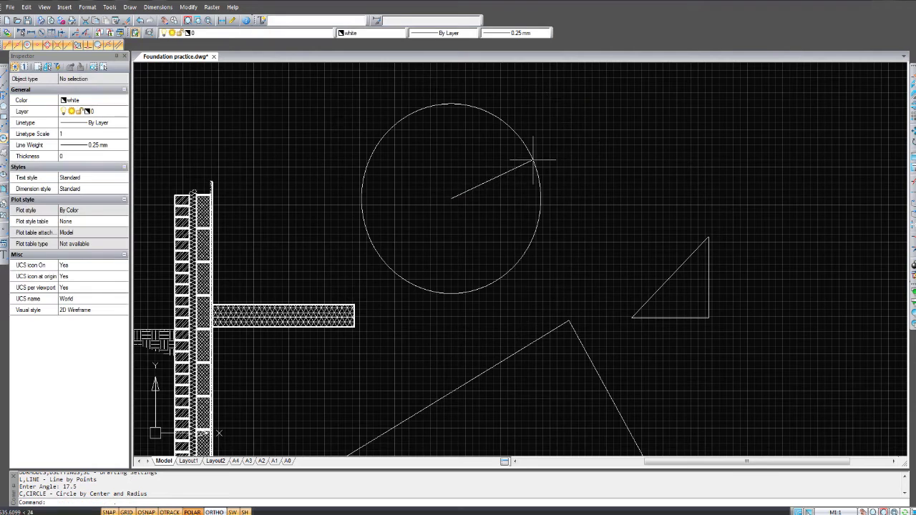
left_click(4, 74)
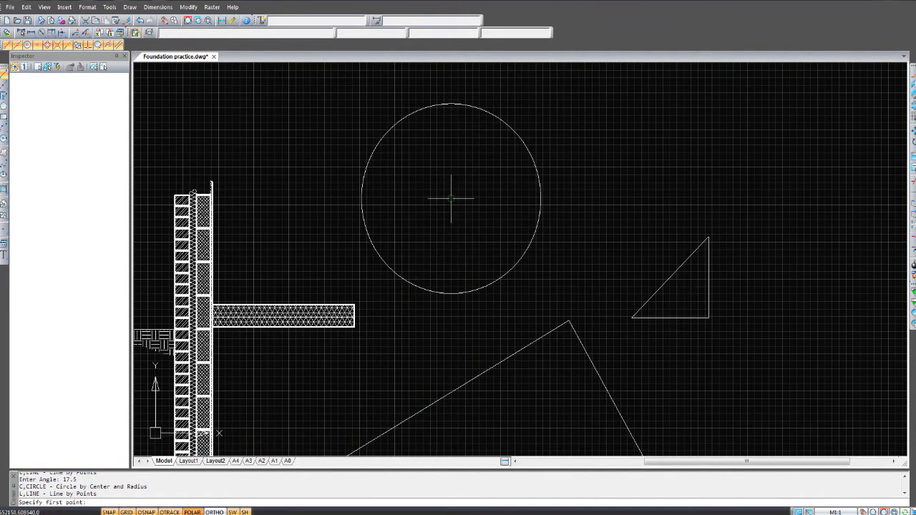
scroll(441, 198, "up", 2)
scroll(453, 201, "down", 1)
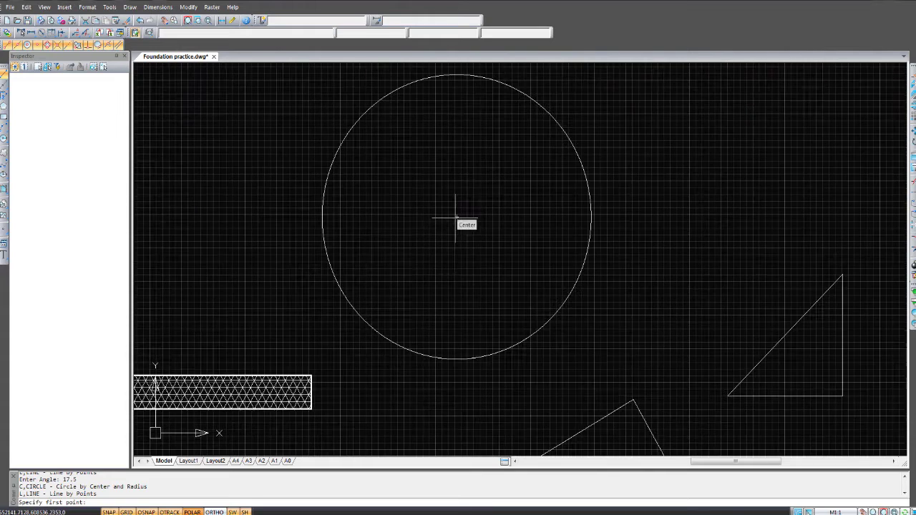
scroll(444, 215, "down", 3)
scroll(454, 215, "up", 2)
key("Escape")
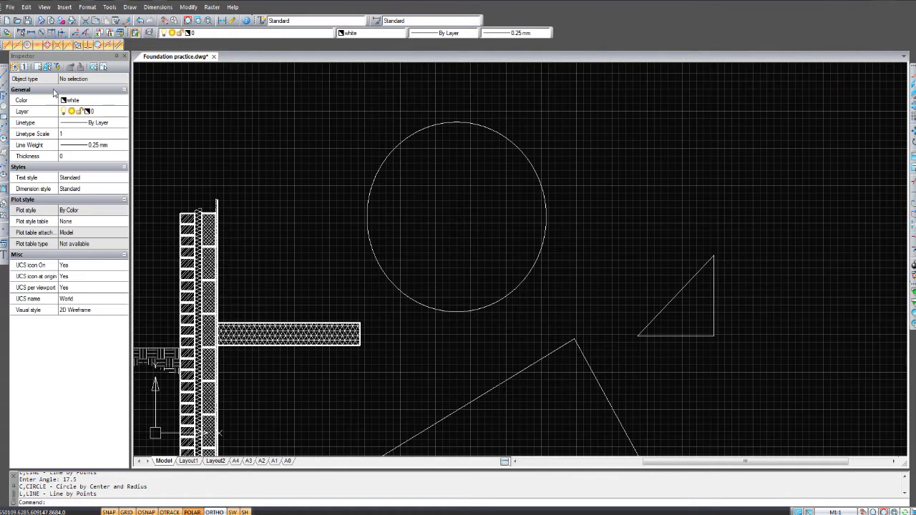
- Draw a second, smaller circle by centre and radius above the small 45-degree triangle
left_click(3, 139)
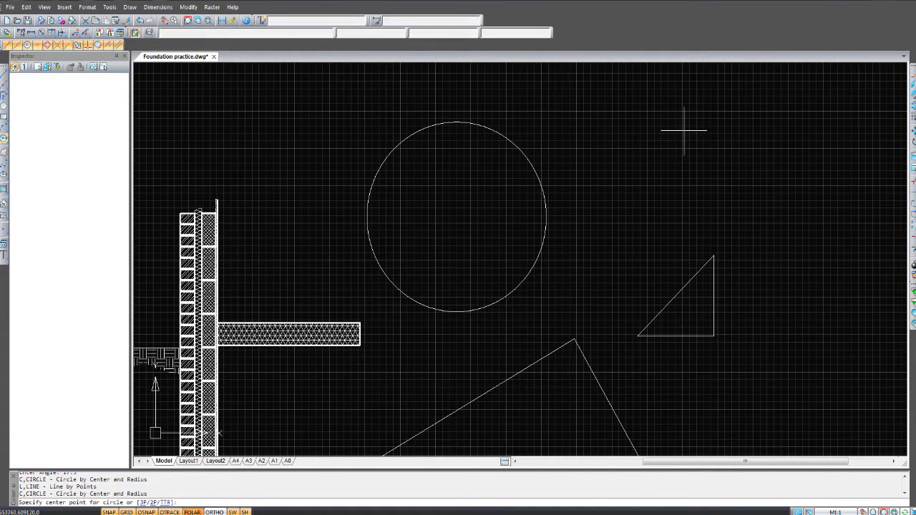
left_click(683, 131)
left_click(730, 178)
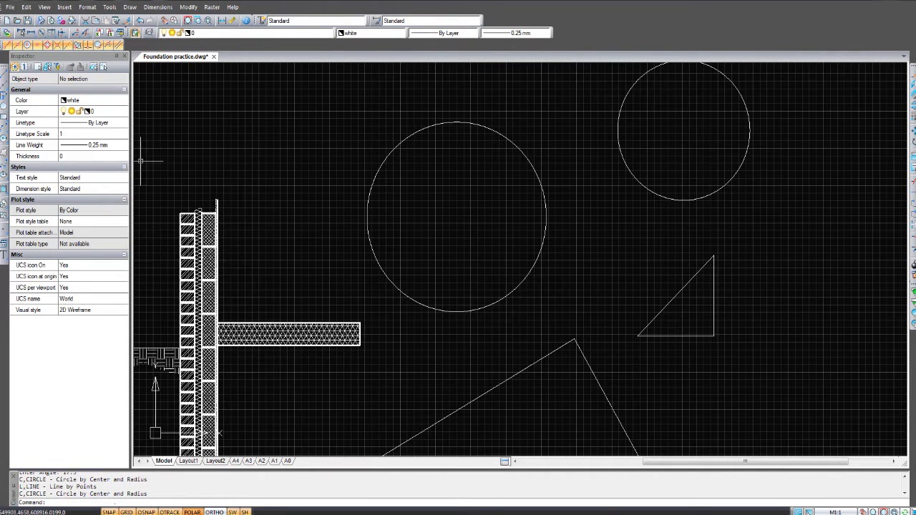
- Draw a radius line from the smaller circle's centre to the side of its circumference nearest the large circle
left_click(5, 76)
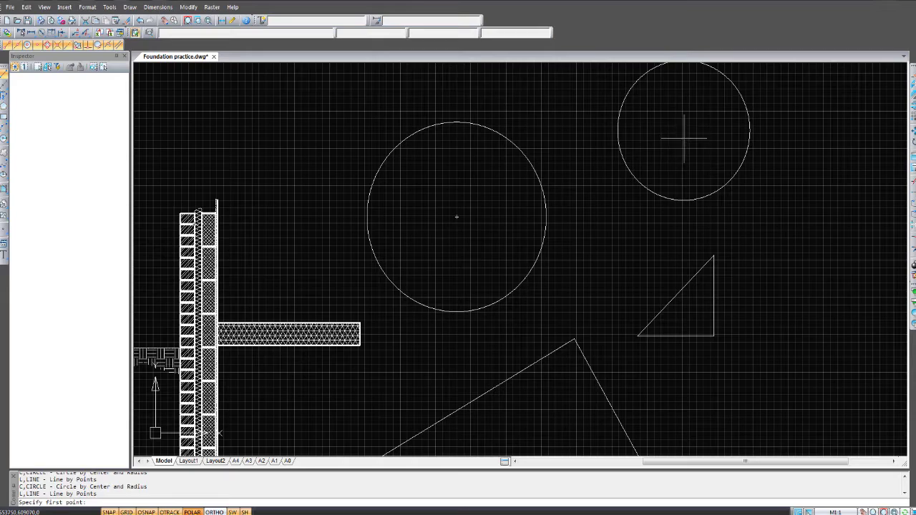
middle_click_drag(687, 130, 638, 168)
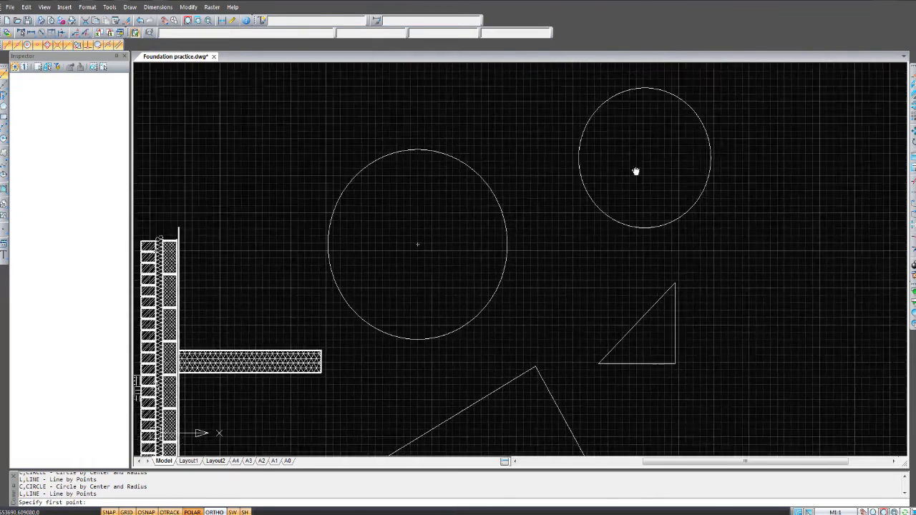
scroll(593, 190, "up", 4)
scroll(615, 174, "down", 4)
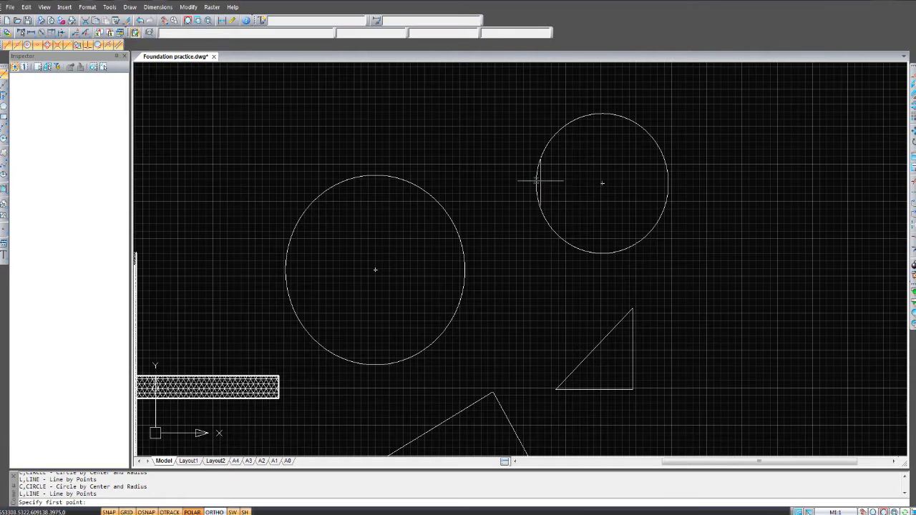
left_click(602, 183)
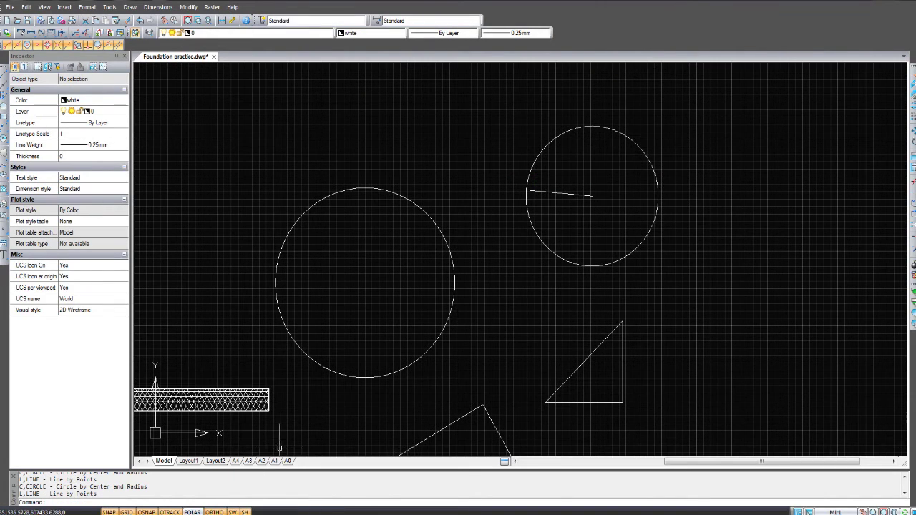
- Draw three sides of a rectangle above the wall with connected orthogonal lines, leaving the top side open
middle_click_drag(270, 281, 308, 275)
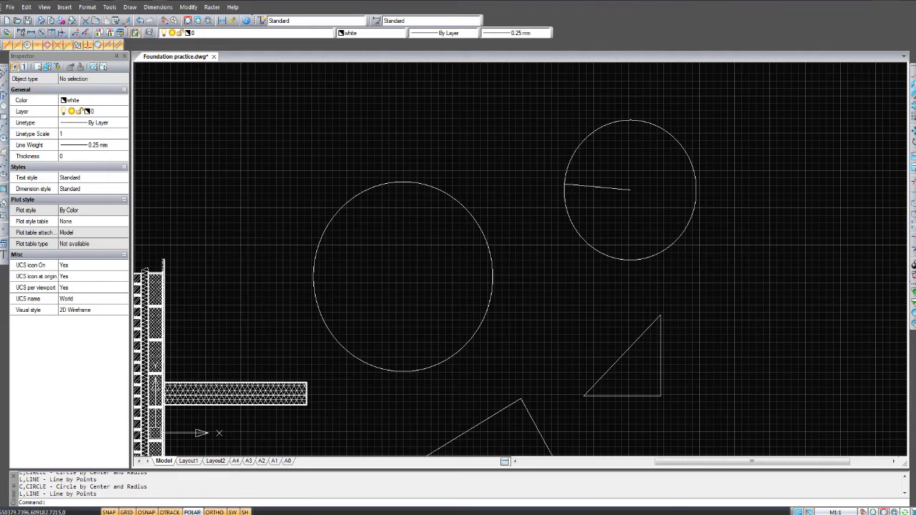
left_click(4, 74)
middle_click_drag(289, 219, 416, 236)
left_click(327, 105)
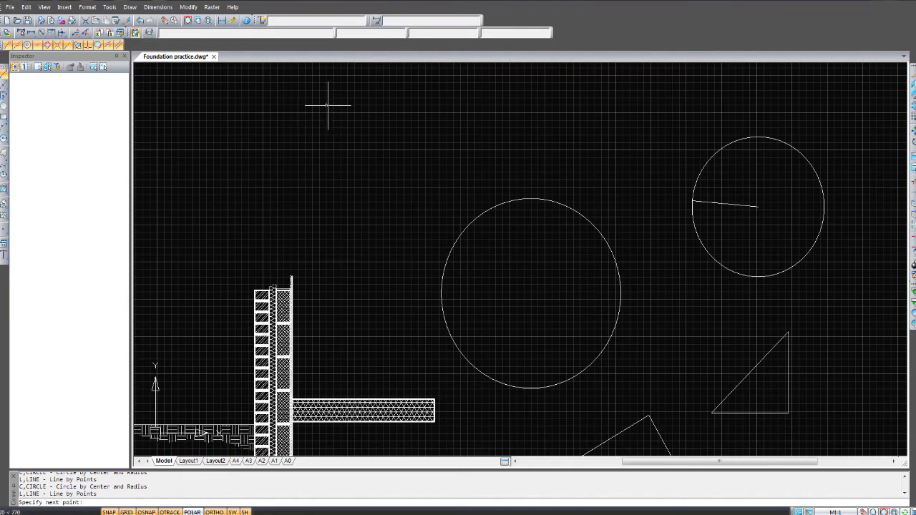
left_click(326, 237)
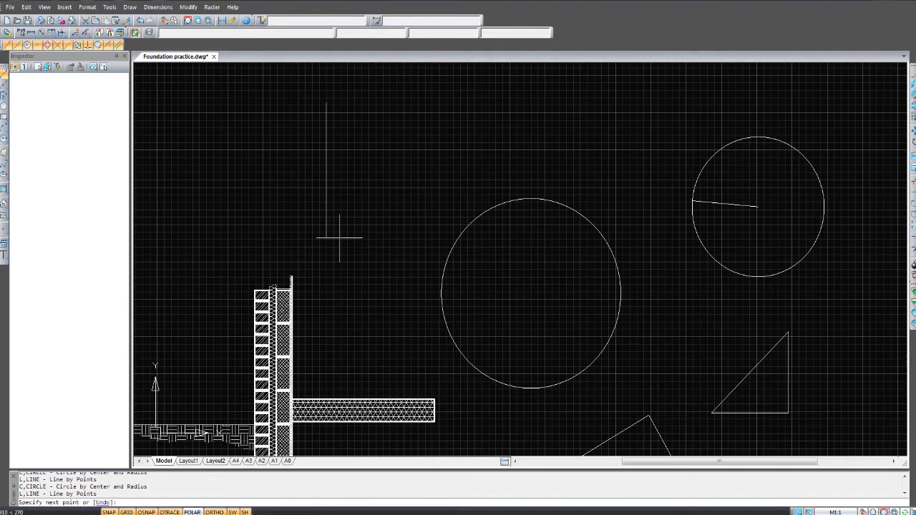
left_click(204, 237)
left_click(205, 103)
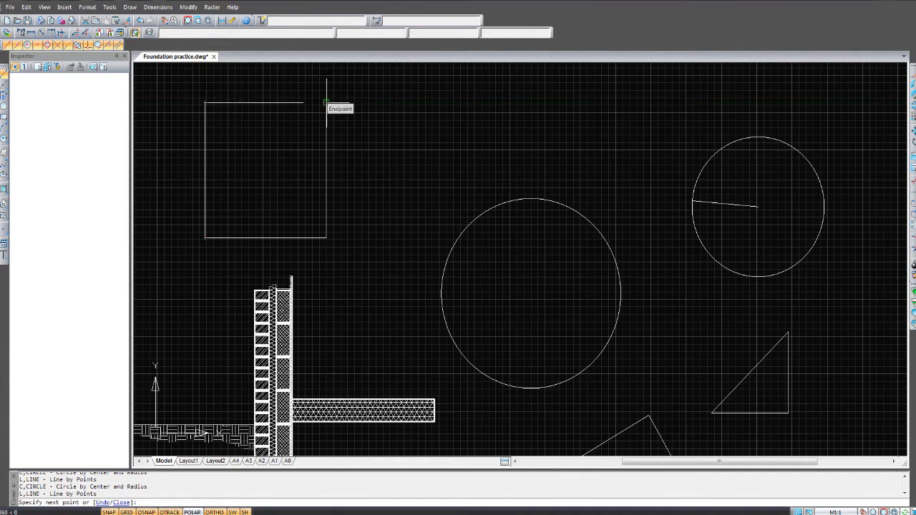
key("Escape")
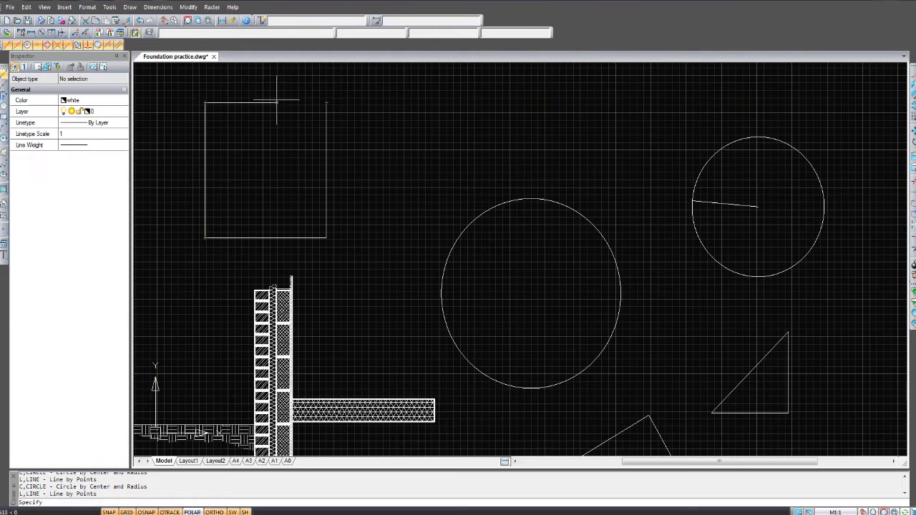
scroll(317, 136, "down", 2)
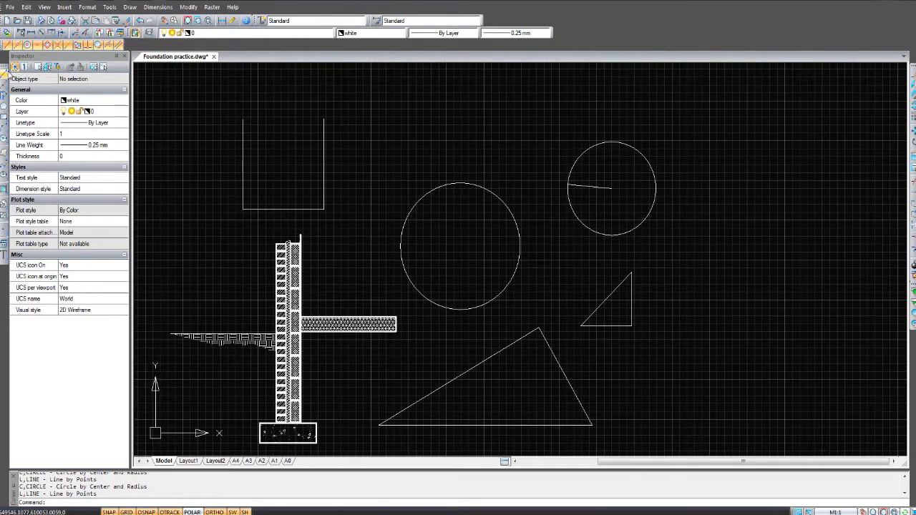
- Try another line in the empty area near the practice shapes
left_click(5, 75)
scroll(541, 155, "down", 4)
middle_click_drag(517, 154, 420, 153)
left_click(531, 118)
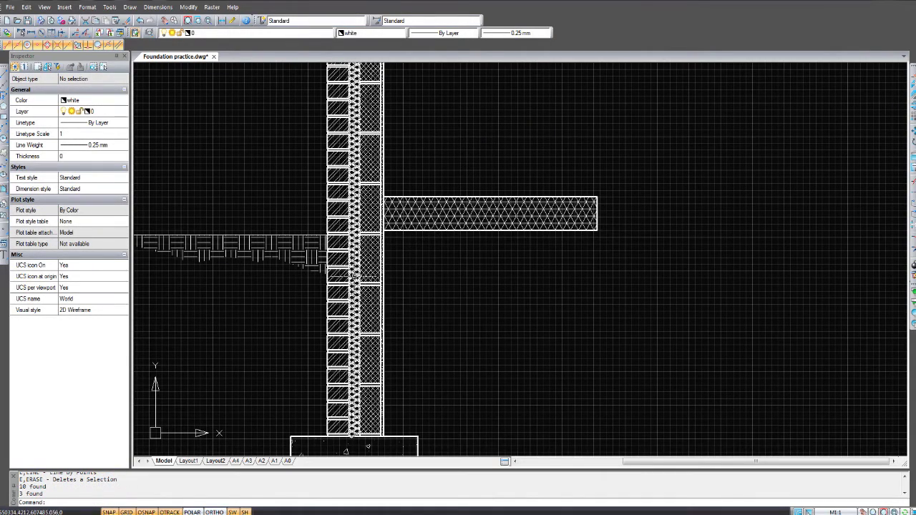
- Turn off the line width display of the foundation section with a drawing regeneration, and turn it back on
scroll(384, 262, "up", 2)
scroll(391, 262, "down", 2)
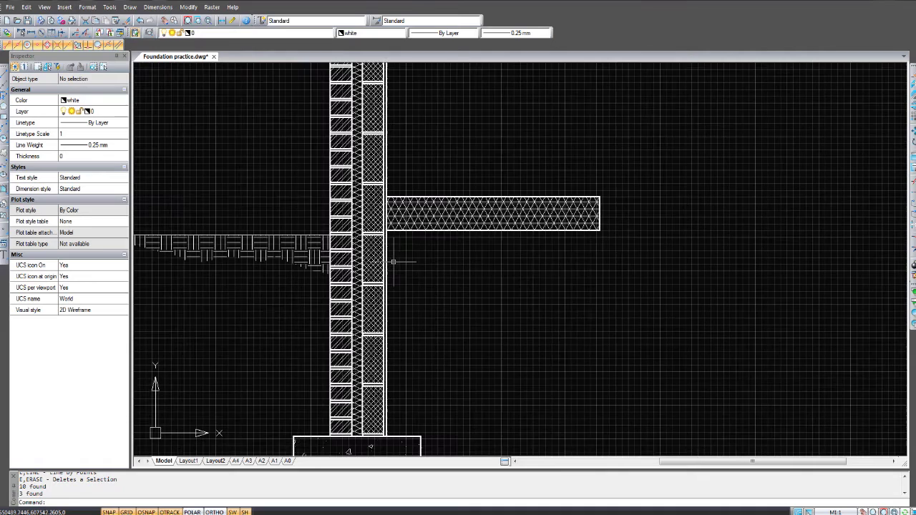
mouse_move(408, 298)
middle_mouse_down()
mouse_move(407, 270)
mouse_move(422, 242)
middle_mouse_up()
middle_click_drag(318, 420, 314, 417)
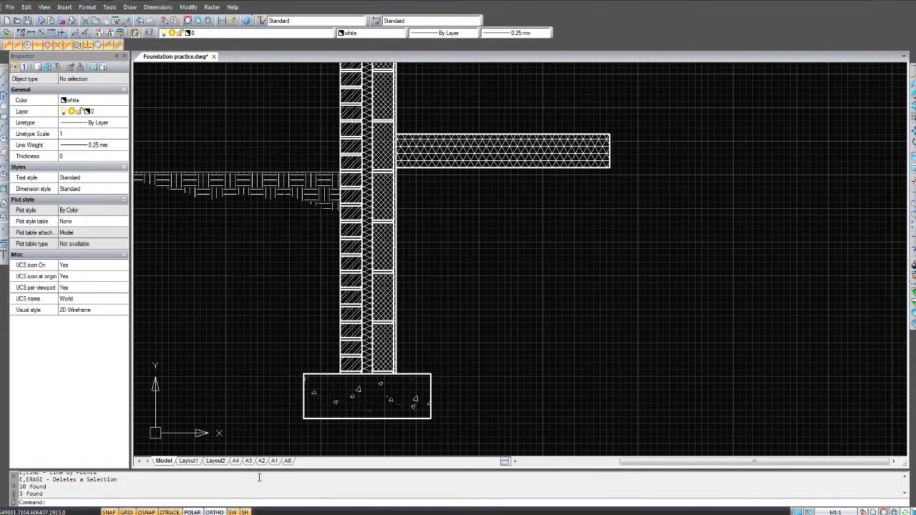
type("regen")
key("Return")
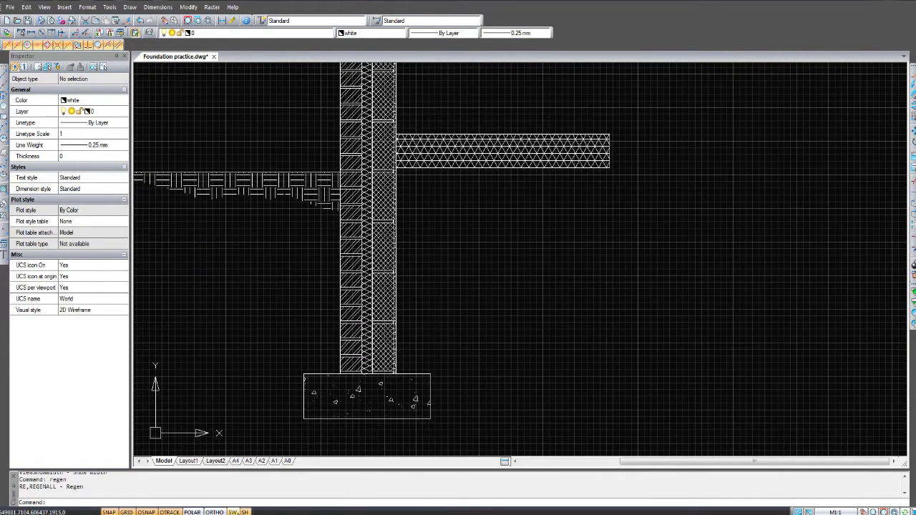
middle_click_drag(313, 348, 333, 431)
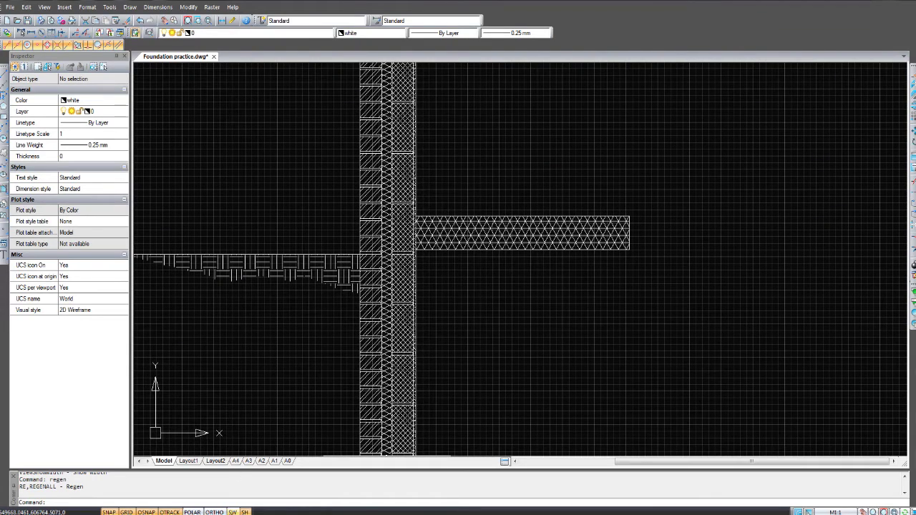
left_click(233, 513)
middle_click_drag(448, 387, 446, 360)
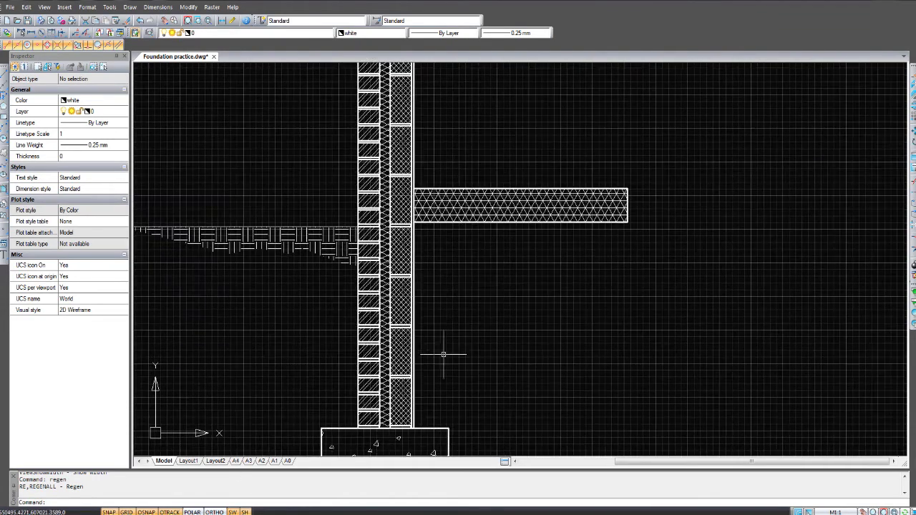
- Turn the hatch display of the foundation section off and back on
left_click(245, 512)
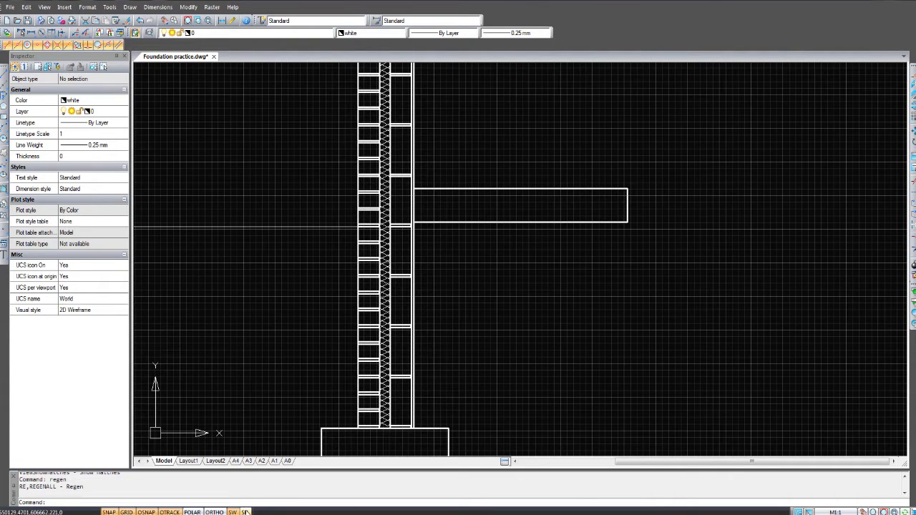
left_click(245, 512)
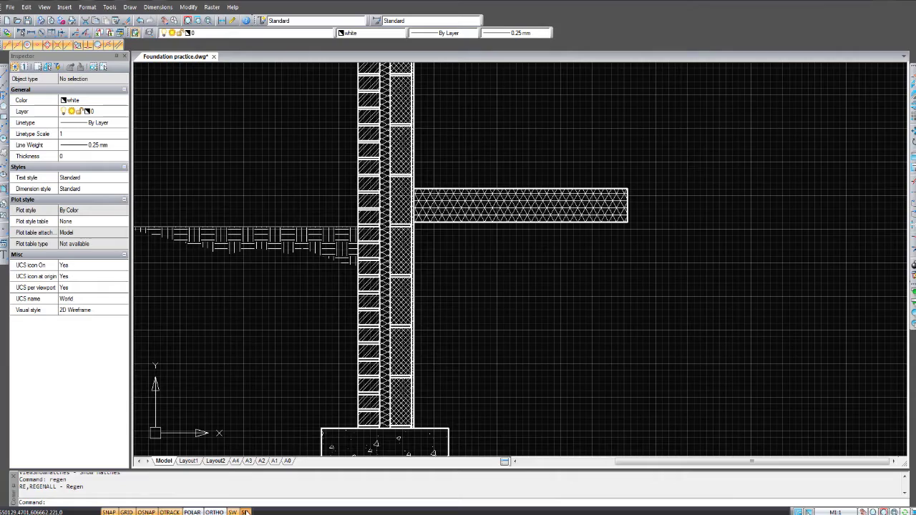
scroll(451, 330, "down", 4)
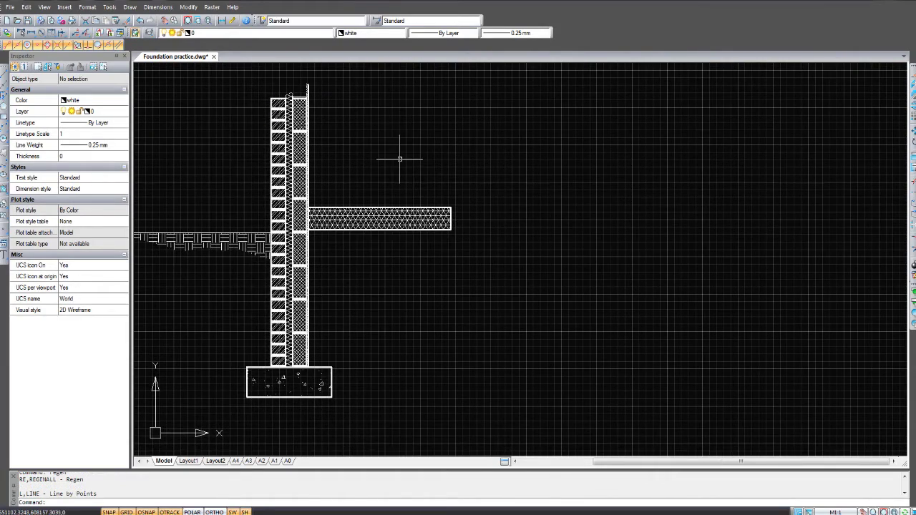
- Set the current drawing properties to colour red, linetype BATTING and line weight 2.11 mm
left_click(399, 36)
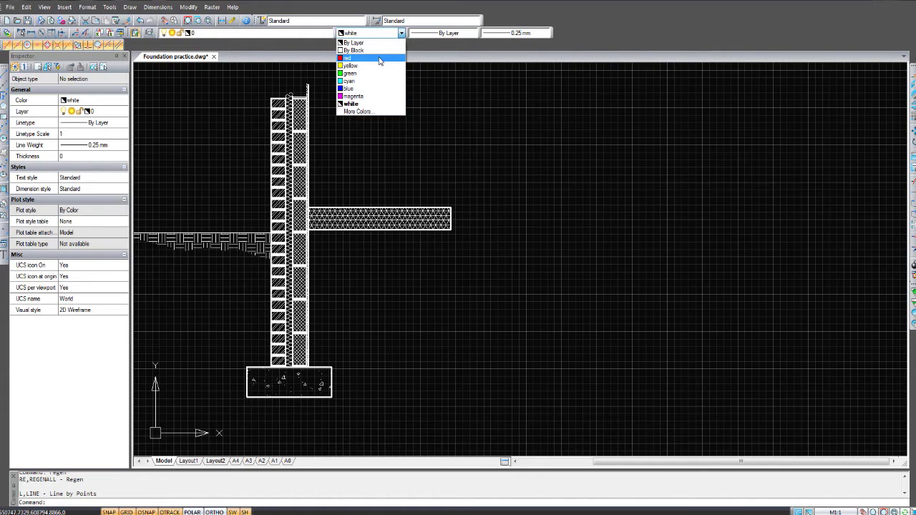
left_click(380, 58)
left_click(469, 34)
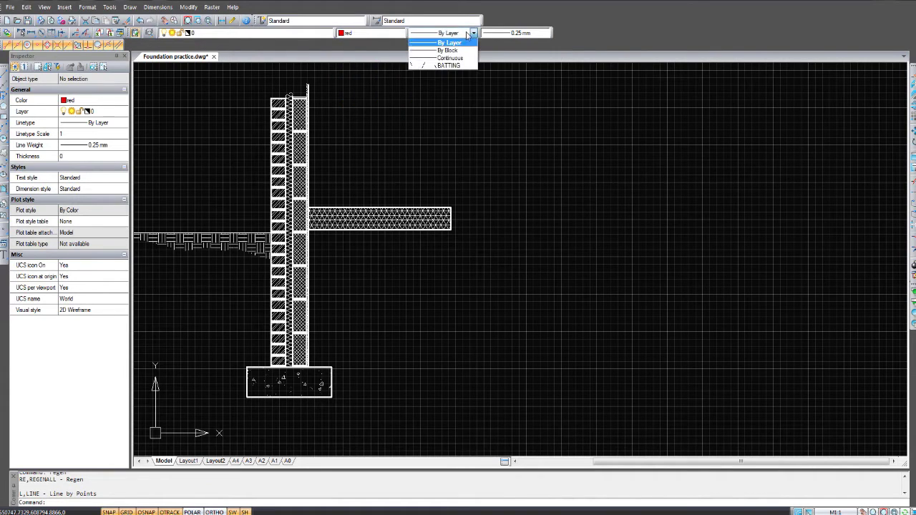
left_click(449, 66)
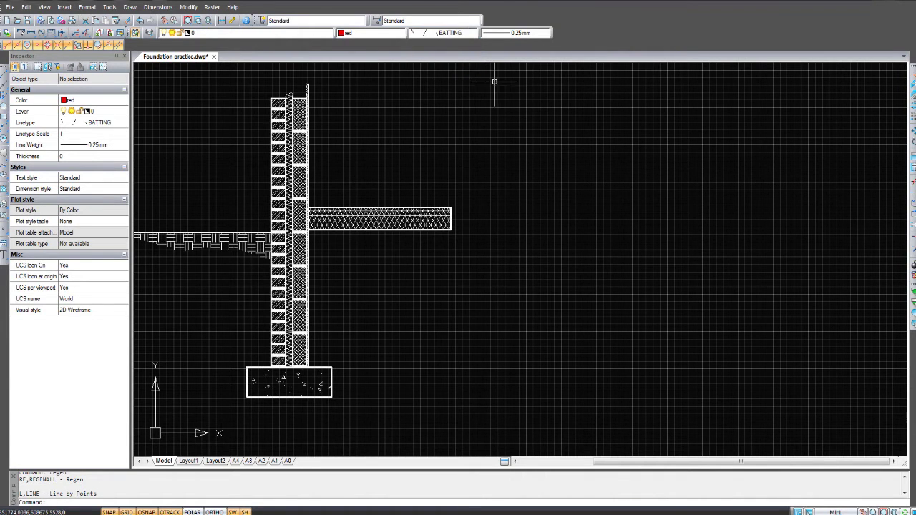
left_click(546, 33)
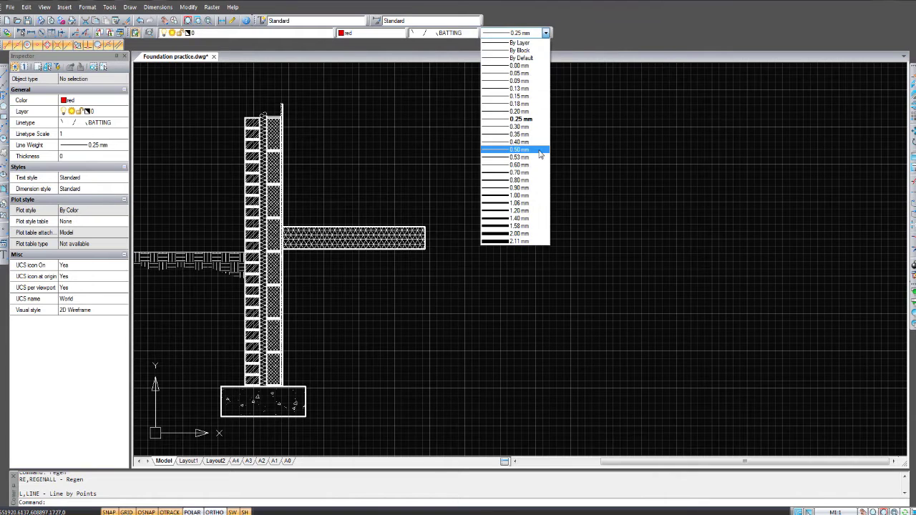
left_click(519, 241)
- Draw a horizontal line about 1640 units long in the empty area below and beyond the floor slab
middle_click_drag(517, 246, 494, 173)
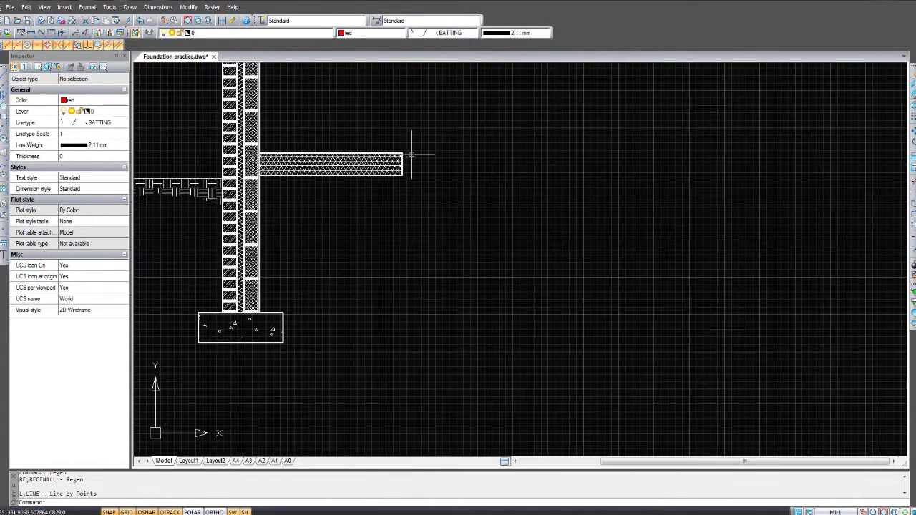
left_click(5, 78)
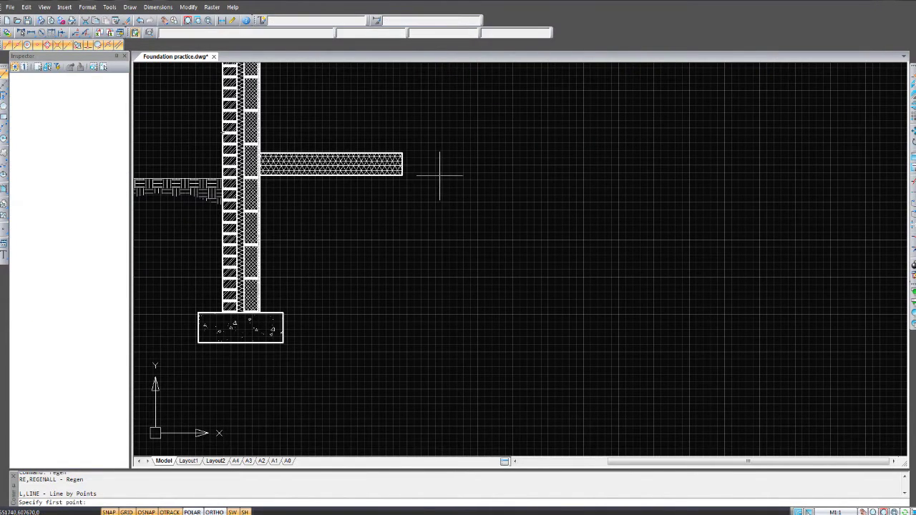
left_click(421, 256)
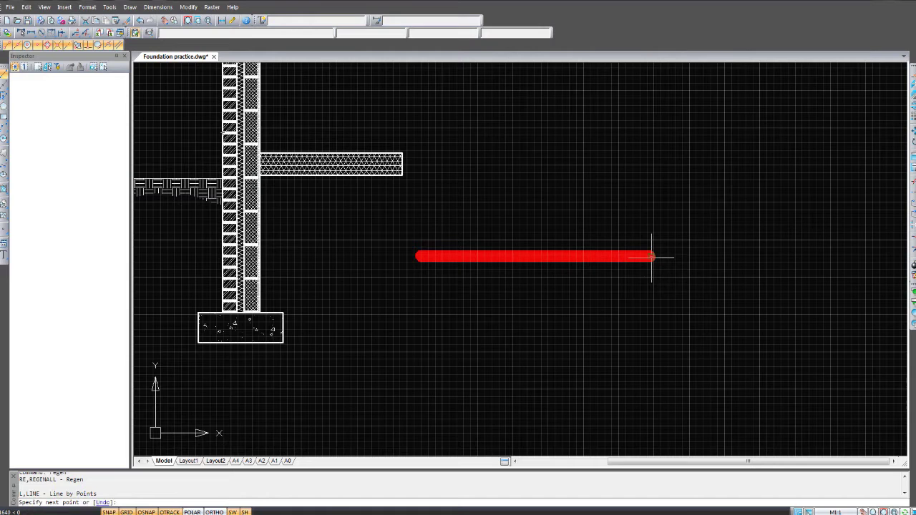
left_click(651, 256)
key("Return")
- Examine the batting pattern and thickness of the red line at close range and against the whole section
scroll(430, 255, "up", 4)
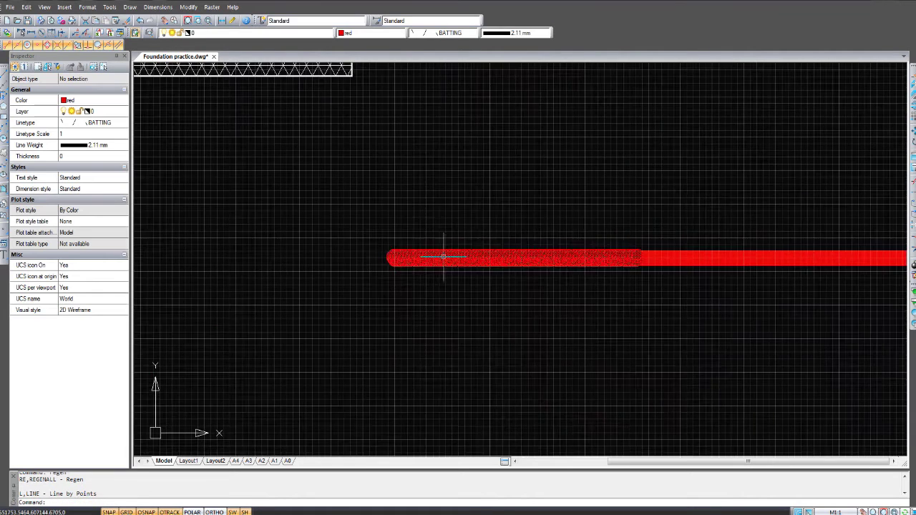
scroll(415, 249, "up", 5)
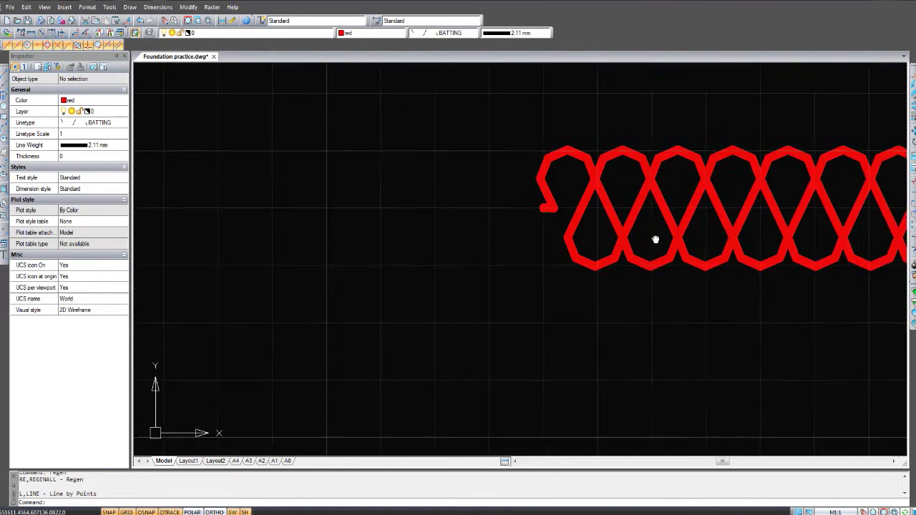
scroll(490, 255, "up", 2)
scroll(474, 247, "down", 4)
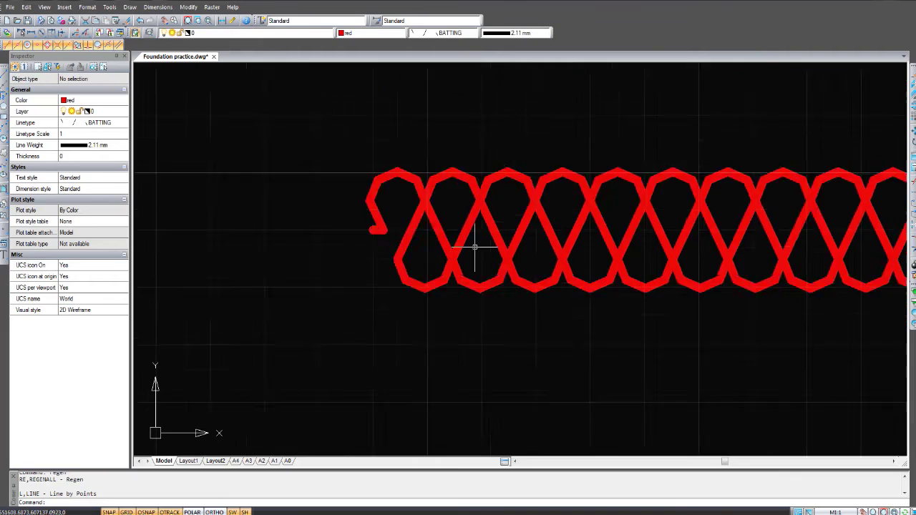
scroll(470, 245, "up", 6)
scroll(491, 254, "down", 6)
scroll(385, 215, "up", 3)
scroll(385, 215, "down", 7)
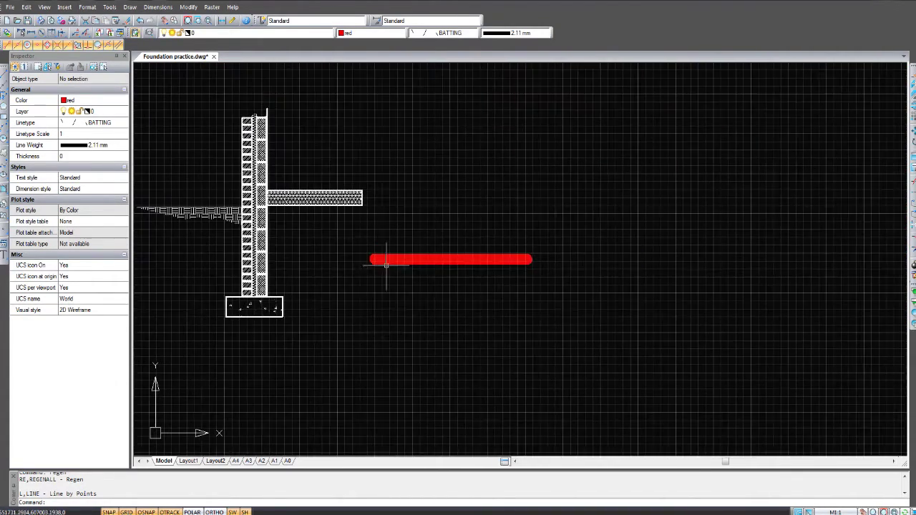
scroll(379, 254, "up", 3)
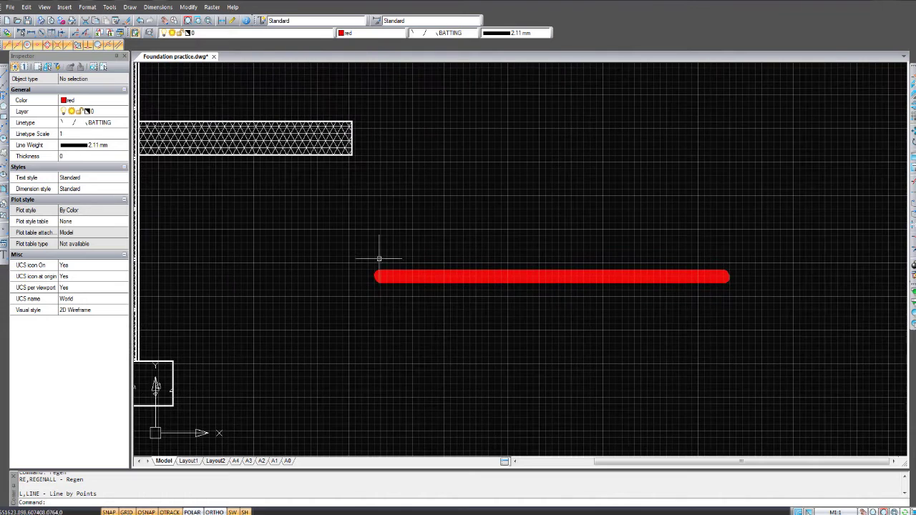
- Review the linetypes available in the drawing, keeping BATTING as the current one
left_click(470, 33)
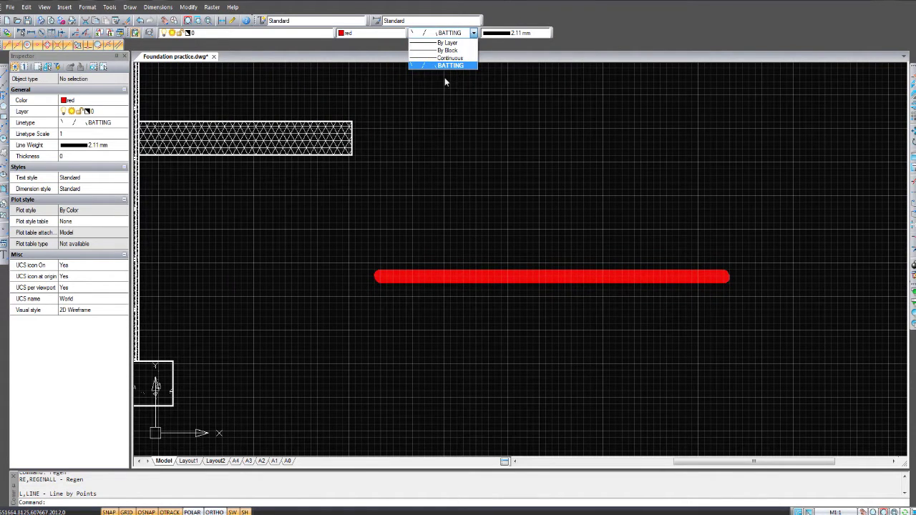
left_click(442, 99)
middle_click_drag(446, 109, 448, 115)
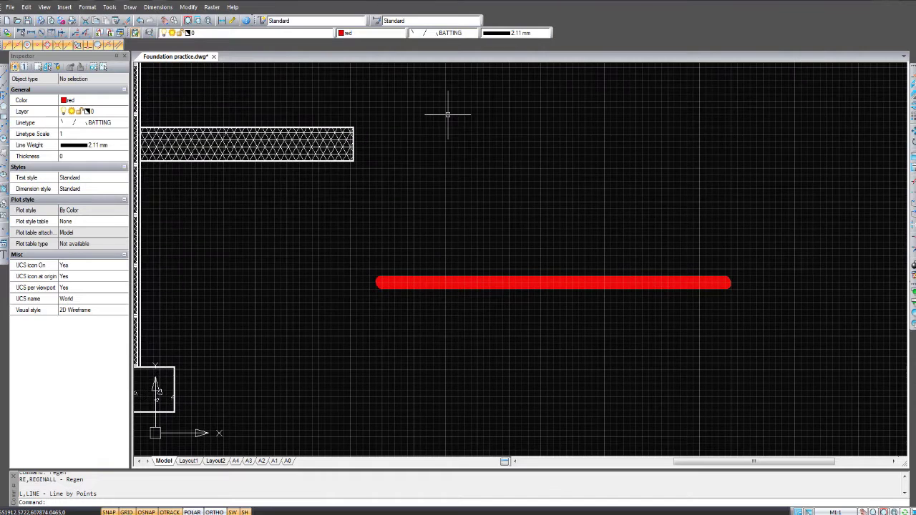
- Open the Linetype Manager and choose the ncad-iso linetype file as the source for importing linetypes
type("line")
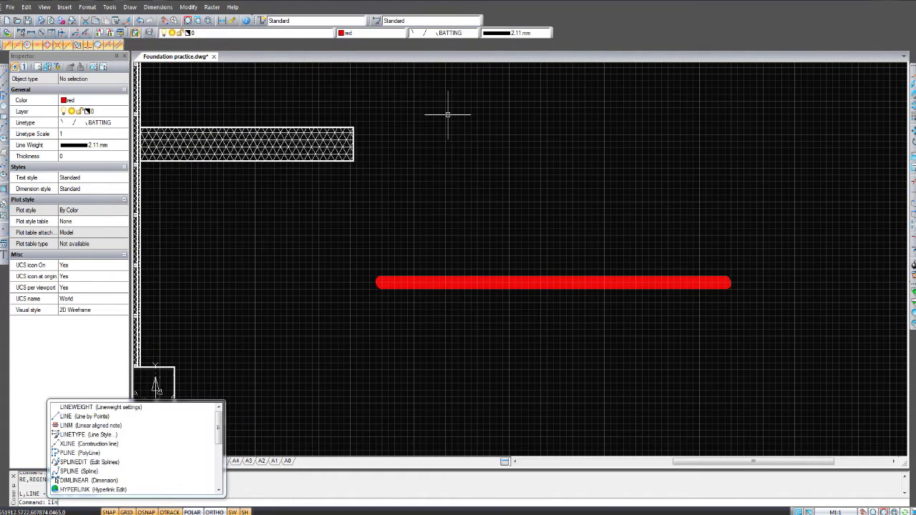
key("Down")
key("Down")
key("Down")
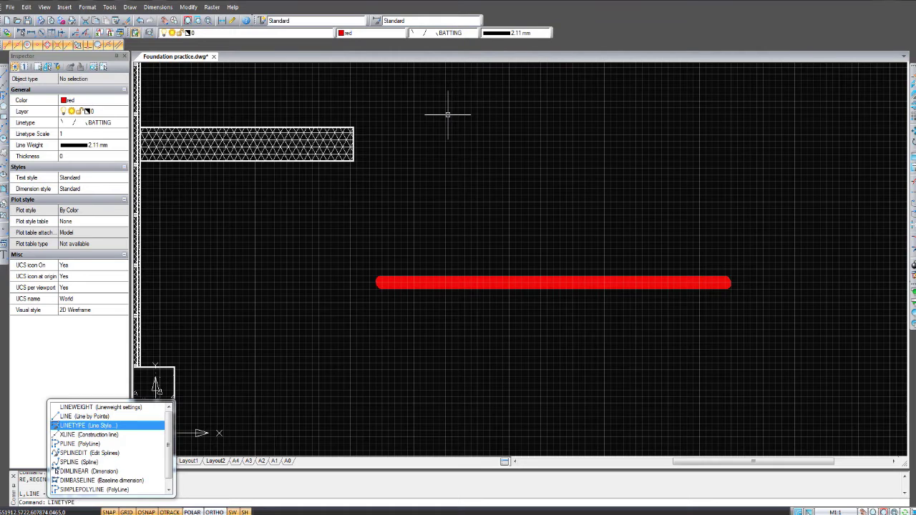
key("Return")
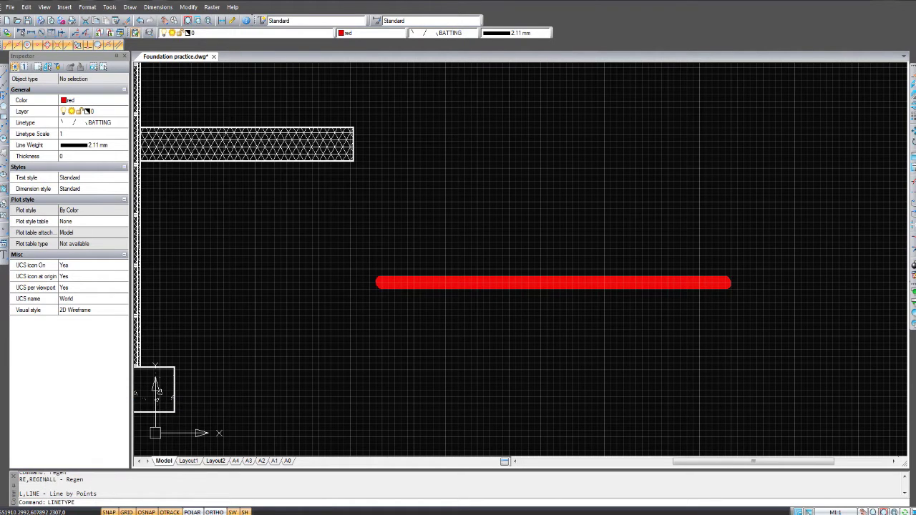
left_click(87, 7)
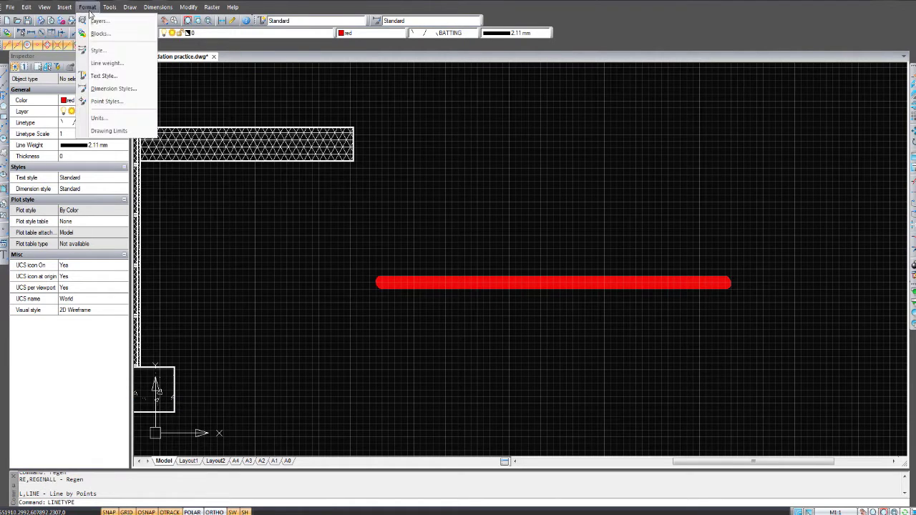
left_click(120, 52)
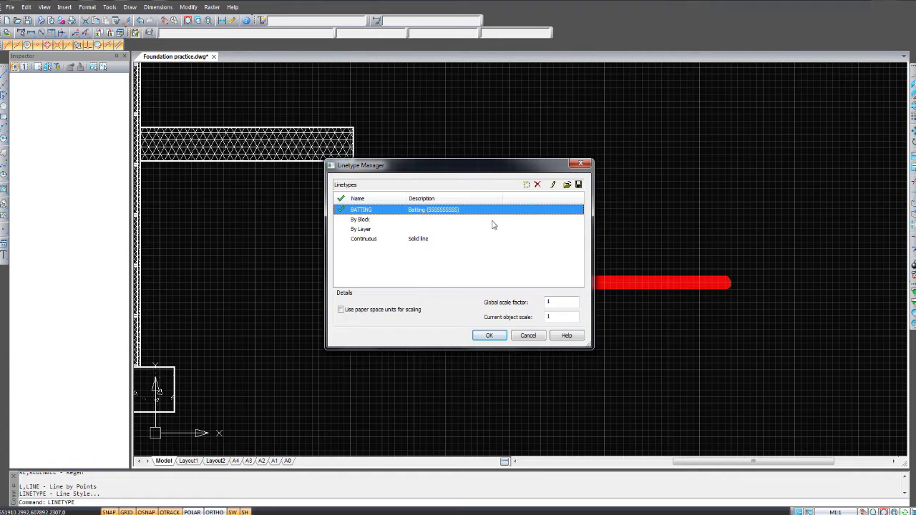
left_click(569, 186)
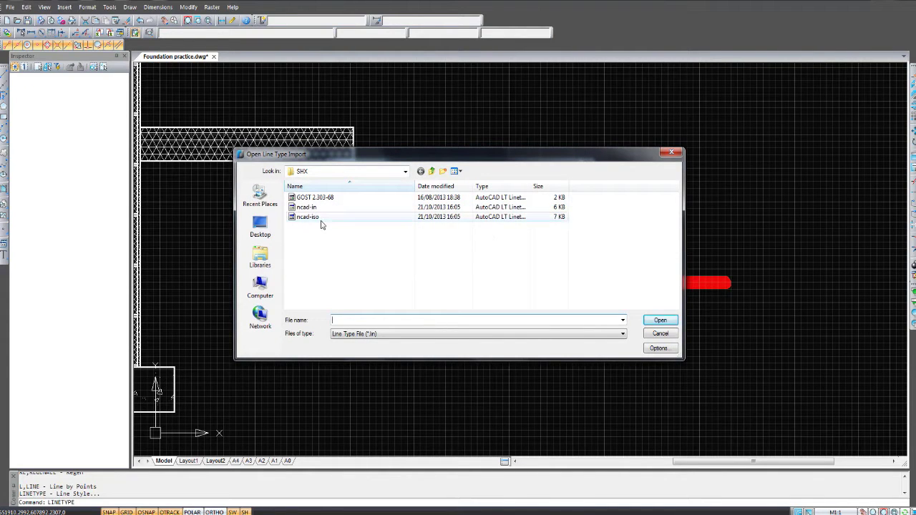
left_click(322, 217)
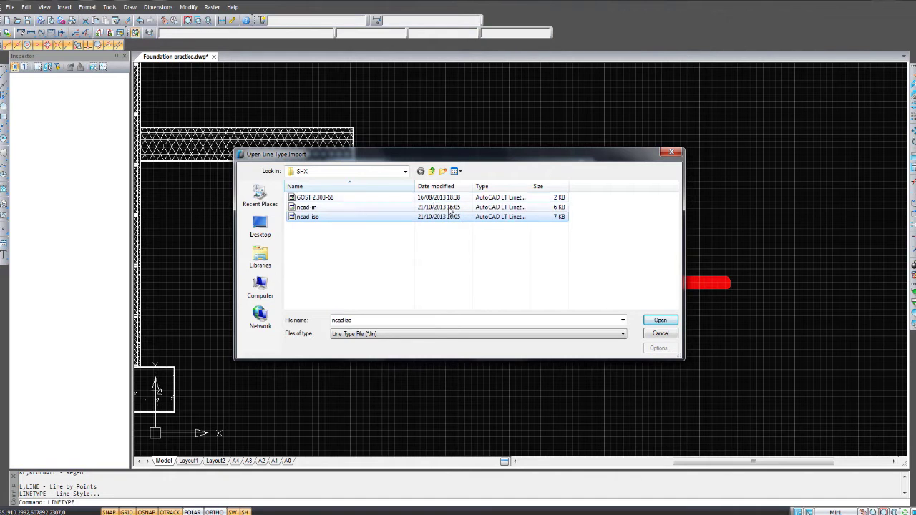
left_click(650, 322)
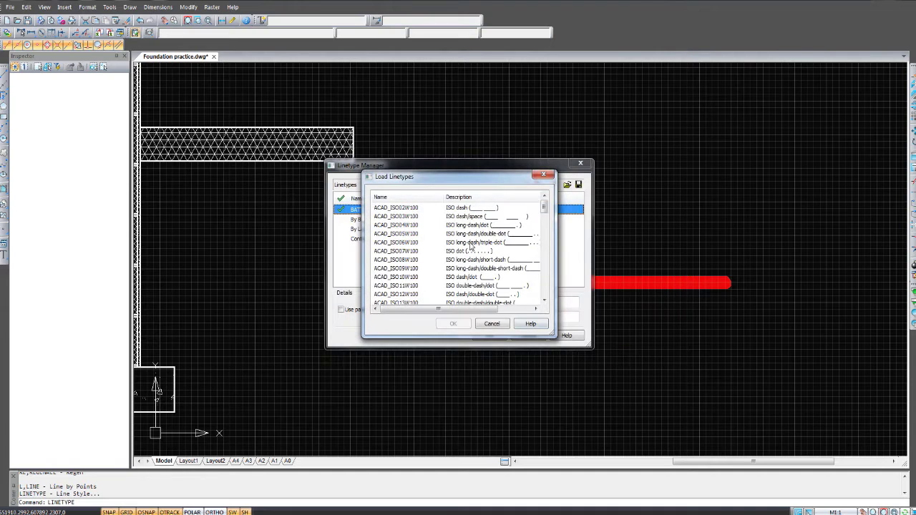
- Load the GAS_LINE linetype into the drawing and accept the linetype list
left_click_drag(543, 207, 501, 253)
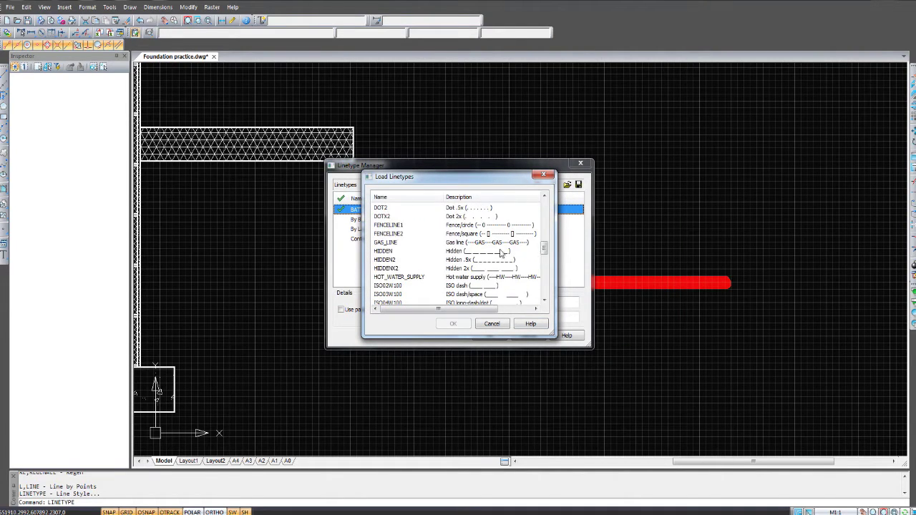
left_click(387, 243)
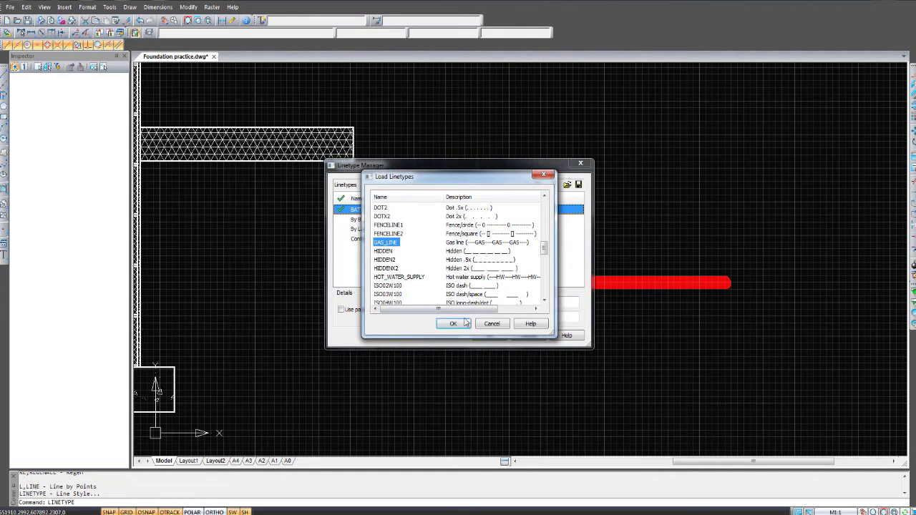
left_click(466, 326)
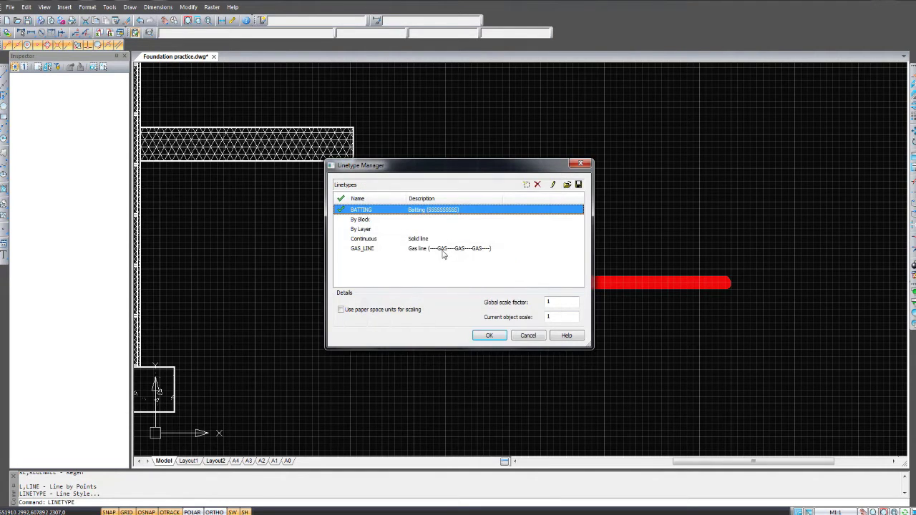
left_click(490, 335)
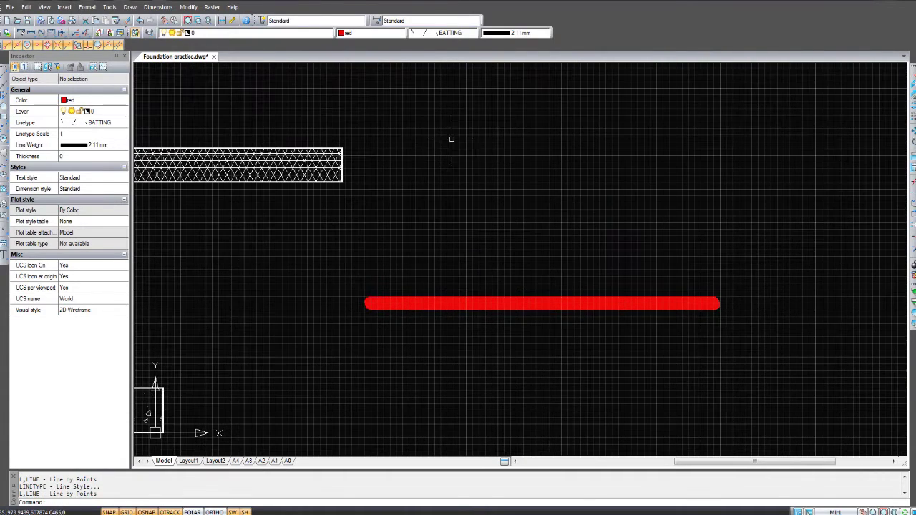
scroll(447, 142, "up", 2)
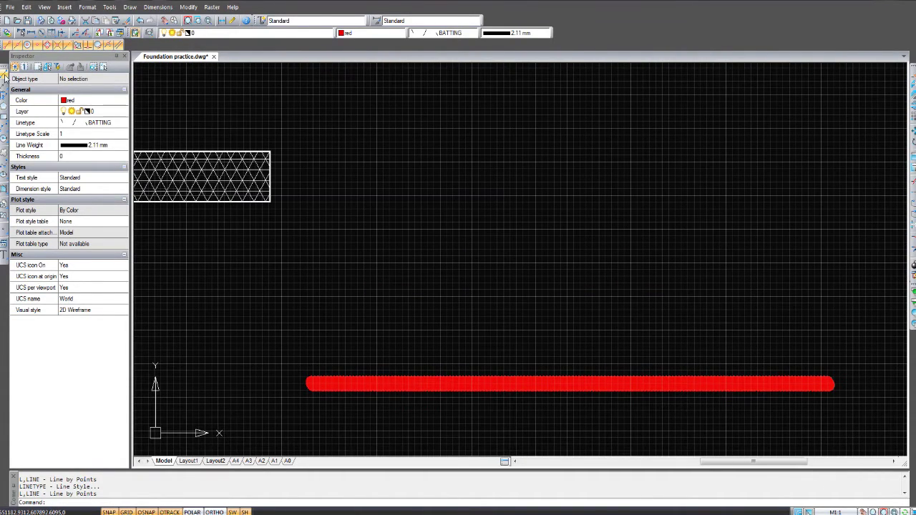
left_click(5, 79)
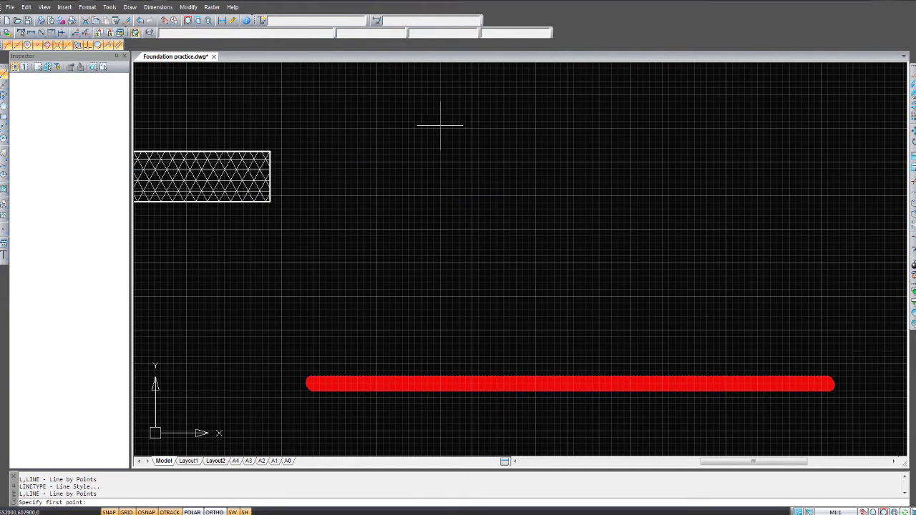
middle_click_drag(440, 130, 438, 128)
key("Escape")
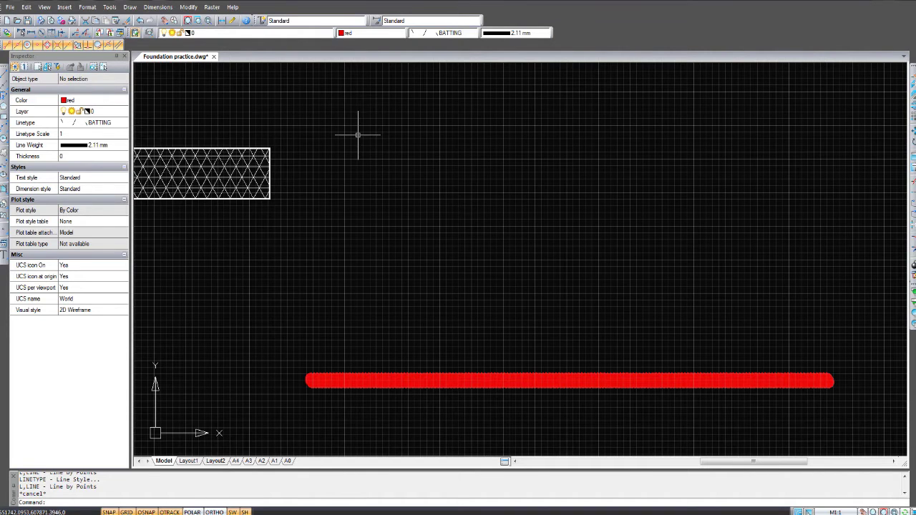
left_click(5, 79)
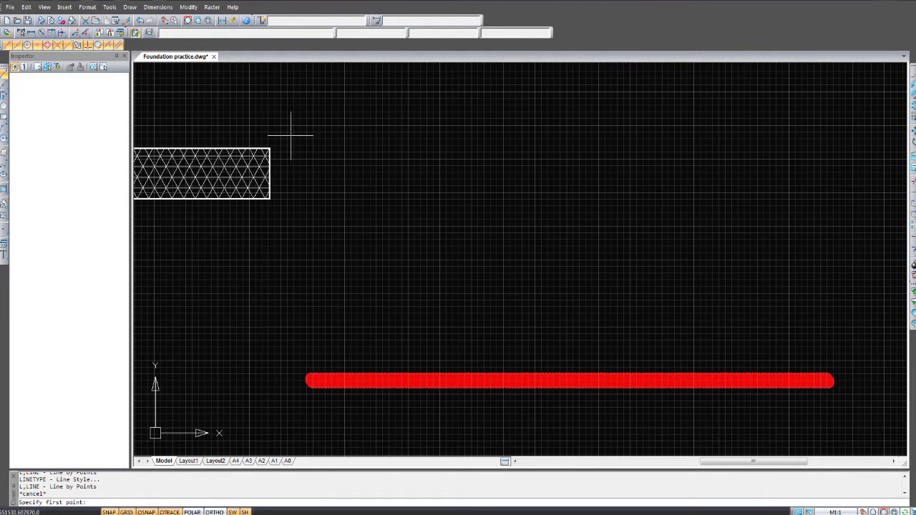
key("Escape")
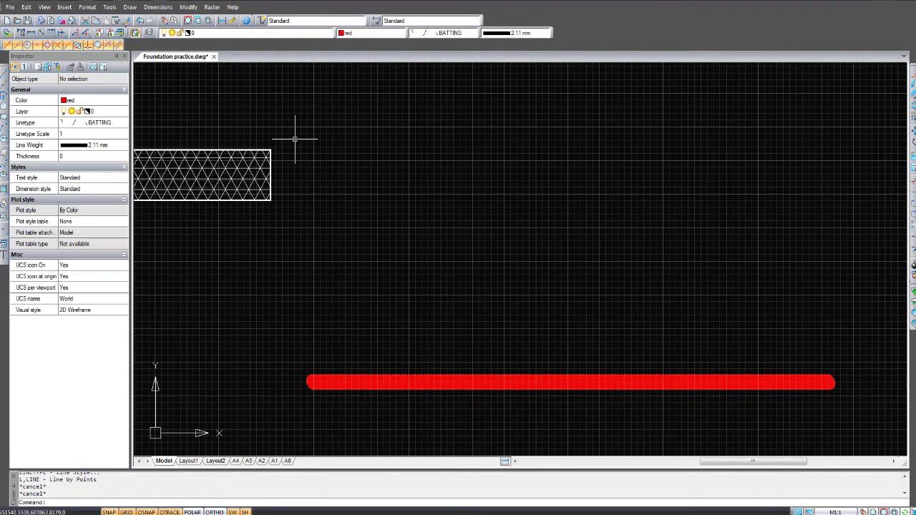
- Set the current drawing properties to colour cyan, linetype GAS_LINE and line weight 0.50 mm
left_click(402, 33)
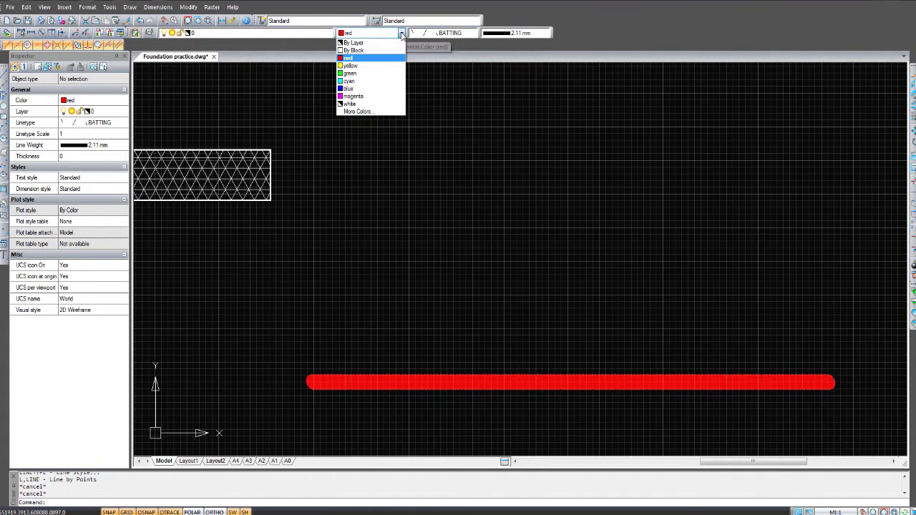
left_click(379, 82)
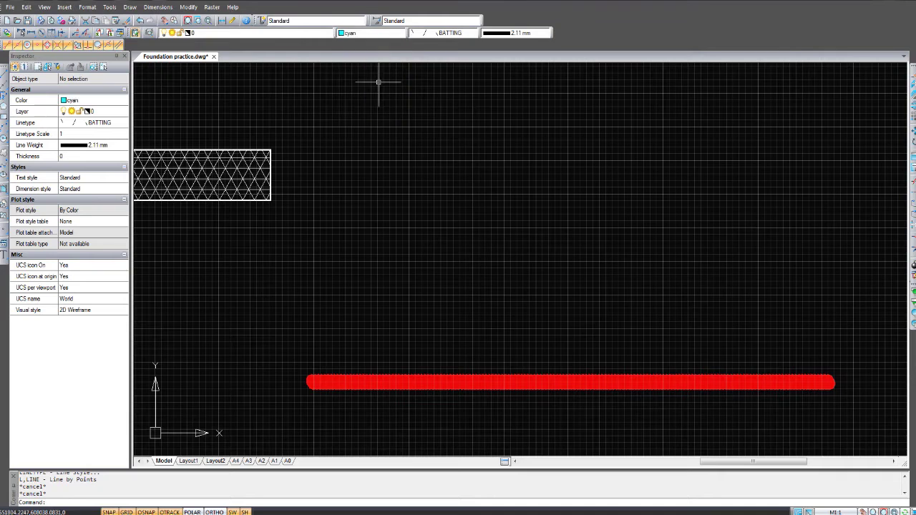
left_click(474, 34)
left_click(440, 75)
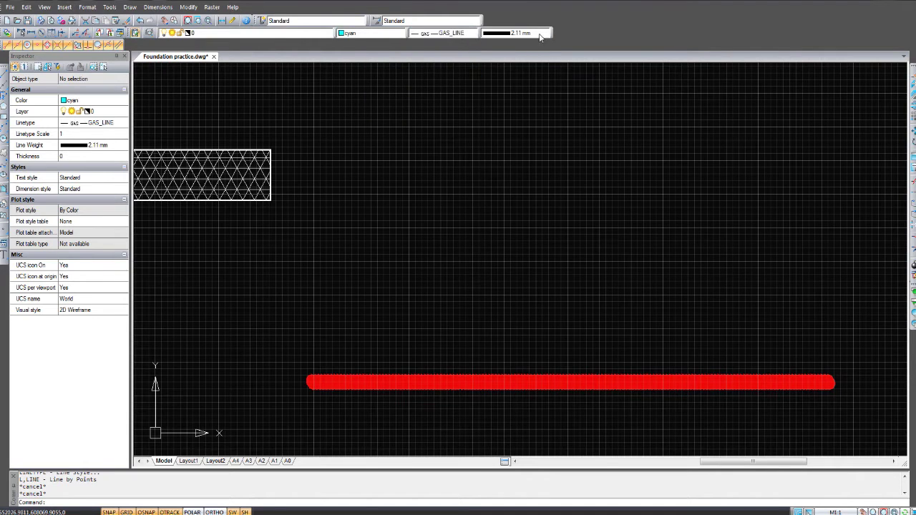
left_click(545, 33)
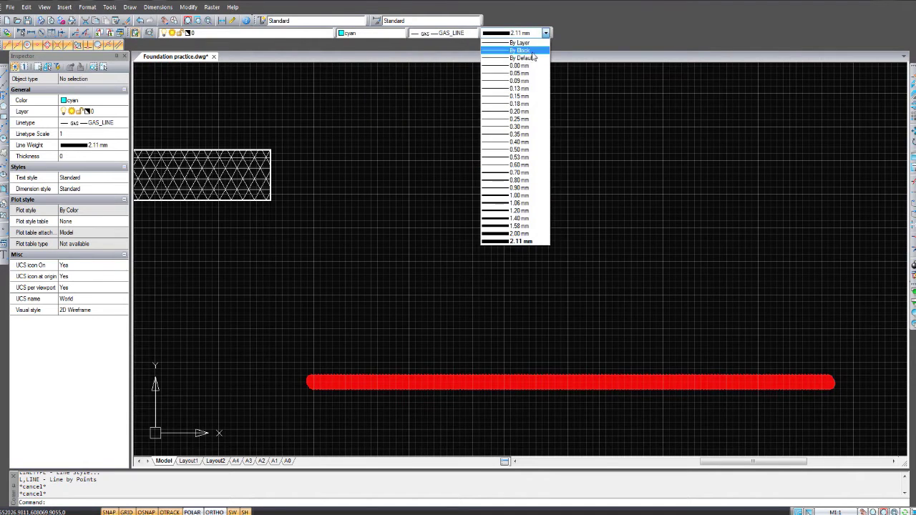
left_click(528, 150)
- Draw a horizontal gas line a short distance above the thick red line, roughly two thirds of its length, and check its pattern
middle_click_drag(468, 179, 454, 180)
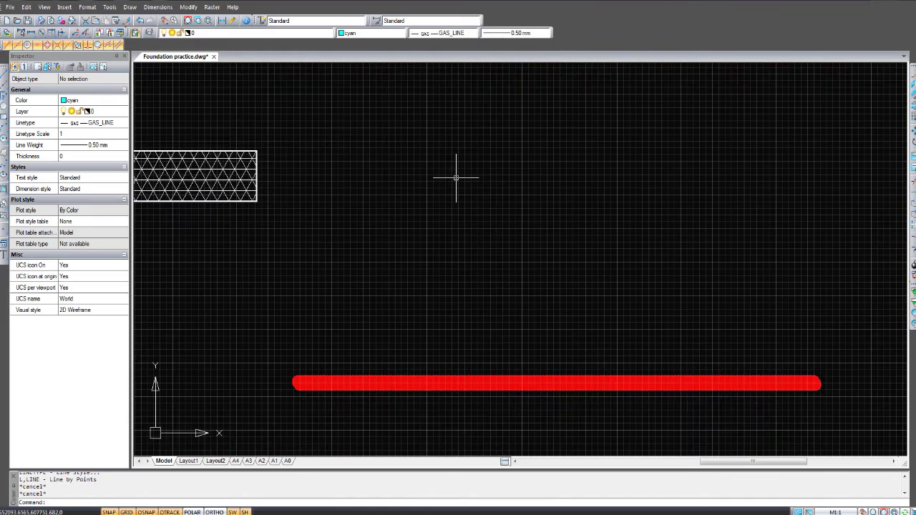
left_click(4, 72)
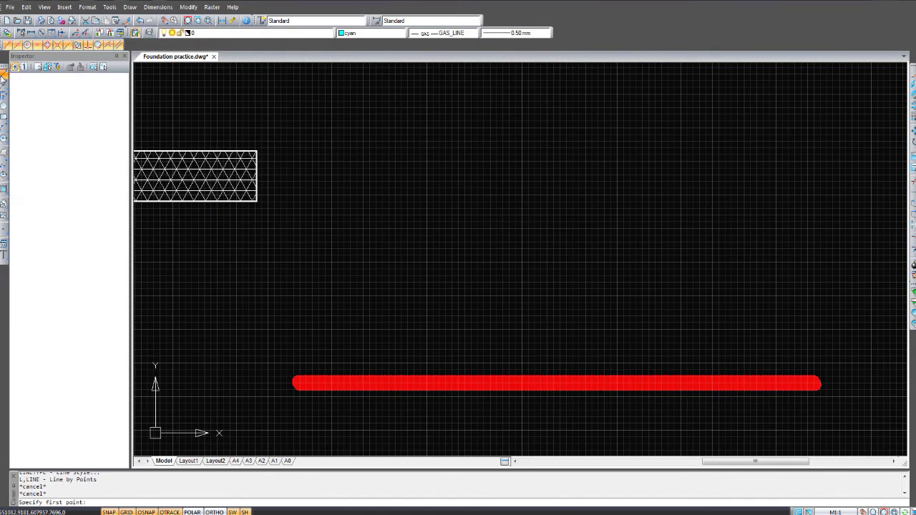
left_click(290, 310)
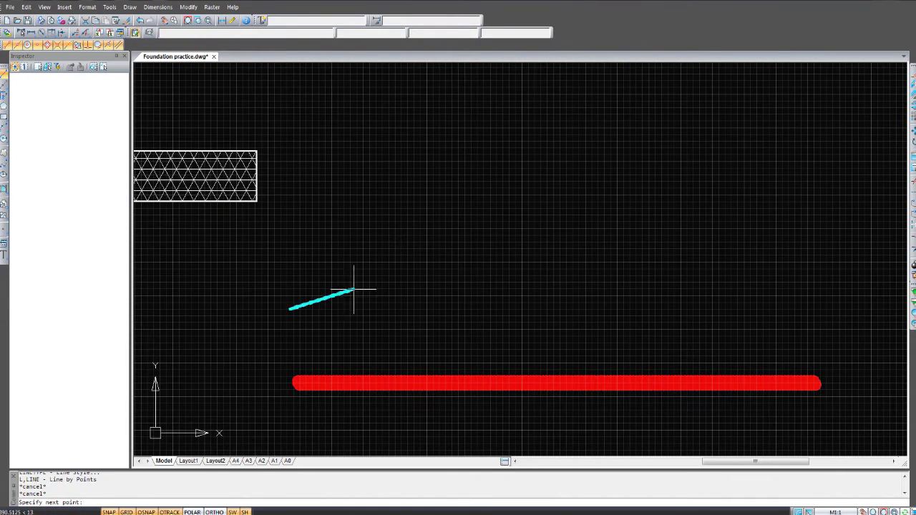
left_click(665, 310)
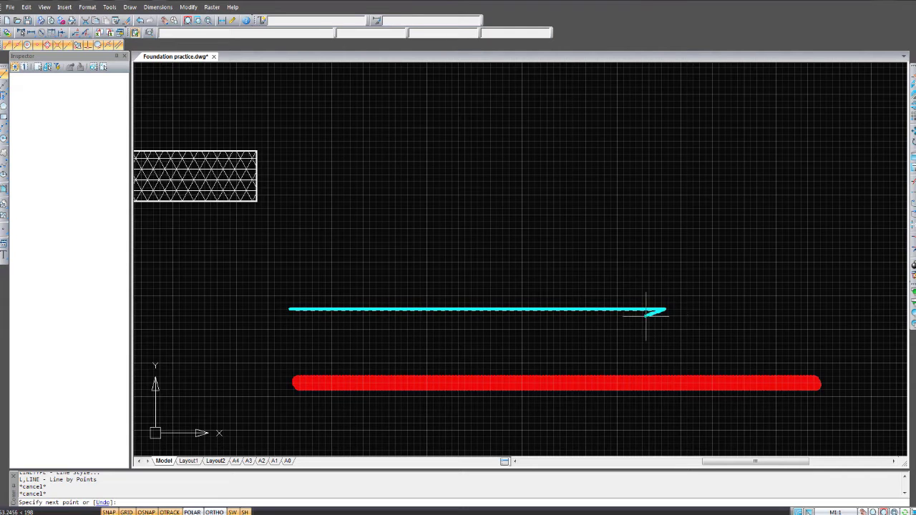
key("Return")
scroll(337, 287, "up", 5)
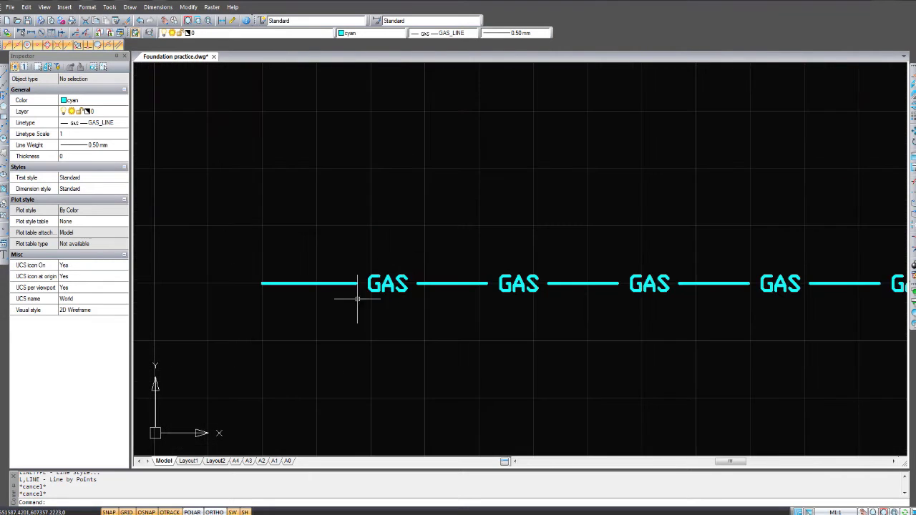
scroll(344, 302, "up", 2)
scroll(350, 305, "down", 4)
scroll(392, 316, "down", 2)
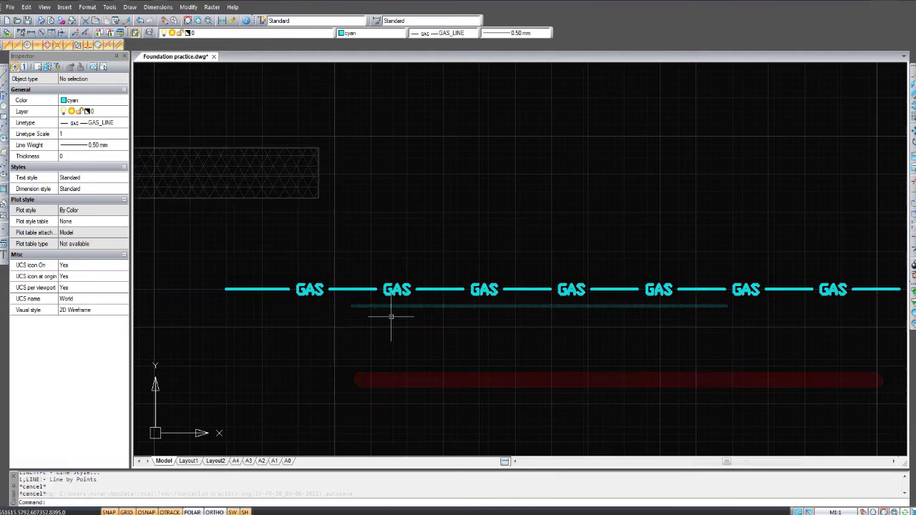
- Draw a shorter horizontal cyan gas line above the first one with the line weight set to 0.20 mm, and check its pattern
left_click(530, 35)
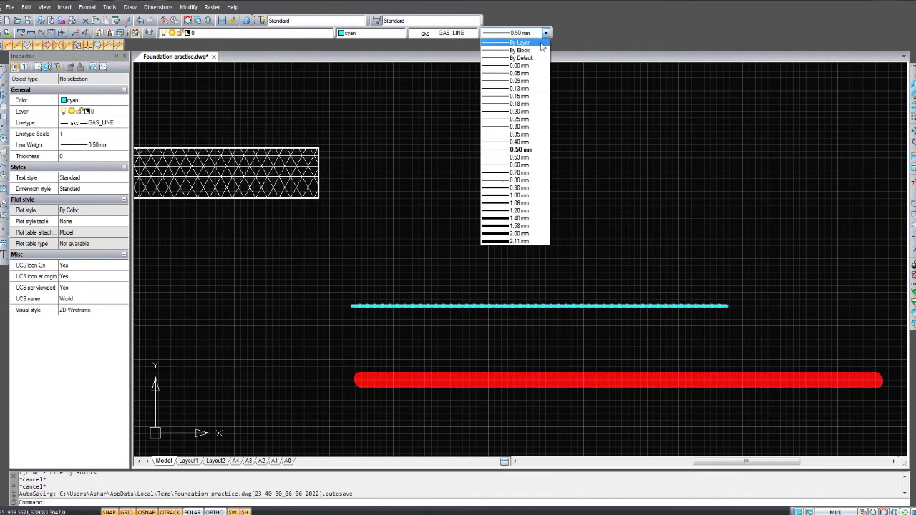
left_click(530, 110)
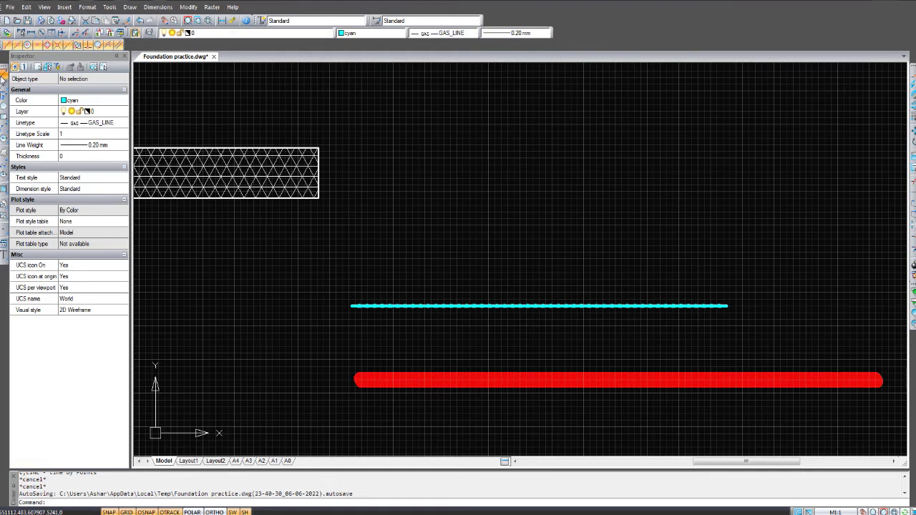
left_click(3, 75)
left_click(398, 265)
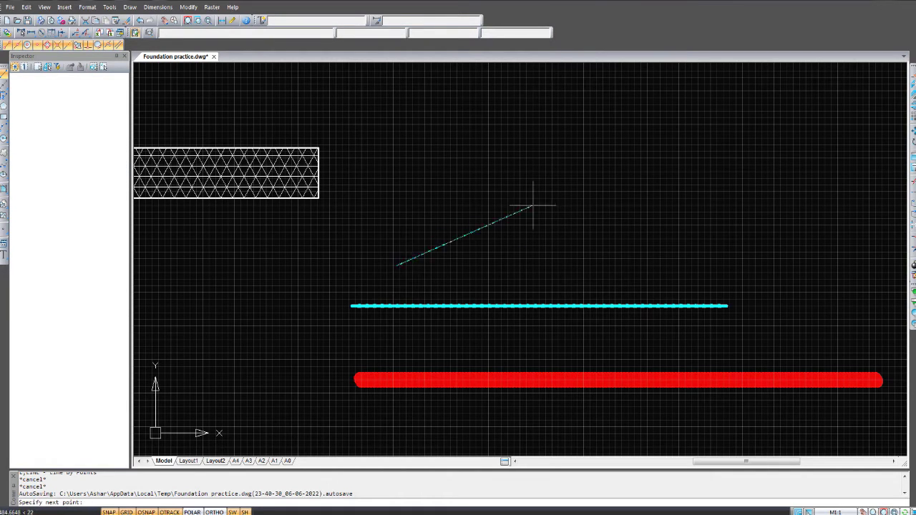
left_click(640, 247)
key("Return")
scroll(388, 266, "up", 4)
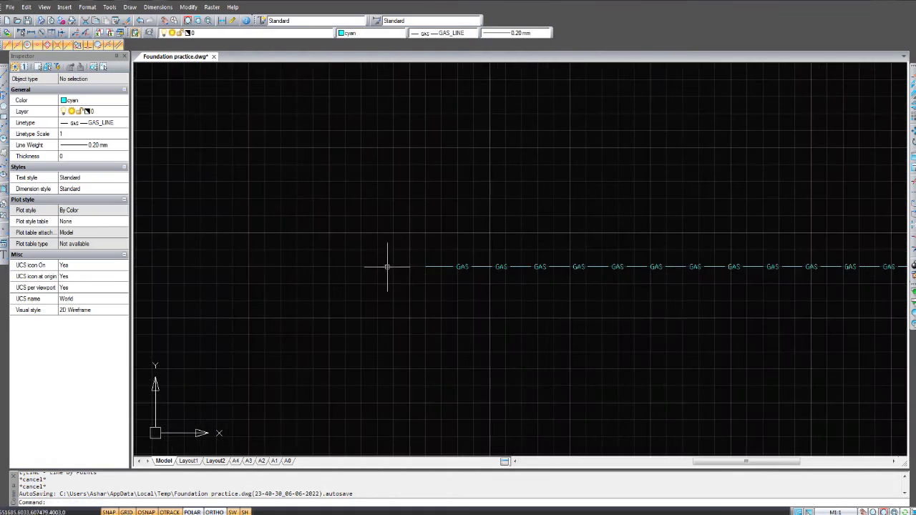
scroll(515, 265, "up", 3)
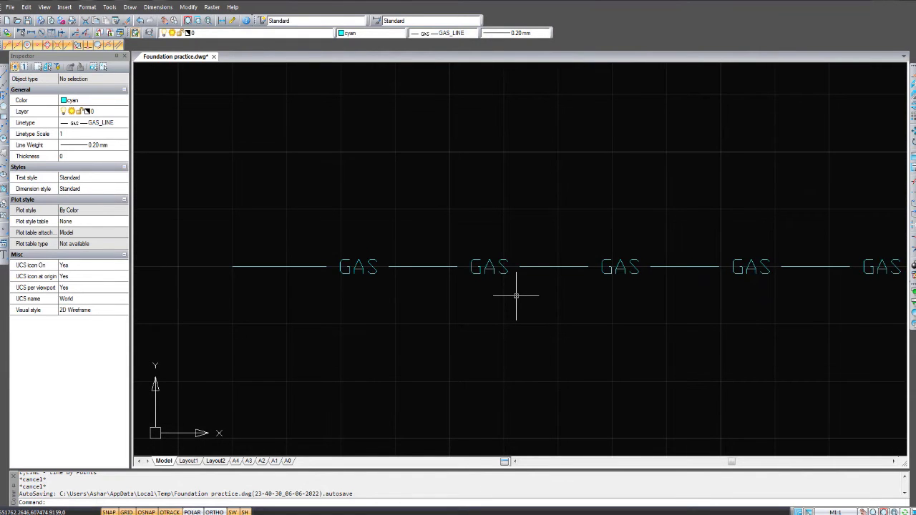
scroll(515, 295, "down", 5)
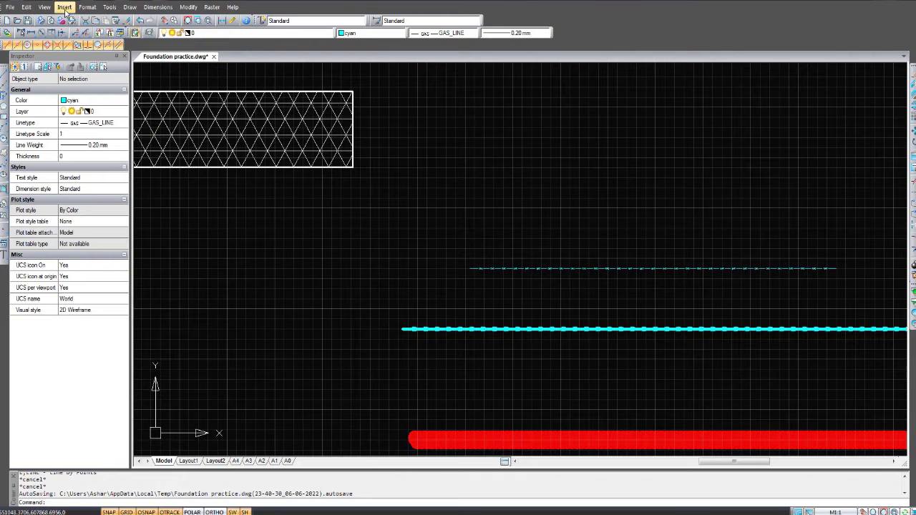
- Load the HIDDEN linetype from the ncad-iso linetype file and accept the linetype list
left_click(64, 7)
left_click(93, 49)
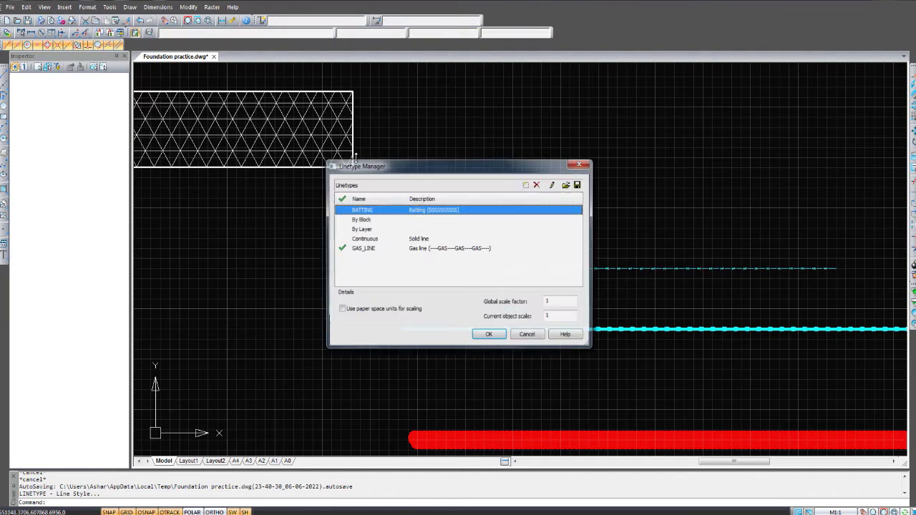
left_click(571, 186)
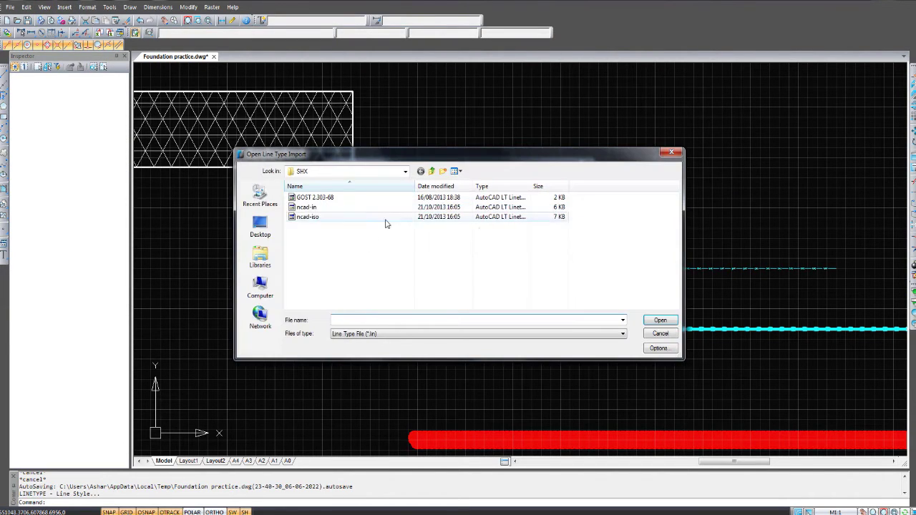
left_click(394, 217)
left_click(660, 320)
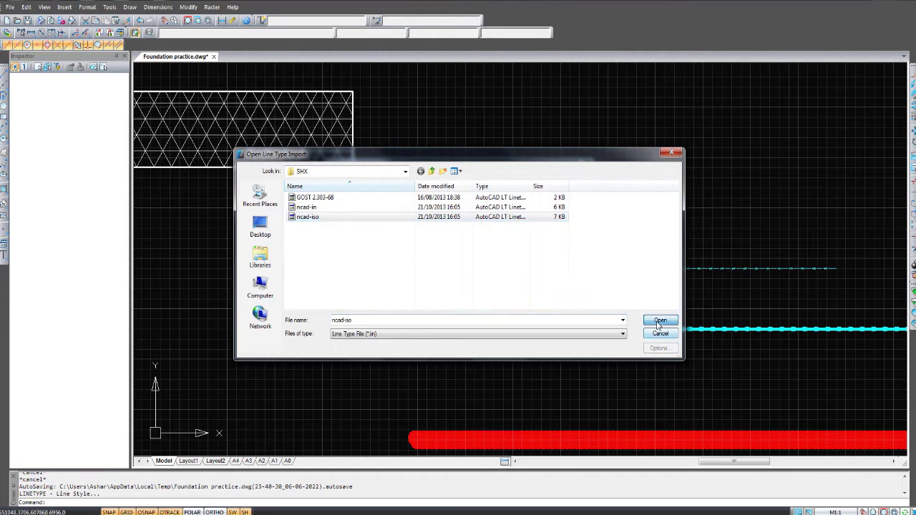
scroll(494, 272, "down", 10)
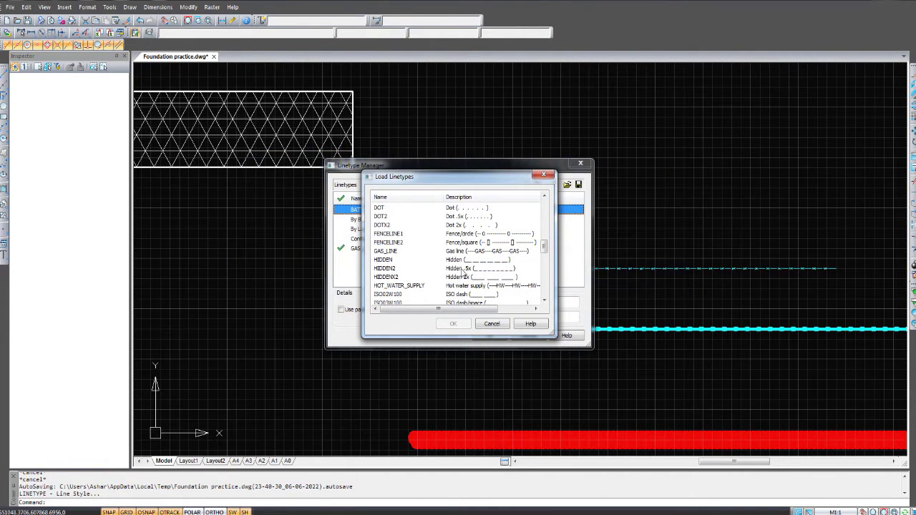
left_click(386, 260)
left_click(453, 324)
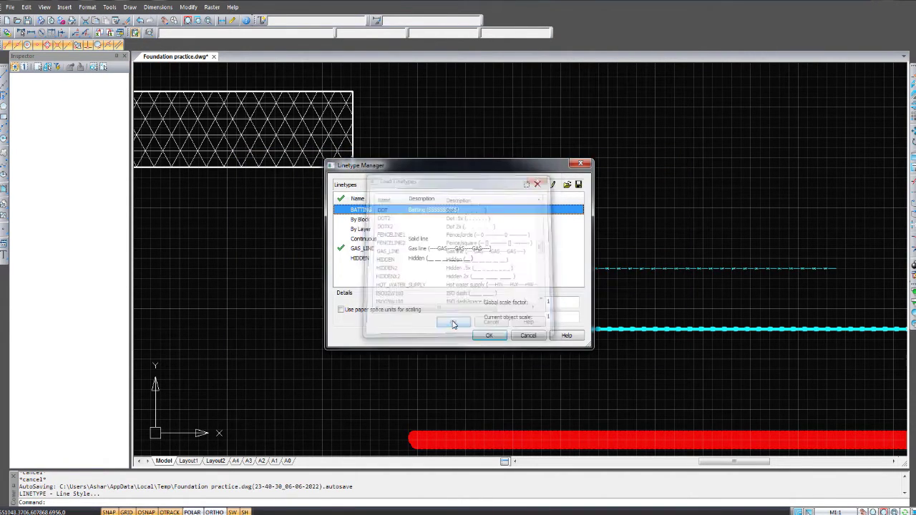
left_click(489, 336)
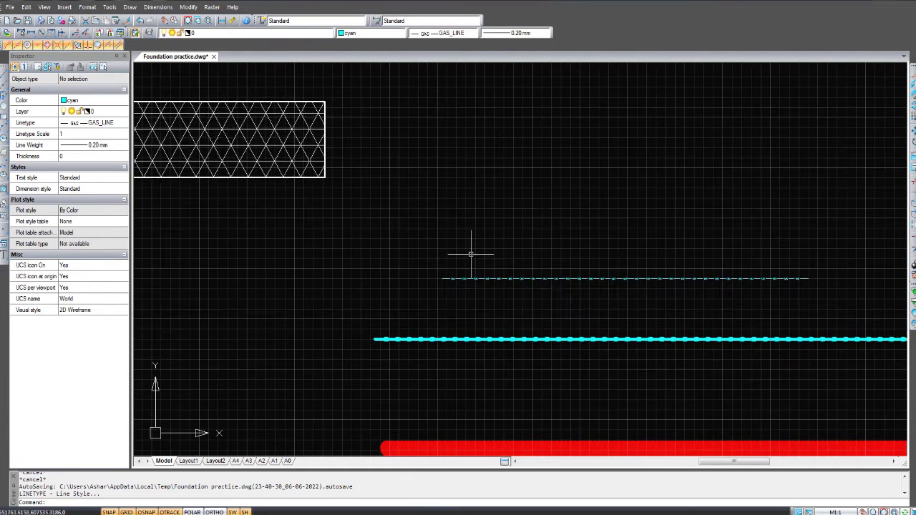
- Make HIDDEN the current linetype, draw a horizontal line just above the thin gas line, and check its dash pattern
left_click(474, 33)
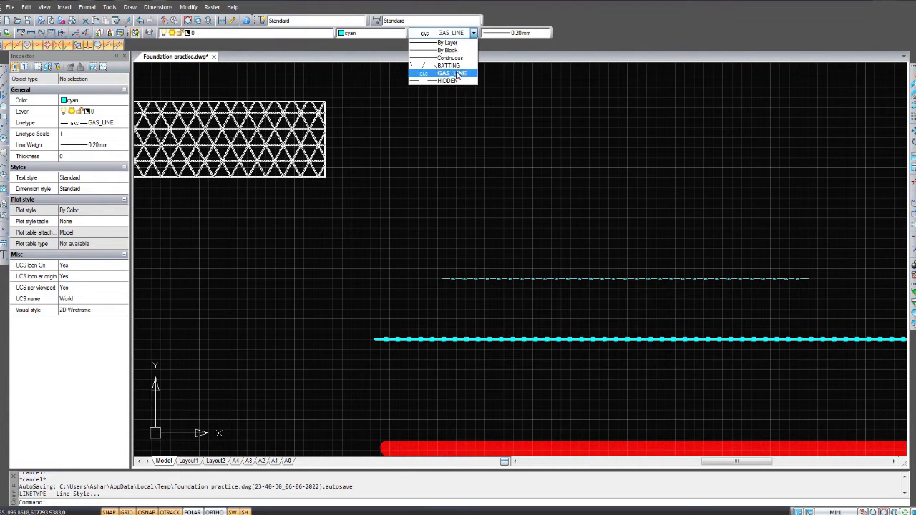
left_click(450, 81)
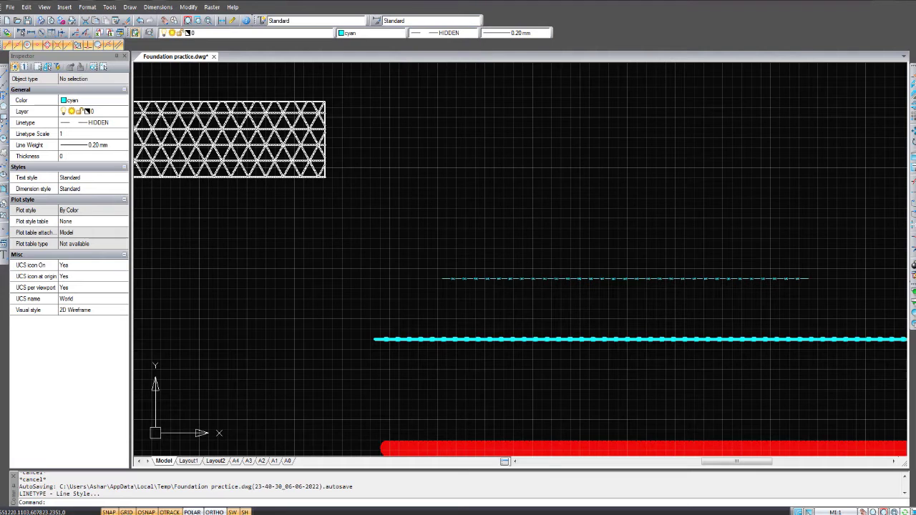
left_click(4, 84)
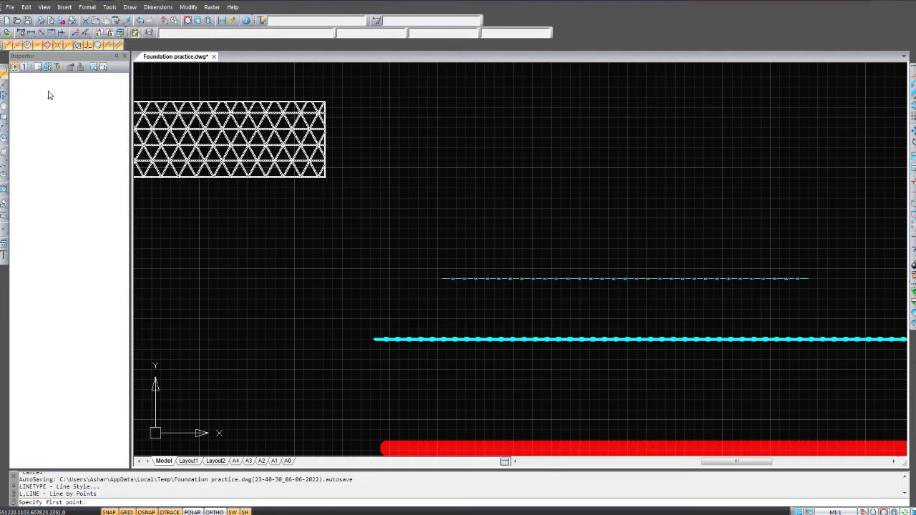
left_click(408, 227)
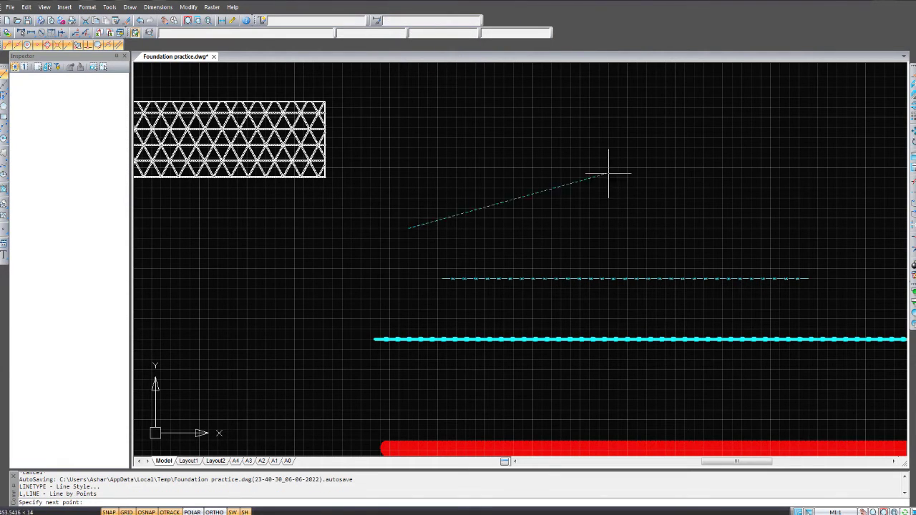
left_click(713, 228)
key("Return")
scroll(405, 229, "up", 5)
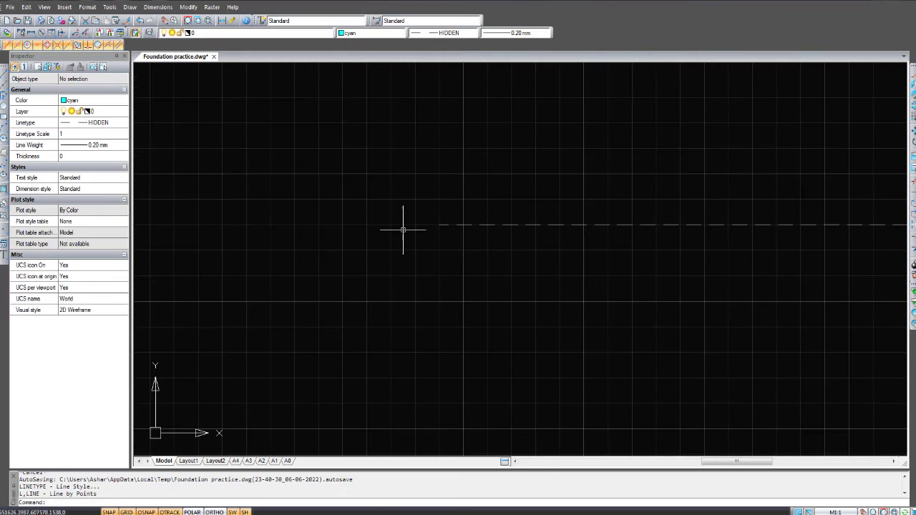
scroll(498, 252, "down", 8)
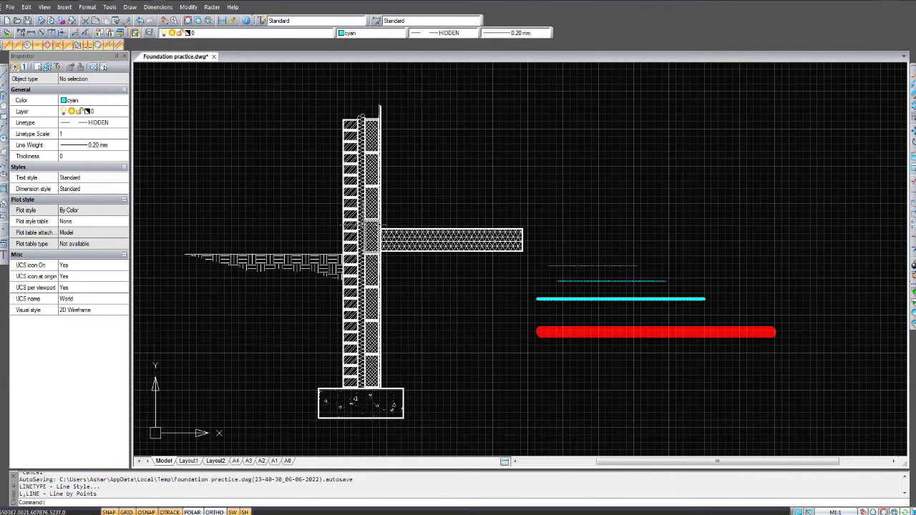
scroll(404, 217, "up", 4)
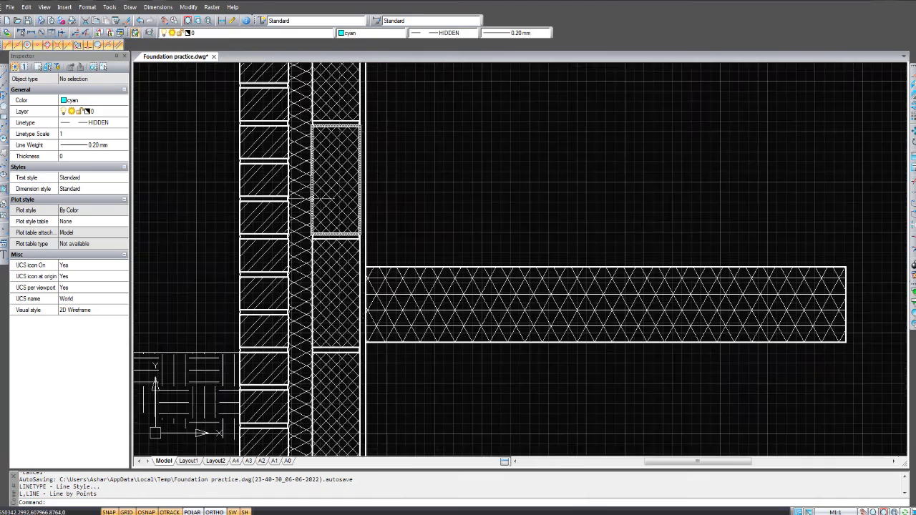
scroll(320, 206, "down", 4)
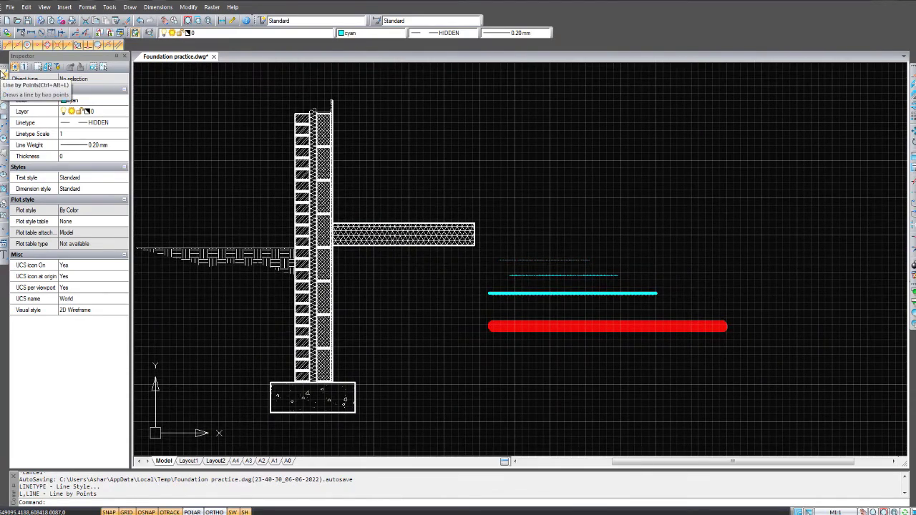
left_click(4, 71)
scroll(465, 161, "up", 3)
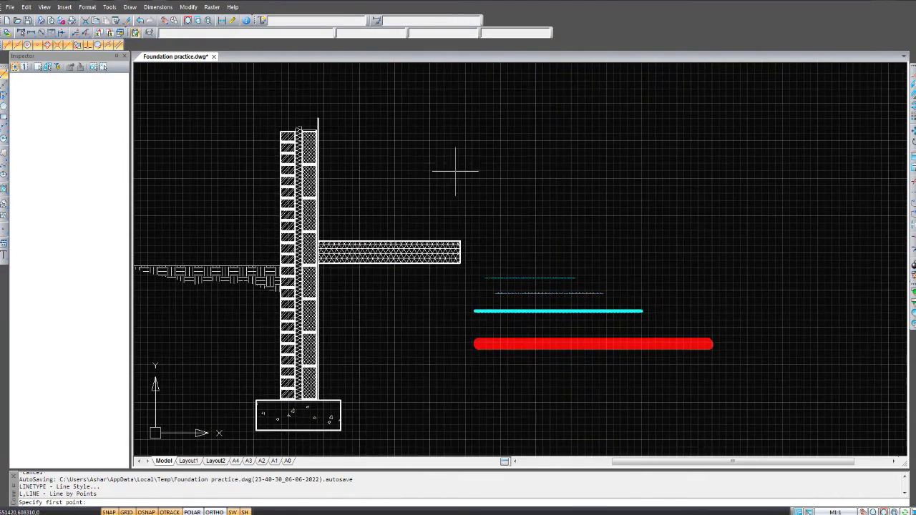
left_click(429, 153)
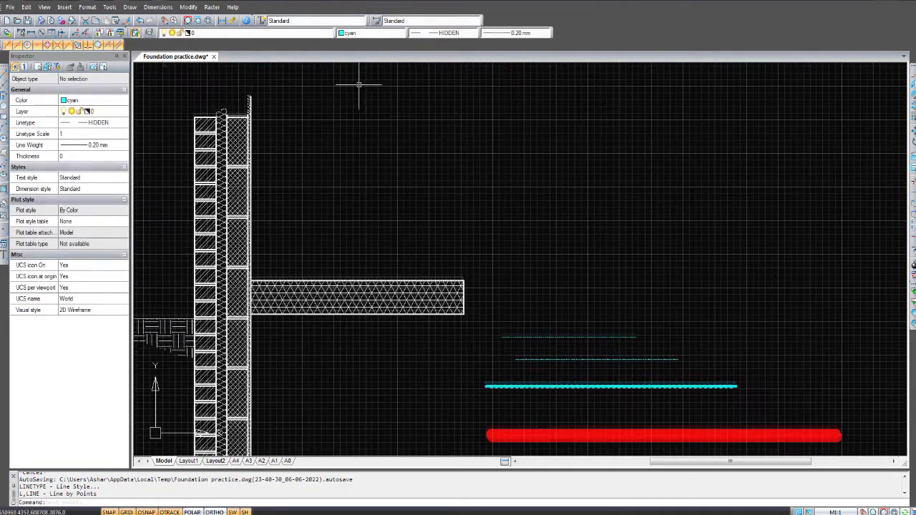
- Set the current linetype to By Layer and draw a closed rectangle of lines, about 310 by 220, above the slab's free end
left_click(458, 33)
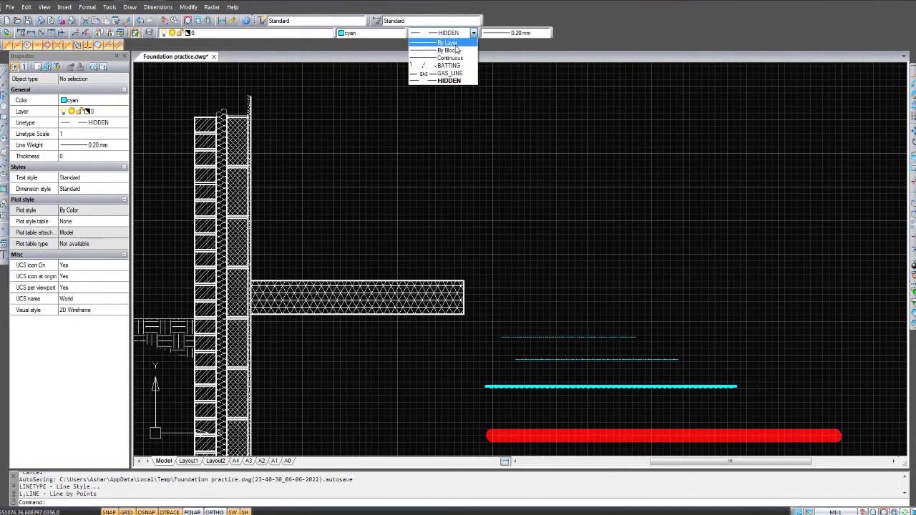
left_click(448, 43)
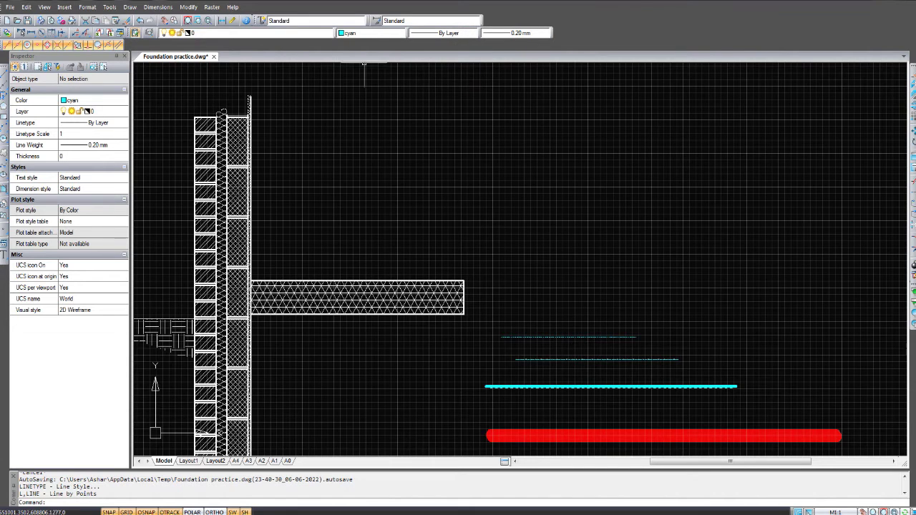
left_click(4, 75)
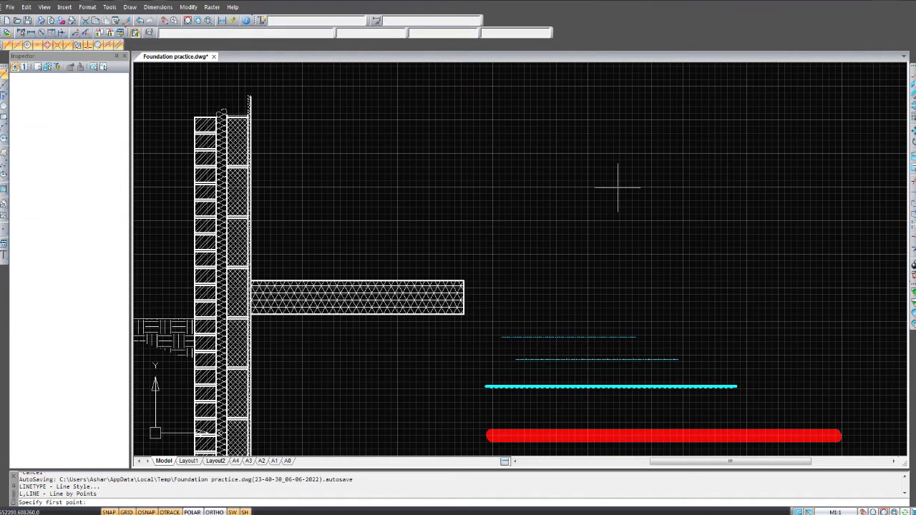
left_click(467, 171)
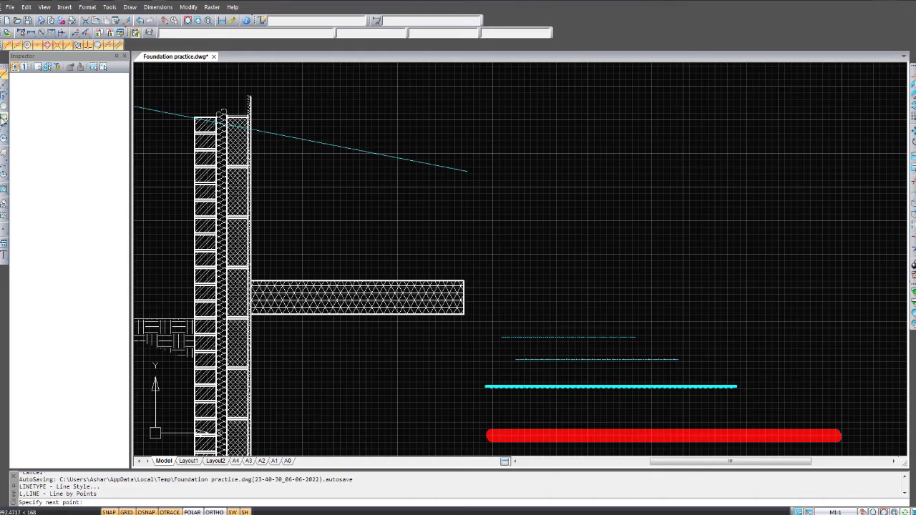
left_click(533, 171)
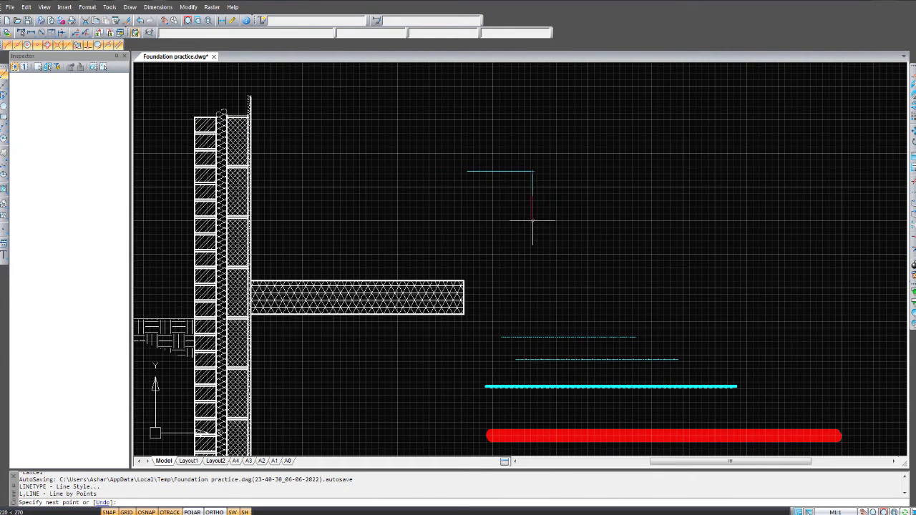
left_click(532, 221)
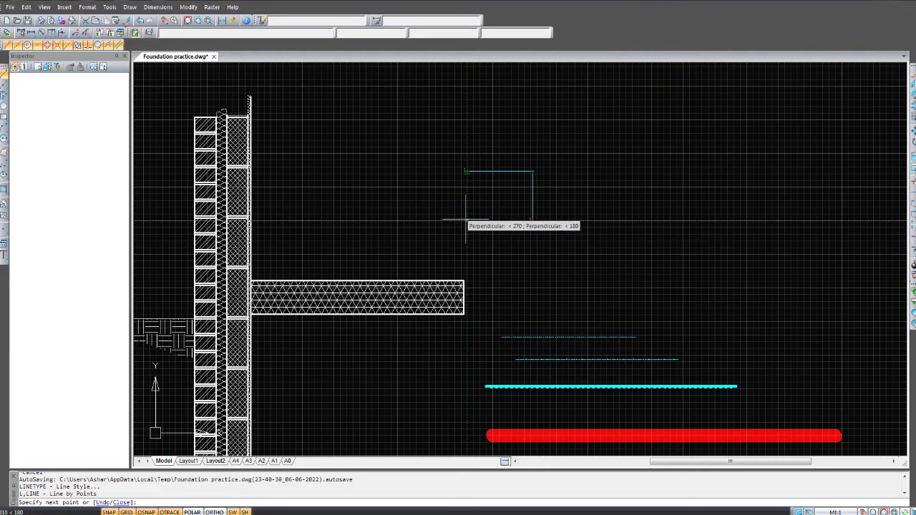
left_click(466, 220)
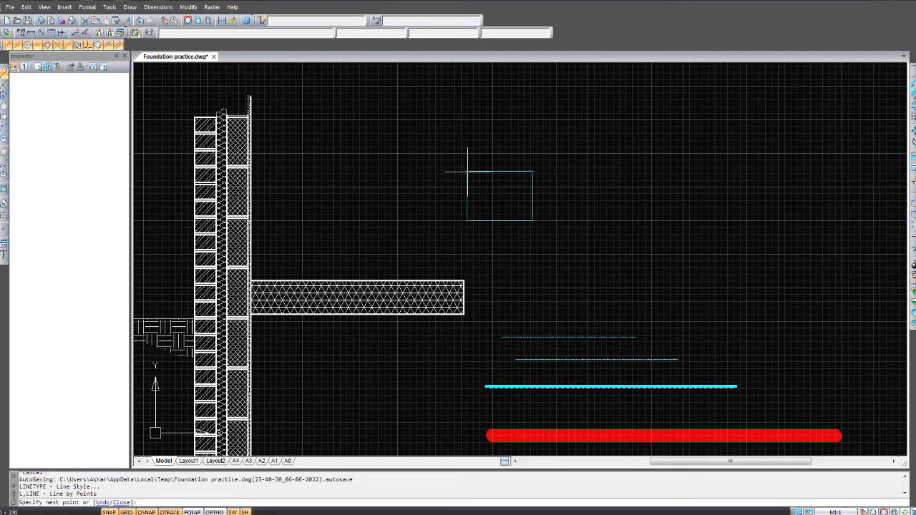
left_click(467, 172)
key("Return")
scroll(492, 196, "up", 6)
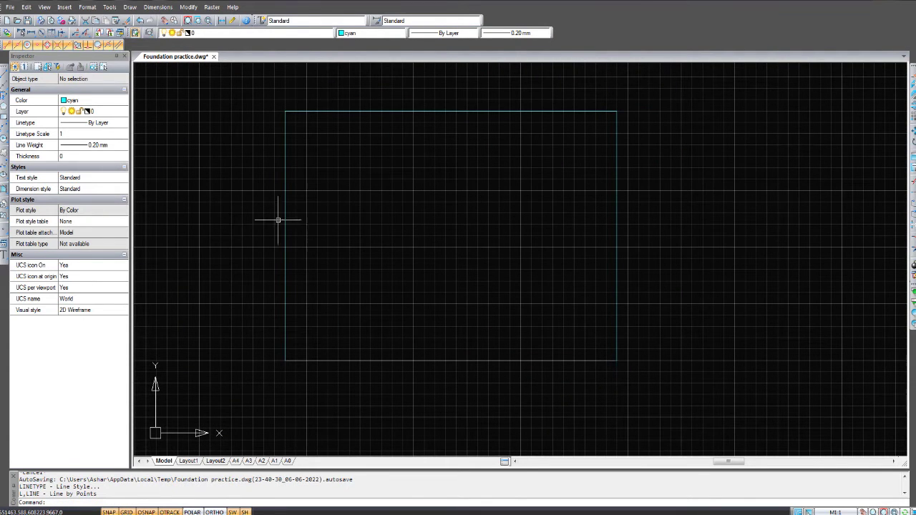
- Start a new hatch of the predefined type, look through the pattern names, and set the hatch colour to green
left_click(4, 190)
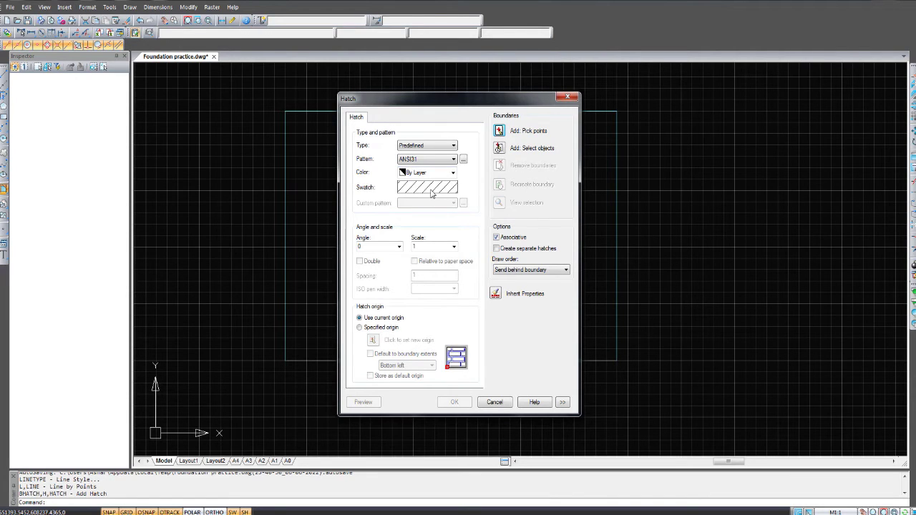
left_click(428, 148)
left_click(428, 154)
left_click(427, 159)
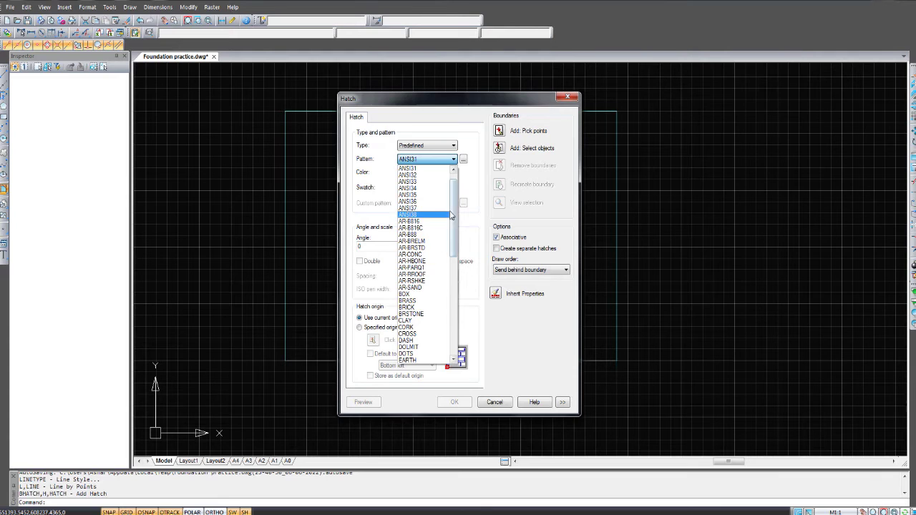
left_click_drag(451, 211, 460, 172)
left_click(477, 181)
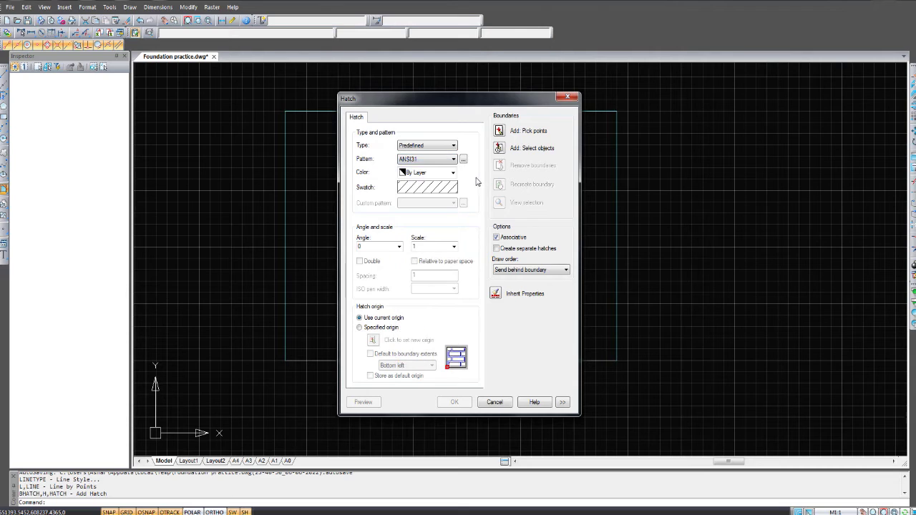
left_click(432, 175)
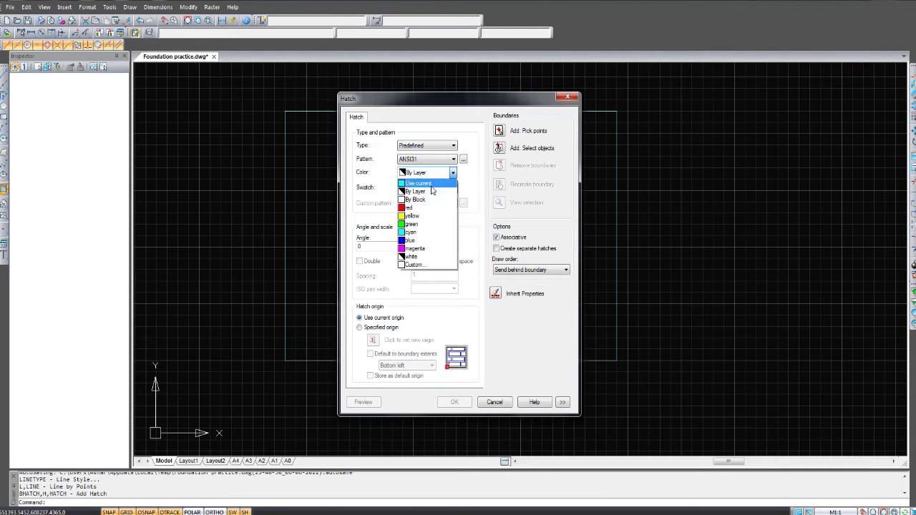
left_click(430, 226)
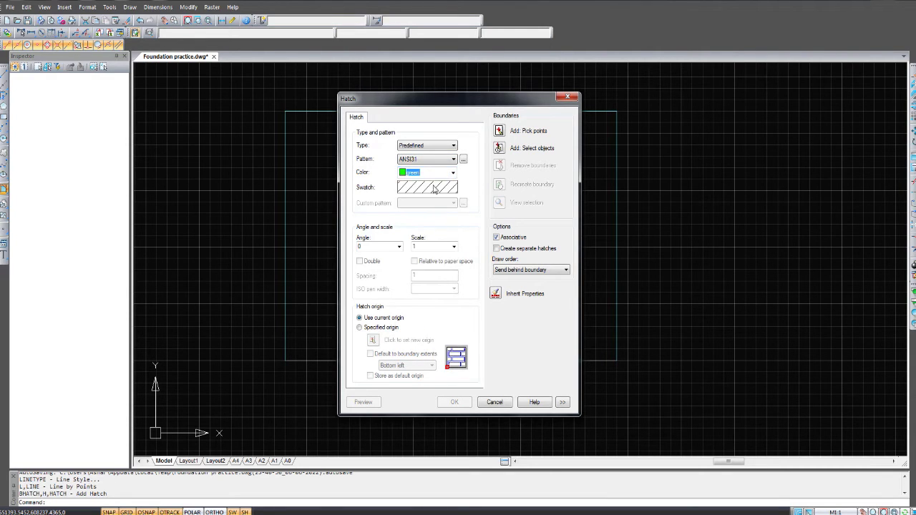
- Browse the other predefined hatch patterns and choose HONEY for the hatch
left_click(433, 188)
left_click(424, 166)
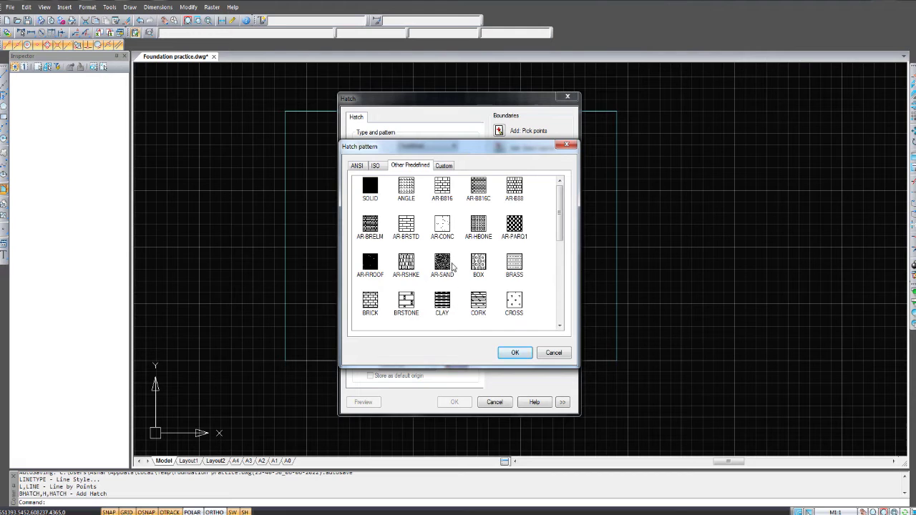
left_click(443, 225)
scroll(511, 263, "down", 5)
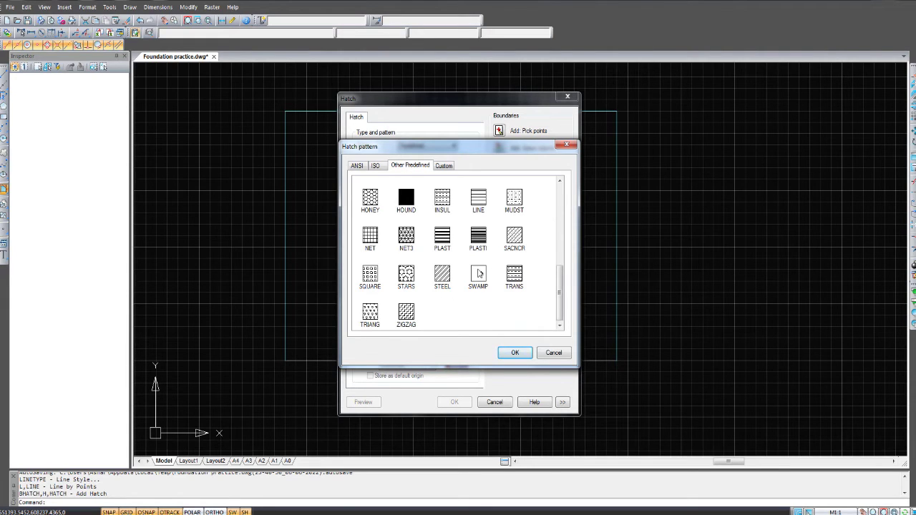
scroll(480, 273, "up", 2)
left_click(370, 255)
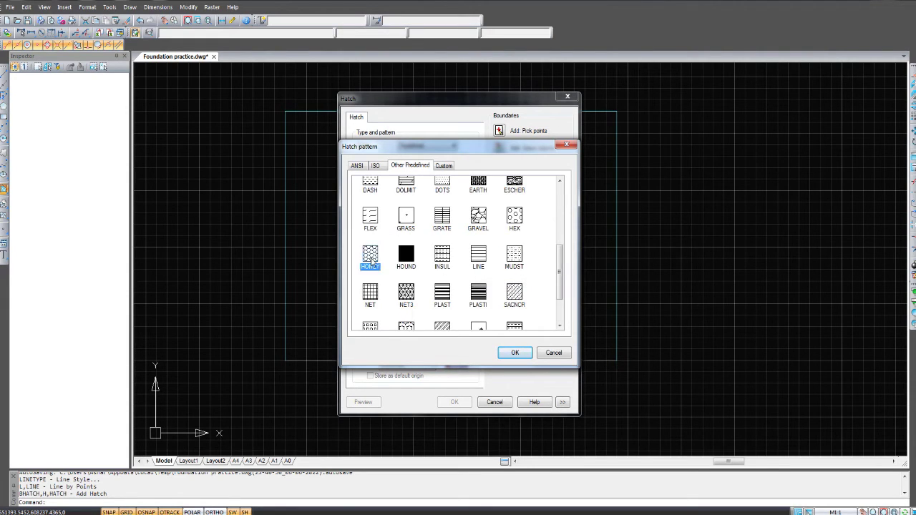
left_click(515, 353)
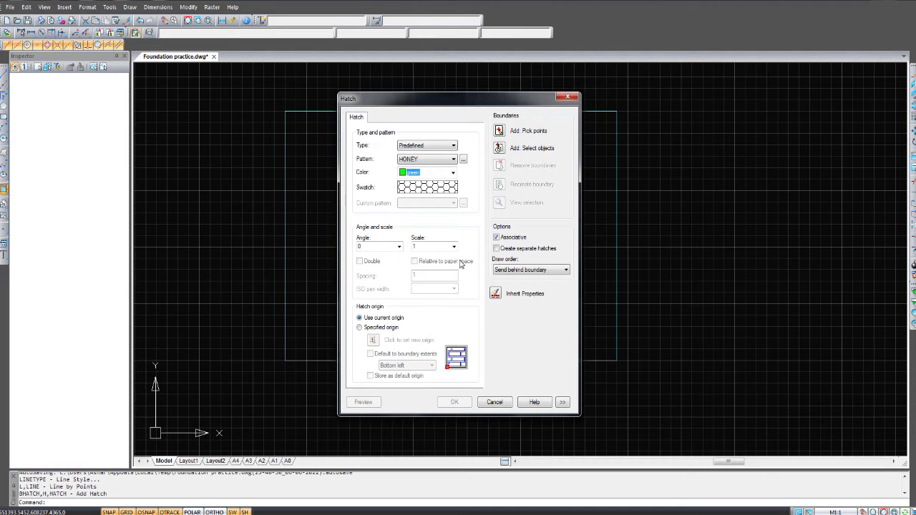
- Set the hatch boundary with an internal point in the large rectangle and apply the green HONEY hatch
left_click(500, 131)
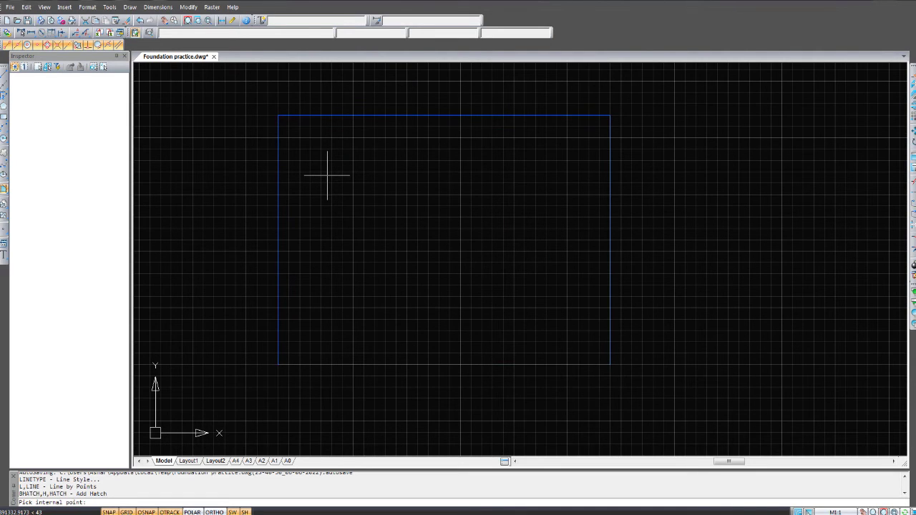
middle_click_drag(345, 182, 319, 201)
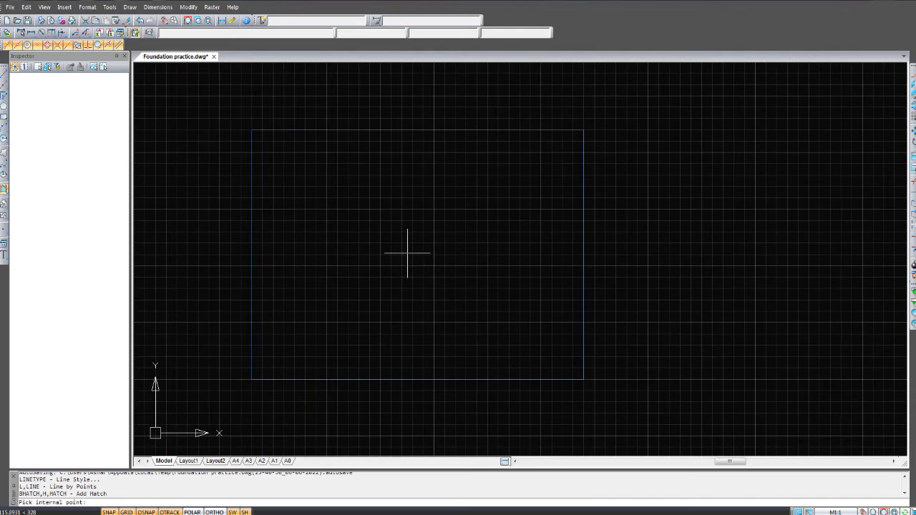
left_click(358, 220)
key("Return")
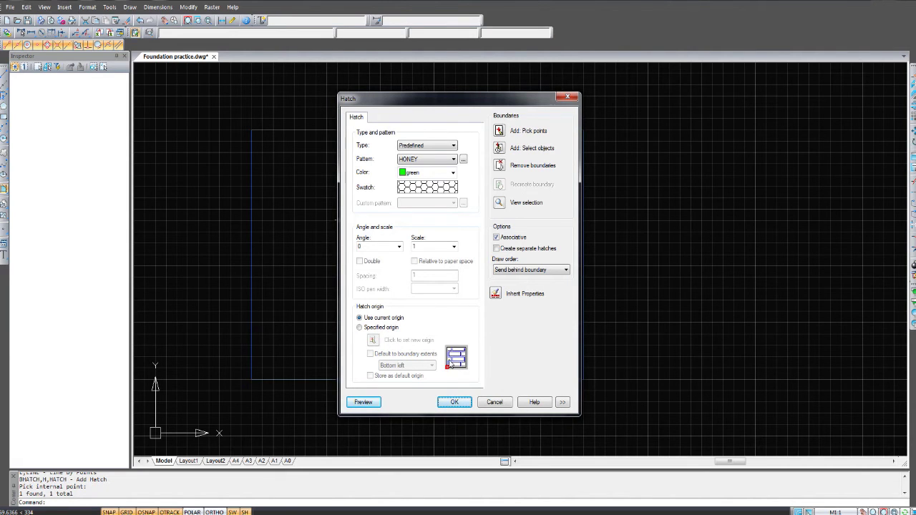
left_click(453, 403)
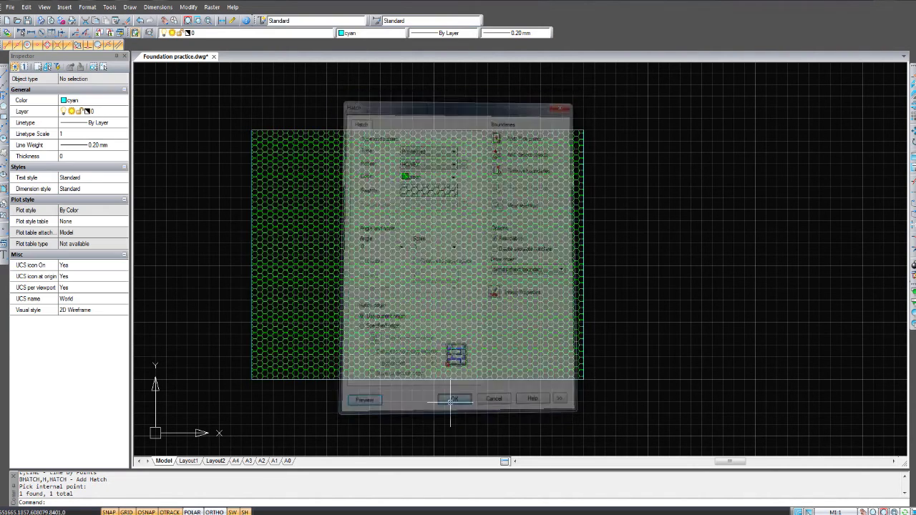
key("Escape")
key("Escape")
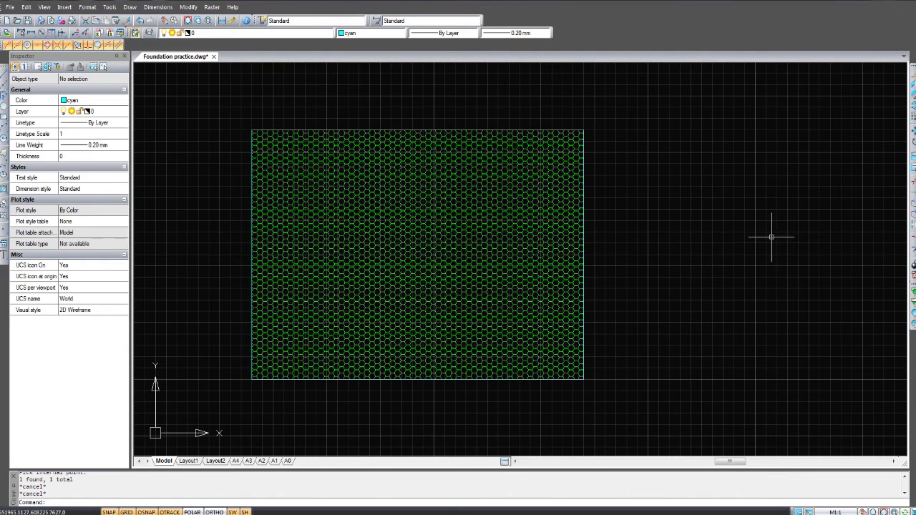
- Draw a smaller rectangle by two corner points, just to the right of the hatched rectangle
middle_click_drag(773, 237, 661, 237)
scroll(660, 237, "down", 2)
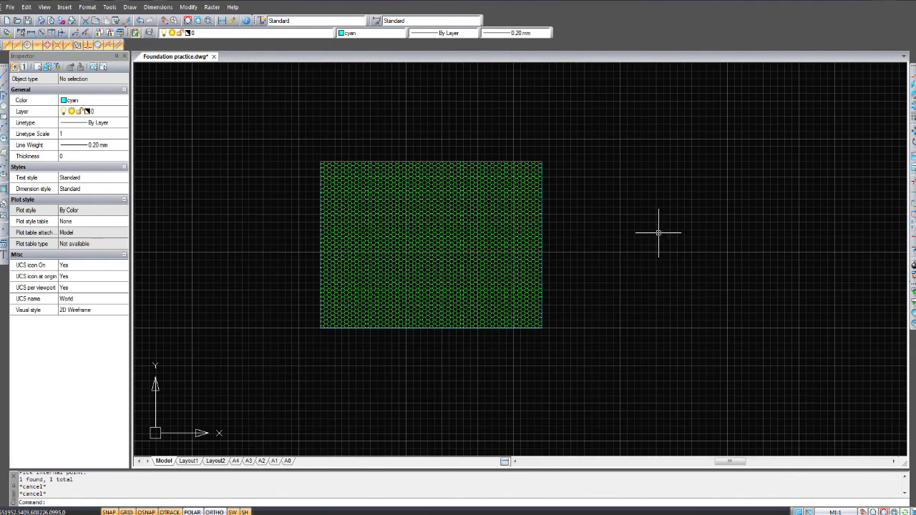
left_click(4, 118)
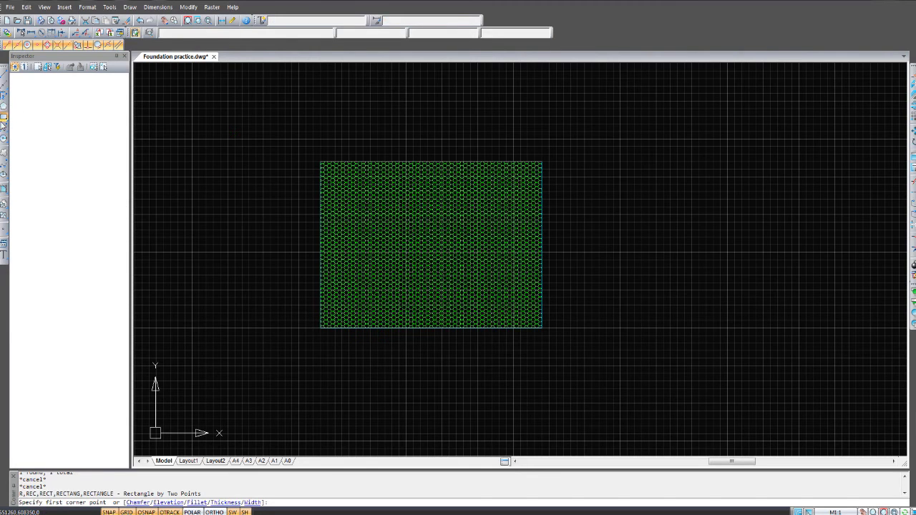
left_click(585, 223)
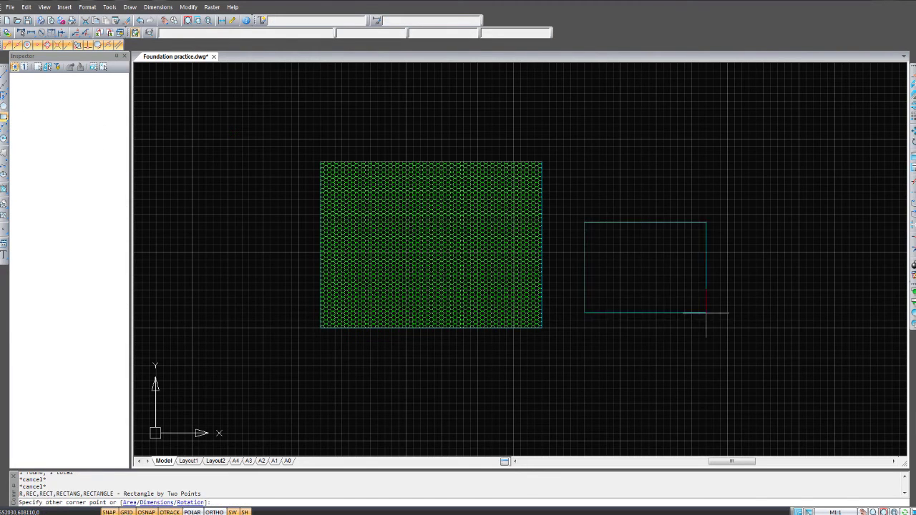
left_click(735, 335)
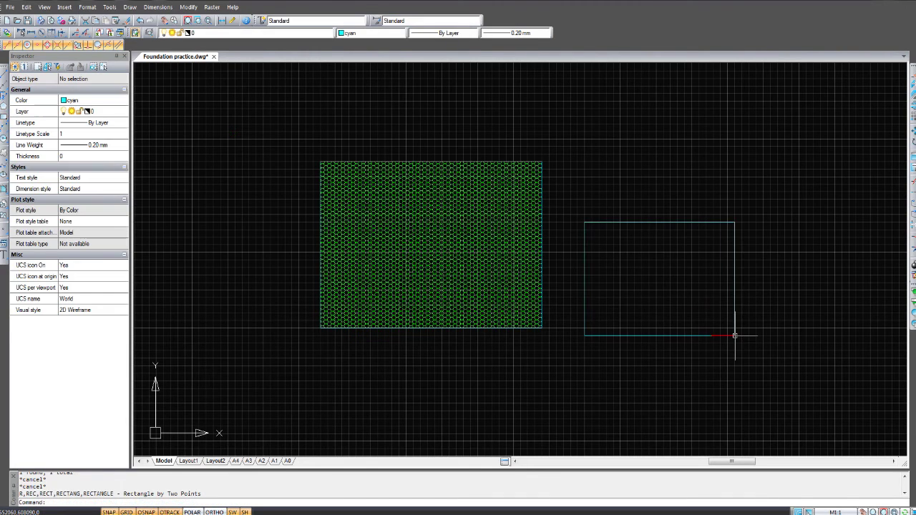
left_click(733, 279)
middle_click_drag(733, 279, 677, 282)
key("Escape")
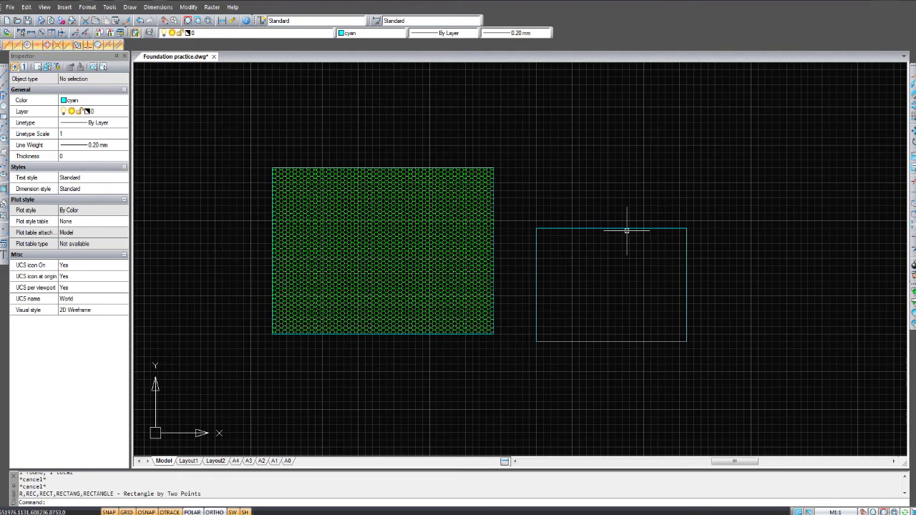
key("Escape")
- Add a green HONEY hatch to the smaller rectangle, using the rectangle object itself as the boundary
type("hat")
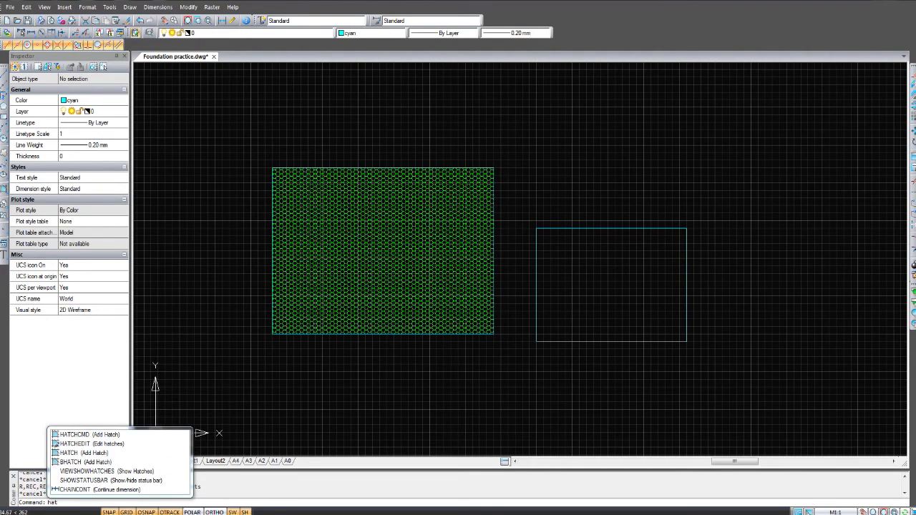
type("ch")
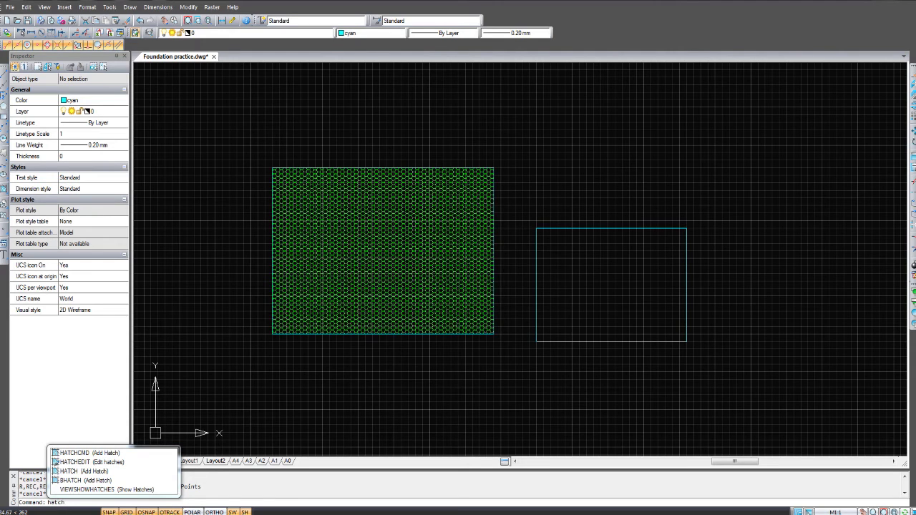
key("Down")
key("Return")
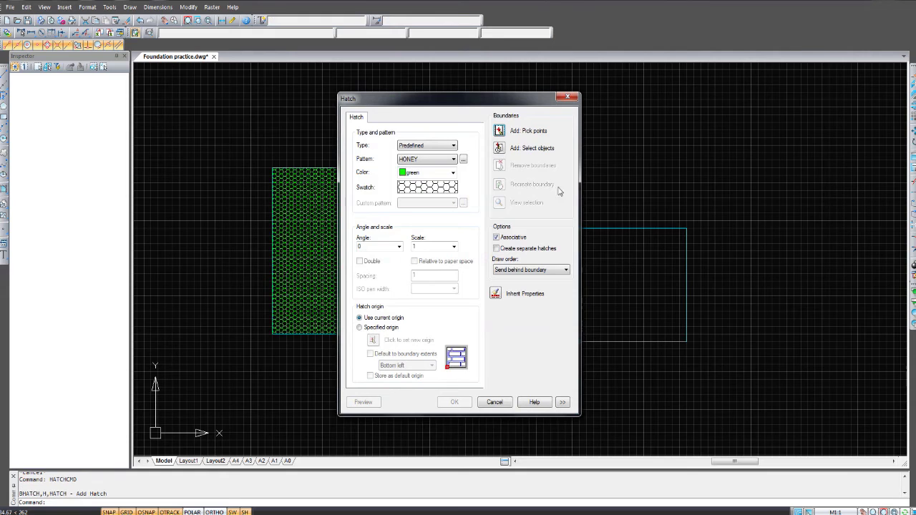
left_click(500, 148)
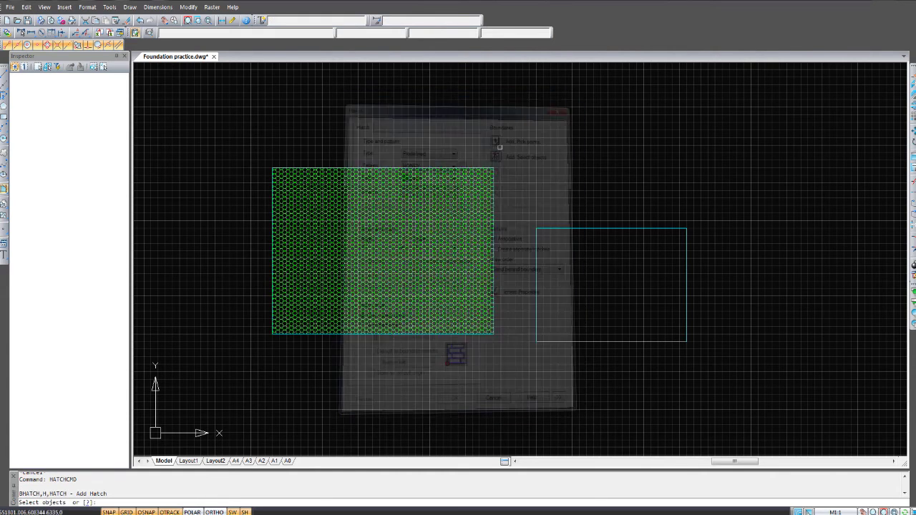
left_click(682, 228)
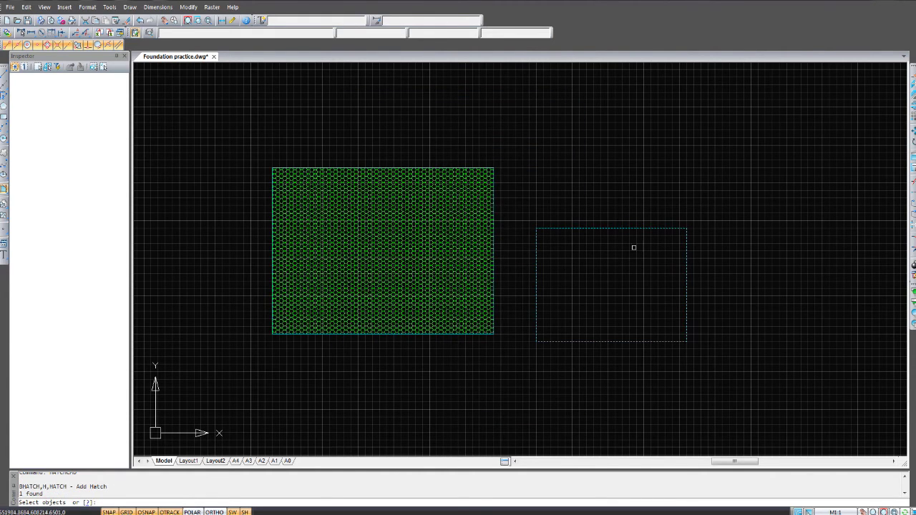
key("Return")
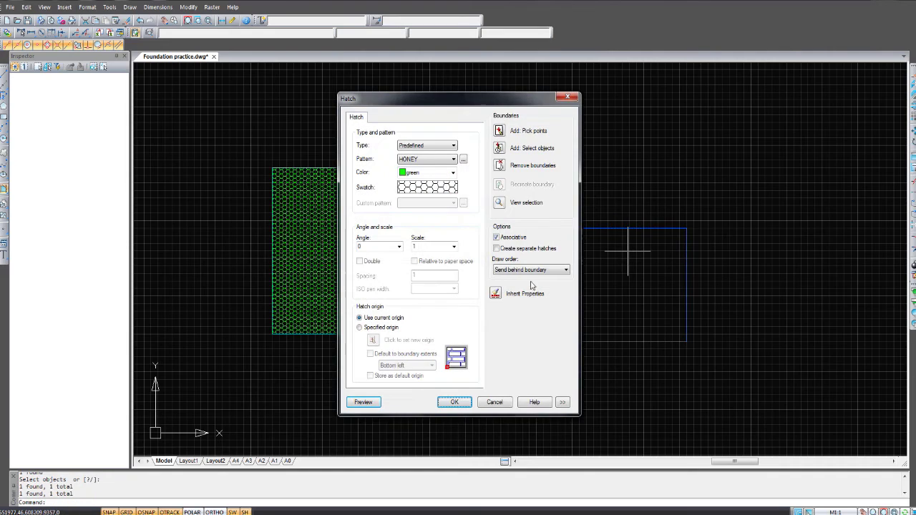
left_click(453, 401)
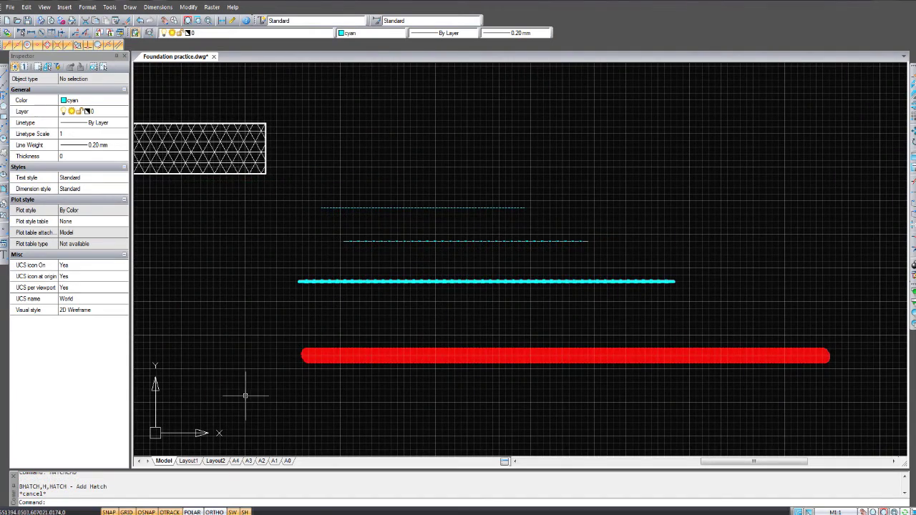
- Practise crossing selection in the empty space below the slab and across the left ends of the four sample lines, clearing each selection
middle_click_drag(229, 360, 369, 349)
left_click_drag(265, 353, 415, 201)
middle_click_drag(415, 201, 428, 201)
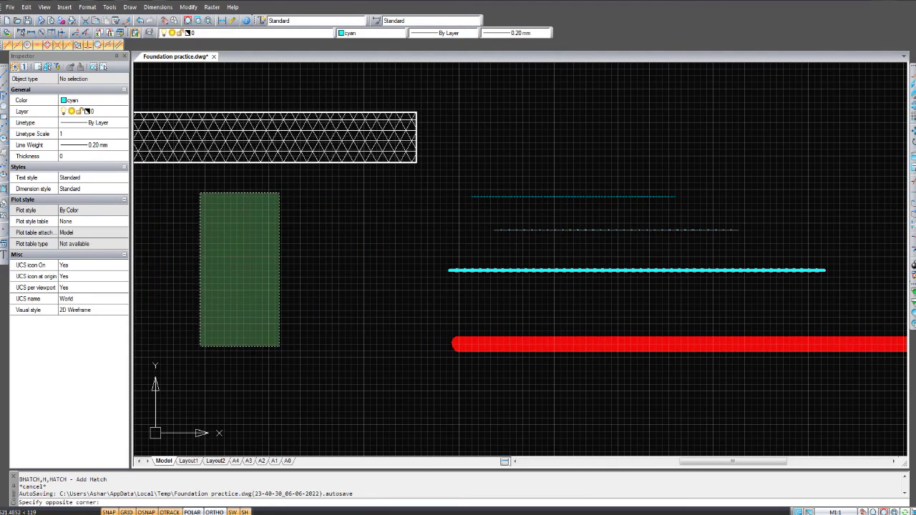
left_click(355, 218)
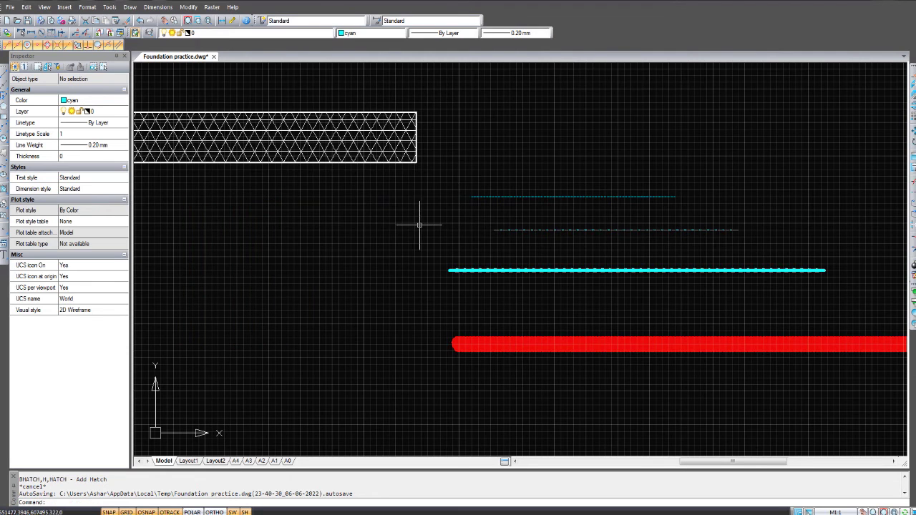
mouse_move(416, 236)
middle_mouse_down()
mouse_move(329, 250)
mouse_move(388, 240)
middle_mouse_up()
scroll(367, 278, "up", 2)
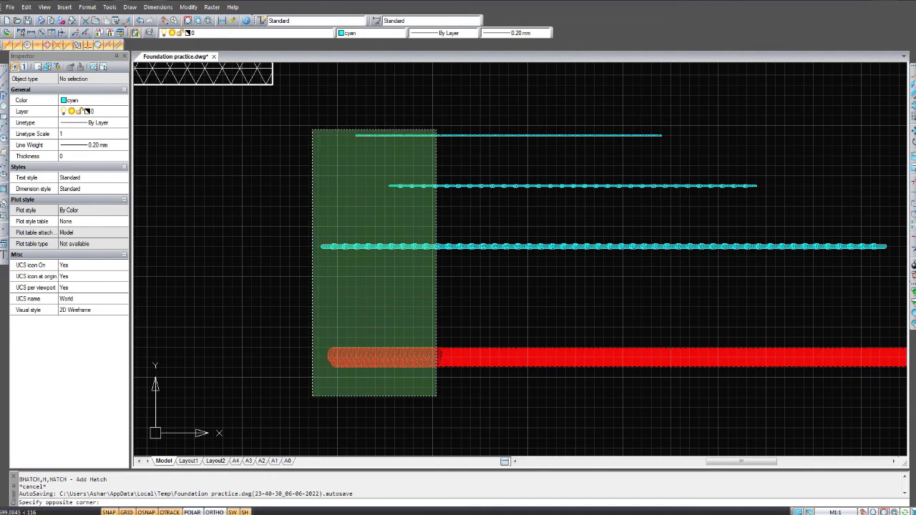
left_click(307, 109)
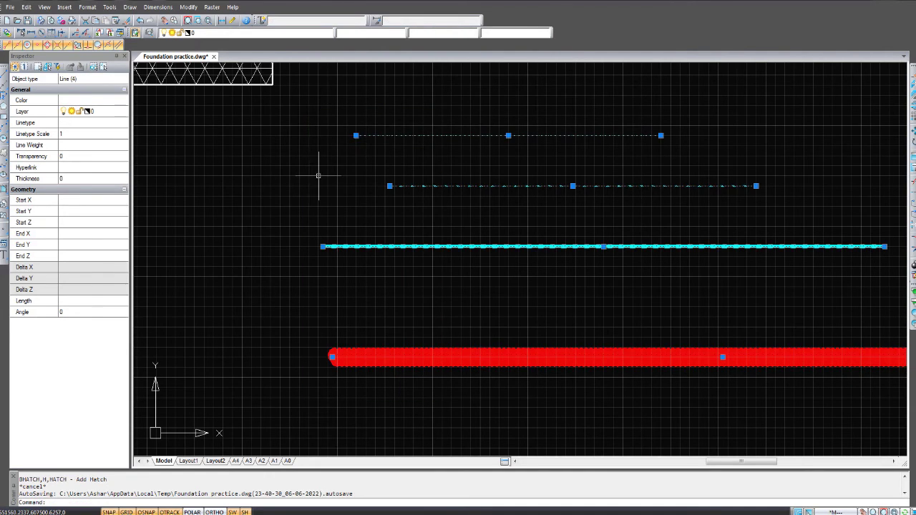
key("Escape")
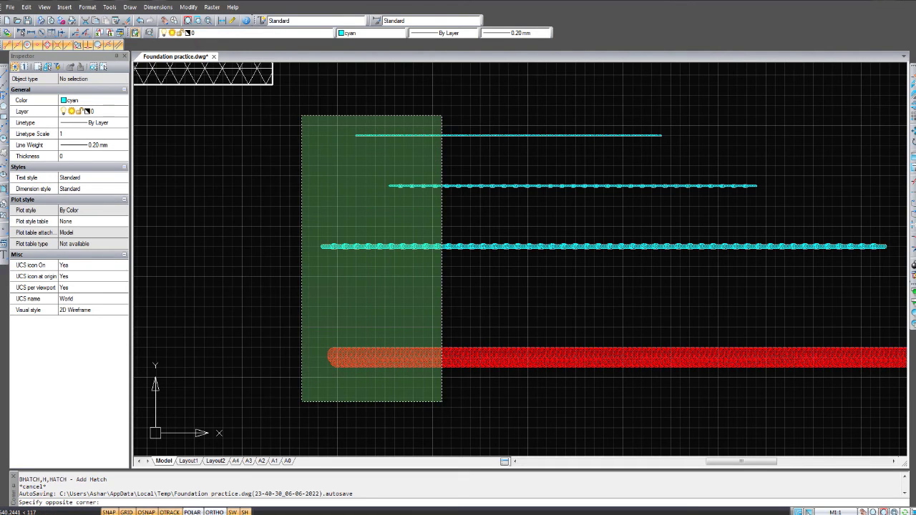
left_click(301, 115)
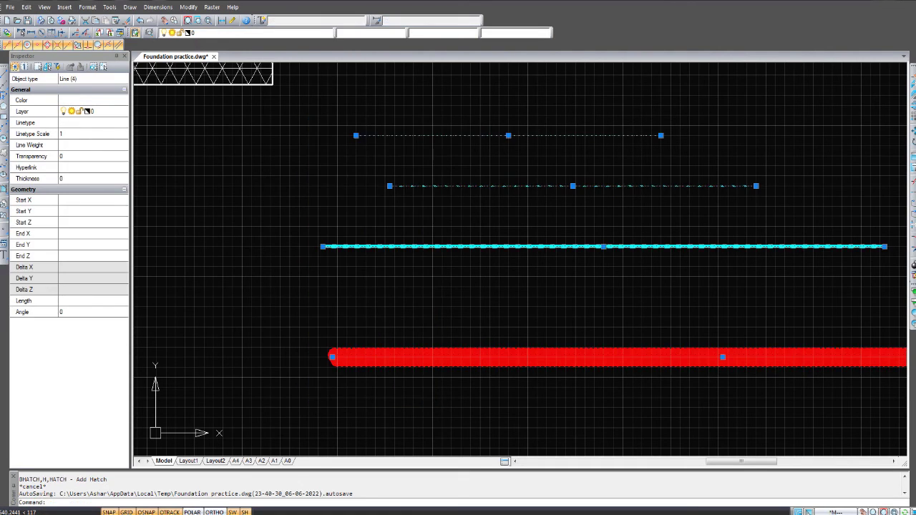
key("Escape")
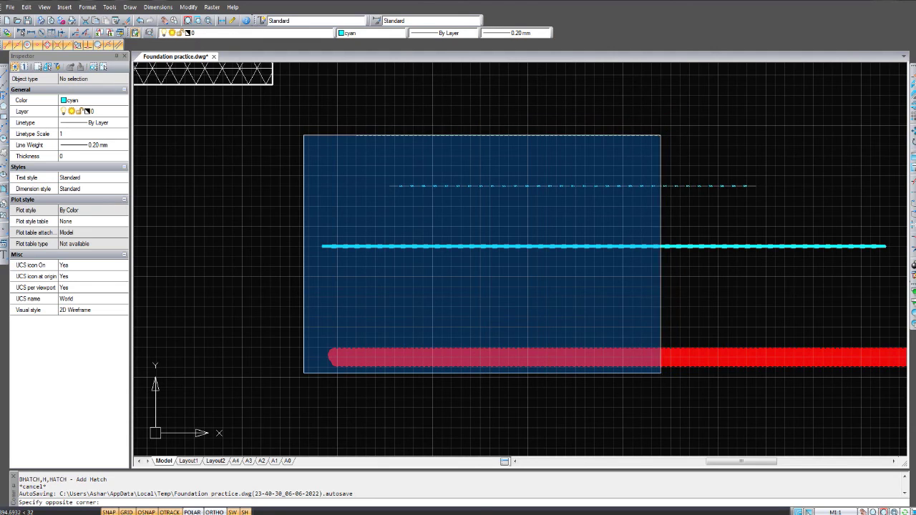
- Select only the HIDDEN line with an enclosing window that cuts through the longer lines, and clear the selection
middle_click_drag(694, 120, 621, 115)
left_click(622, 115)
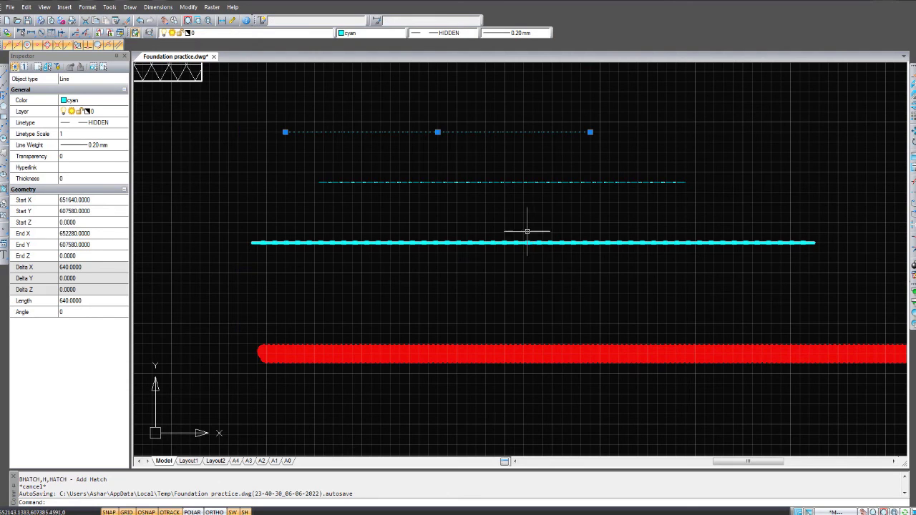
key("Escape")
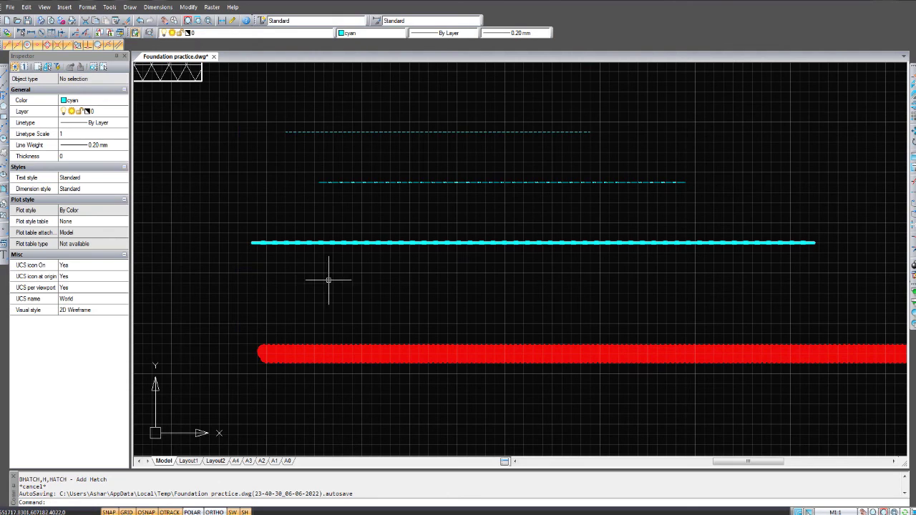
- Try an enclosing window over the right portions of the sample lines, and select the thin gas line with a window that fully encloses it
left_click(435, 414)
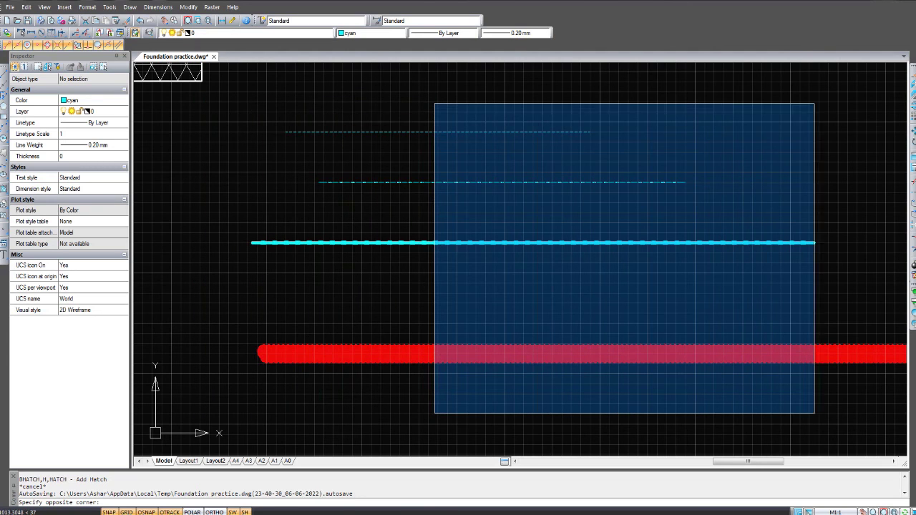
scroll(779, 105, "down", 3)
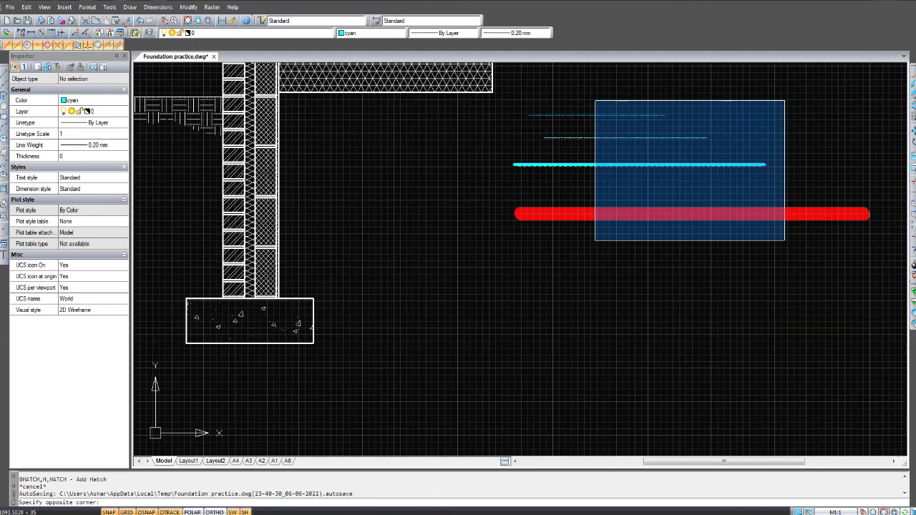
middle_click_drag(785, 100, 705, 127)
scroll(705, 127, "up", 2)
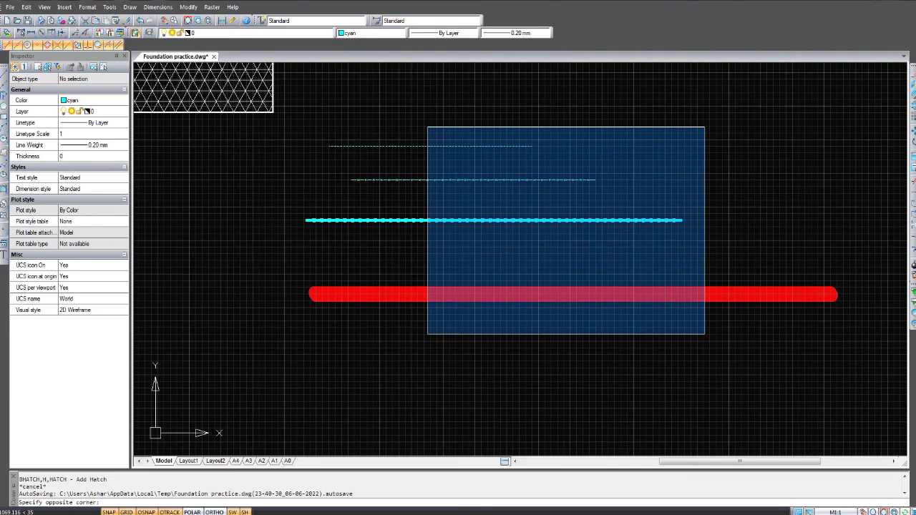
left_click(705, 127)
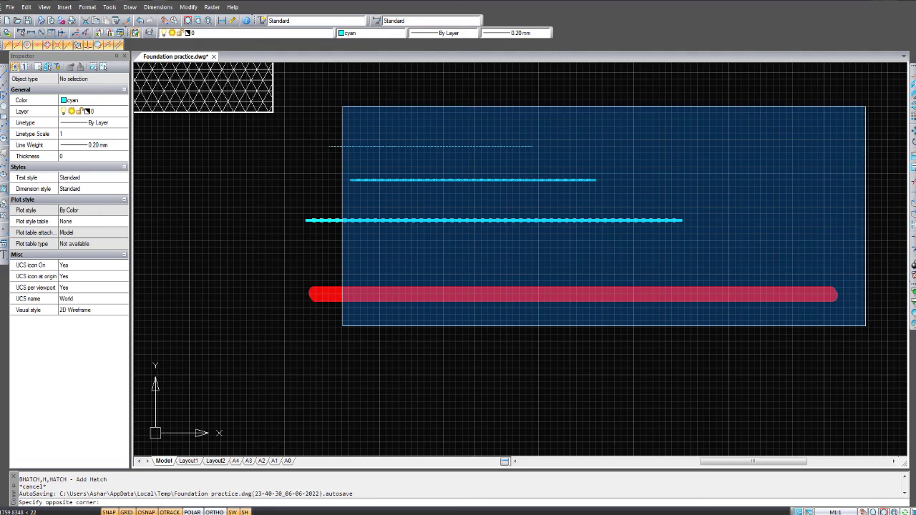
left_click(866, 106)
middle_click_drag(395, 194, 396, 197)
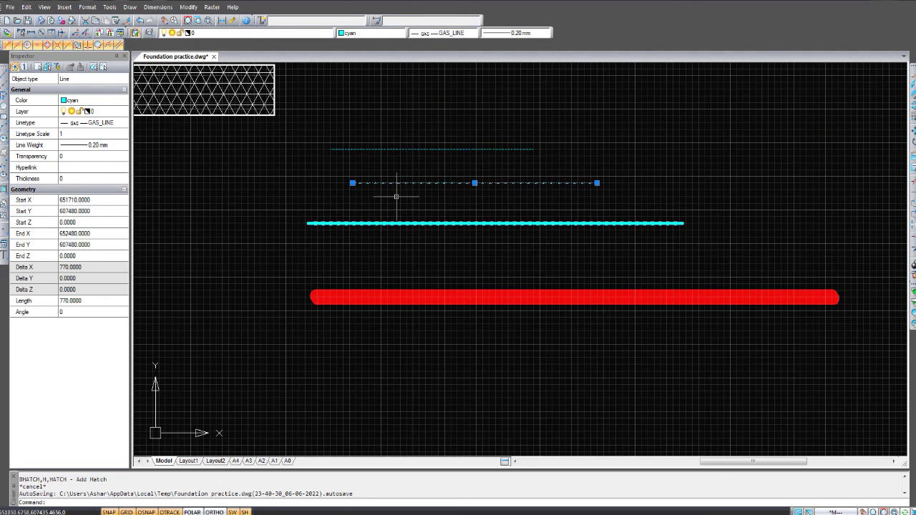